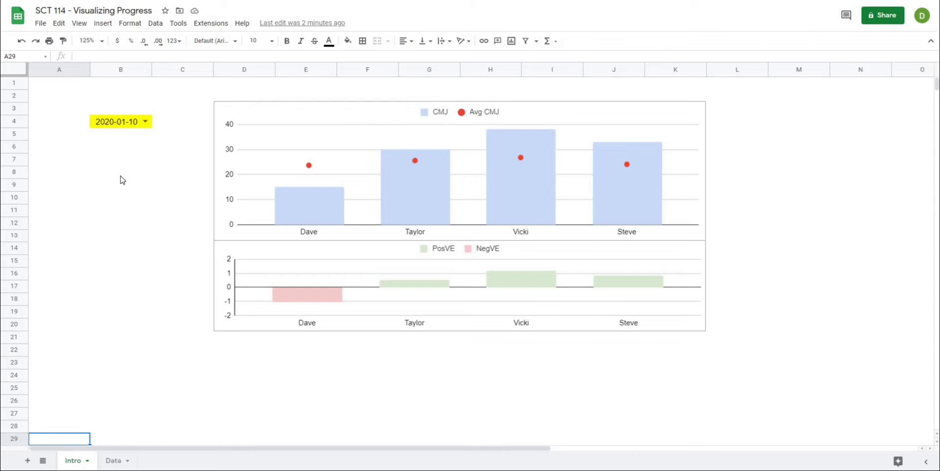
# Choose 2020-01-07 from the Intro dashboard's B4 date dropdown
pyautogui.click(145, 121)
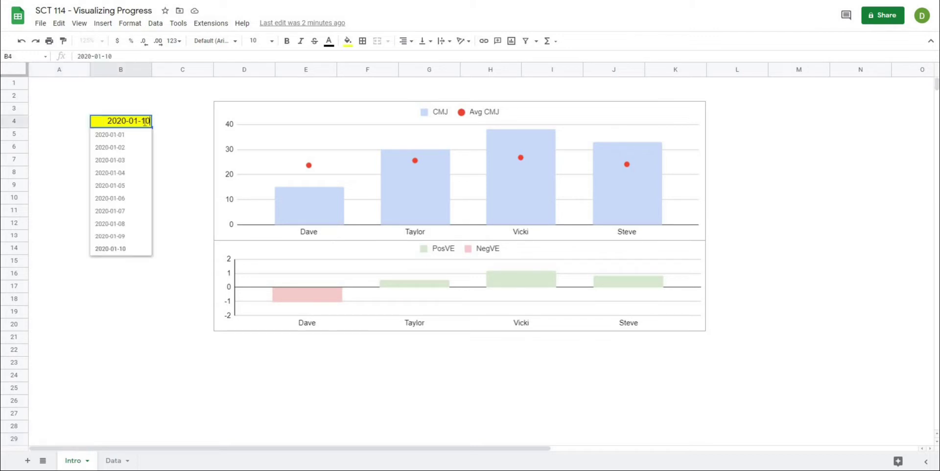
pyautogui.click(120, 214)
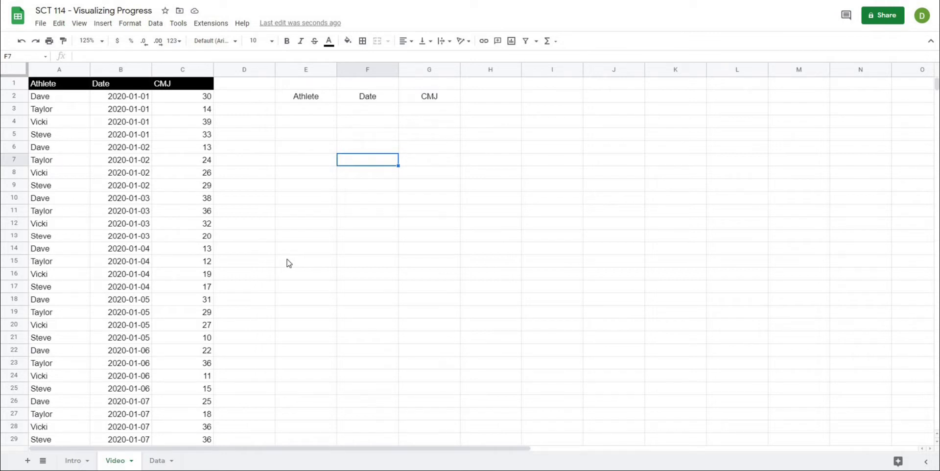
pyautogui.click(308, 249)
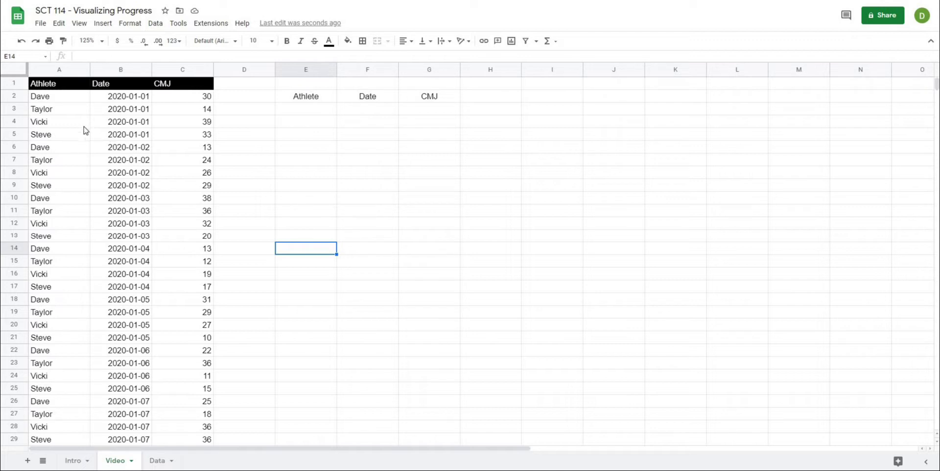
pyautogui.click(277, 149)
pyautogui.click(36, 87)
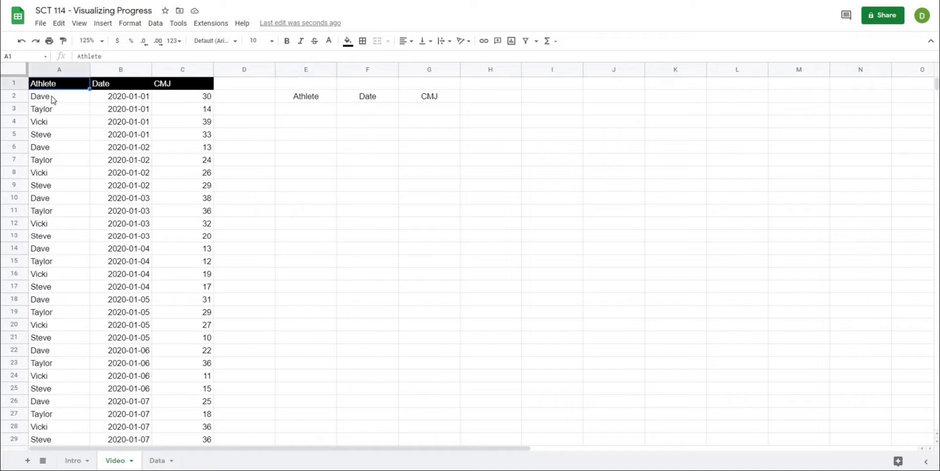
pyautogui.click(51, 98)
pyautogui.moveTo(57, 127); pyautogui.dragTo(58, 137)
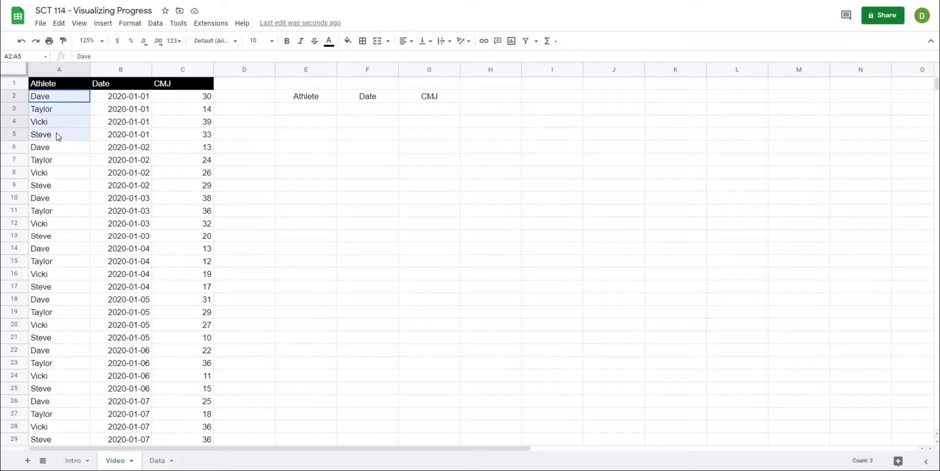
pyautogui.click(225, 138)
pyautogui.moveTo(133, 97); pyautogui.dragTo(134, 136)
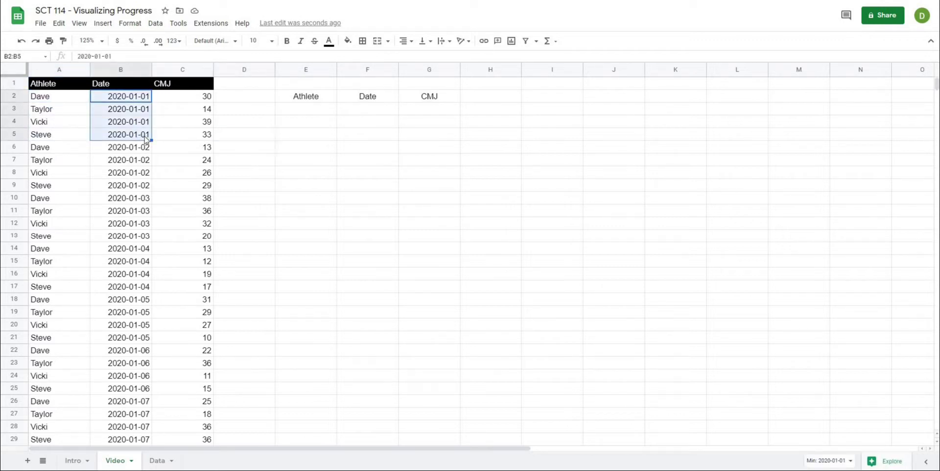
pyautogui.click(304, 148)
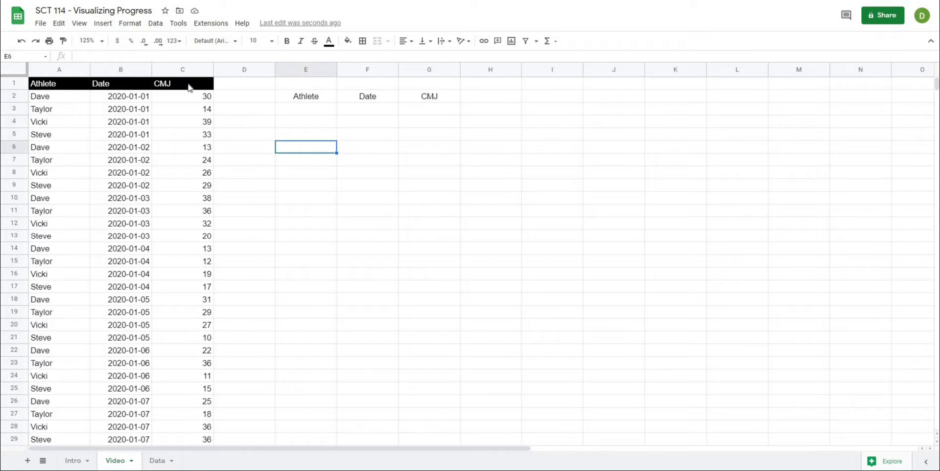
pyautogui.click(189, 87)
pyautogui.moveTo(194, 98); pyautogui.dragTo(193, 147)
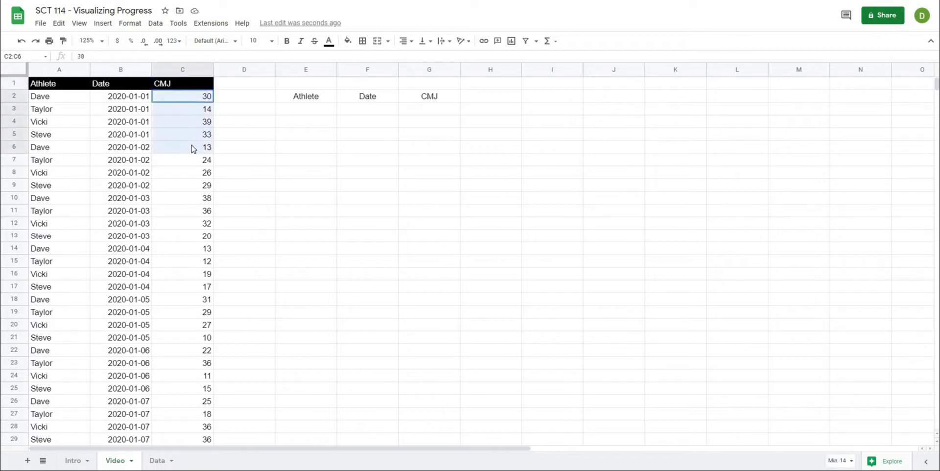
pyautogui.scroll(-3, 210, 212)
pyautogui.scroll(-1, 205, 216)
pyautogui.scroll(3, 198, 228)
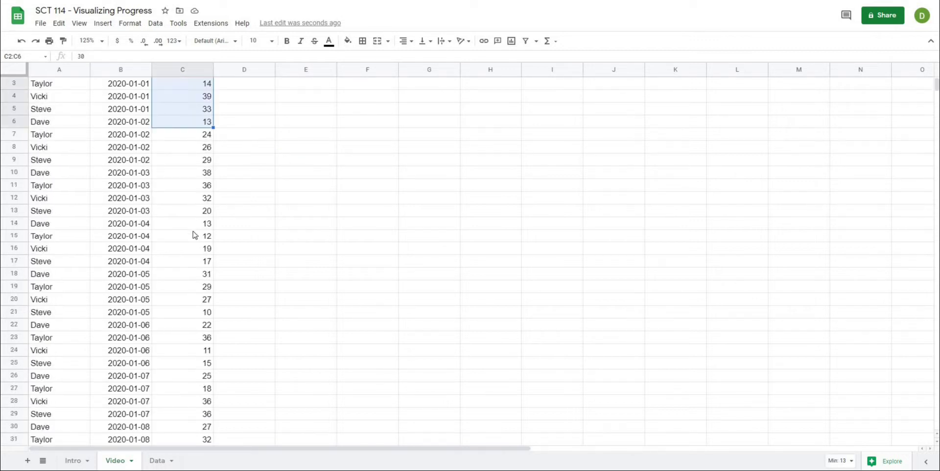
pyautogui.scroll(-3, 208, 225)
pyautogui.scroll(2, 223, 217)
pyautogui.scroll(2, 226, 218)
pyautogui.click(144, 98)
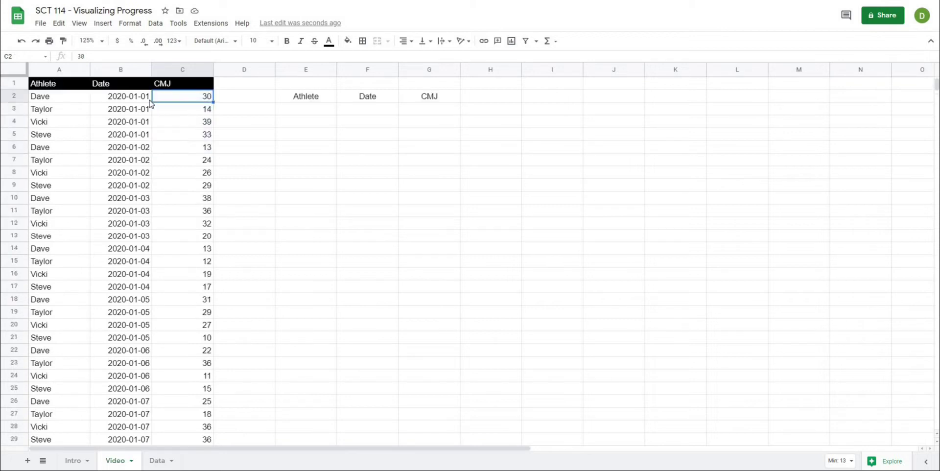
pyautogui.scroll(-10, 135, 212)
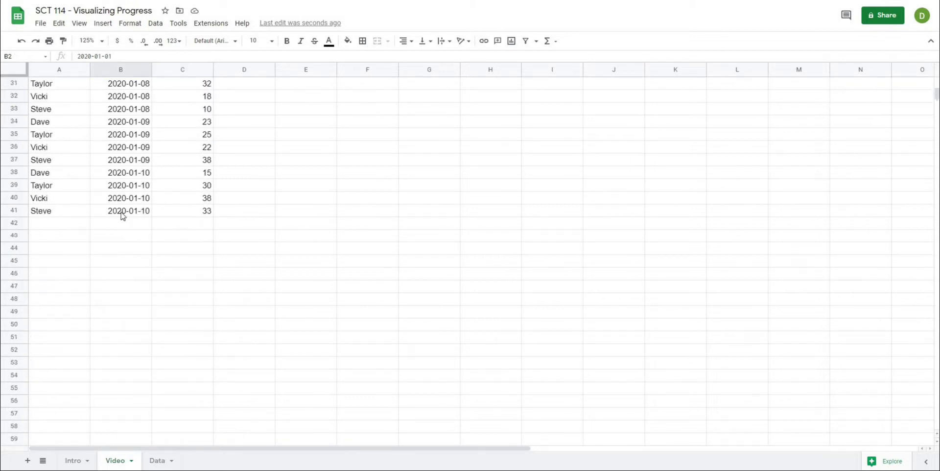
pyautogui.click(118, 188)
pyautogui.click(319, 187)
pyautogui.scroll(10, 350, 219)
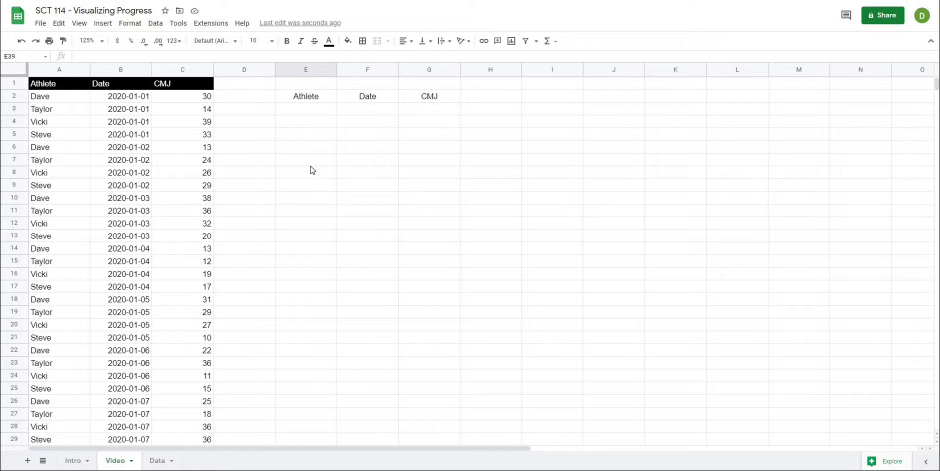
pyautogui.click(593, 151)
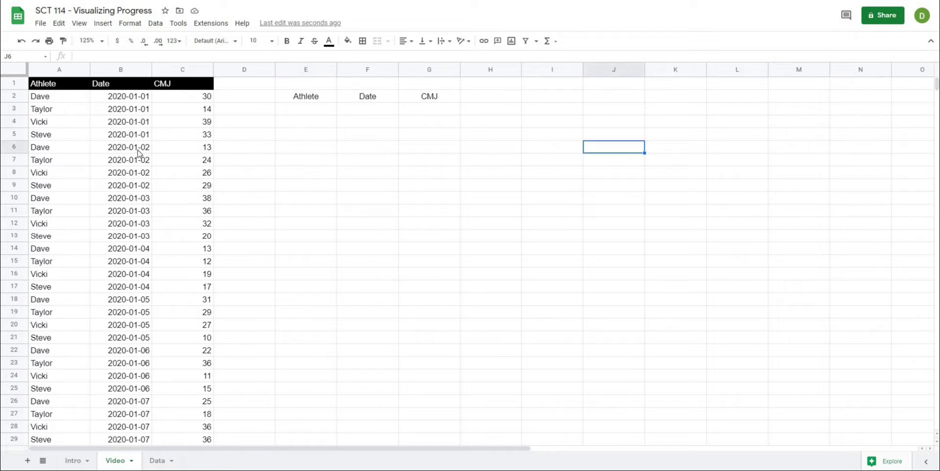
pyautogui.click(130, 101)
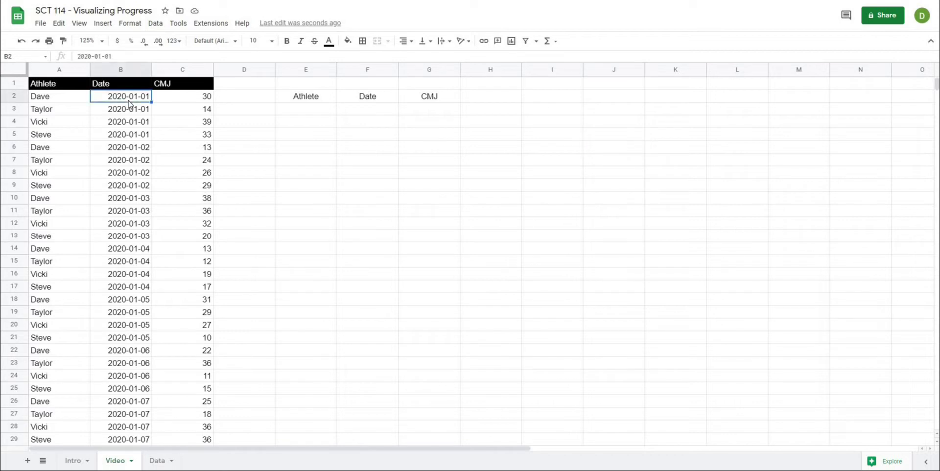
pyautogui.click(339, 139)
pyautogui.moveTo(300, 109); pyautogui.dragTo(422, 158)
pyautogui.click(463, 203)
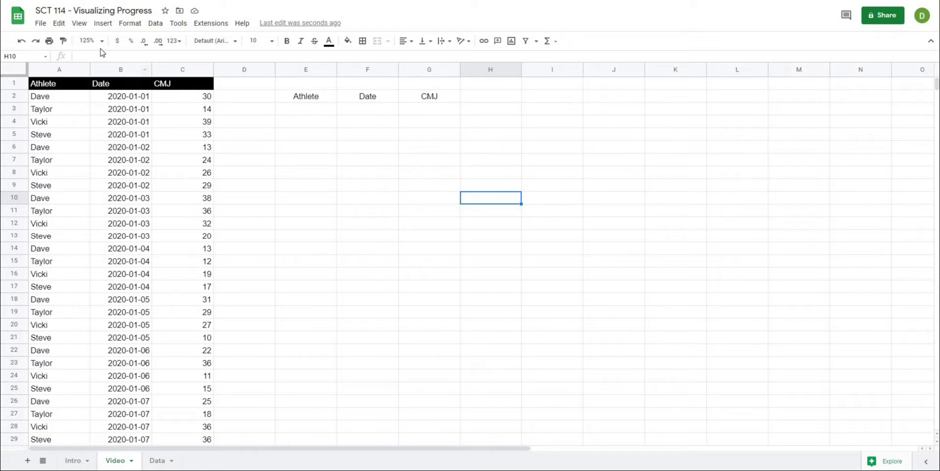
pyautogui.click(288, 86)
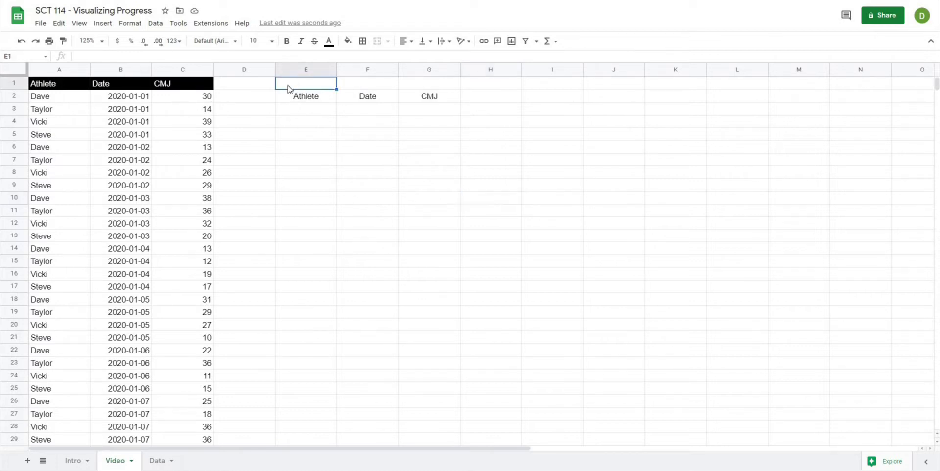
# Fill cell E1 yellow
pyautogui.click(307, 140)
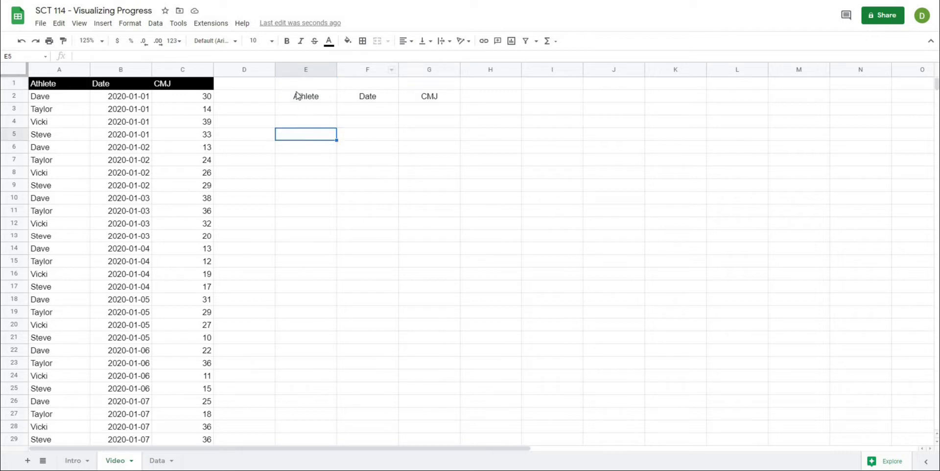
pyautogui.click(299, 88)
pyautogui.click(348, 41)
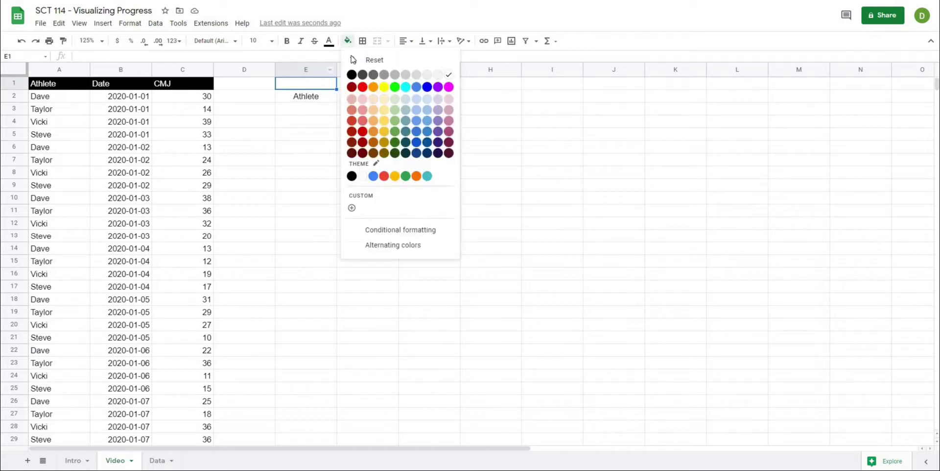
pyautogui.click(383, 87)
pyautogui.click(321, 159)
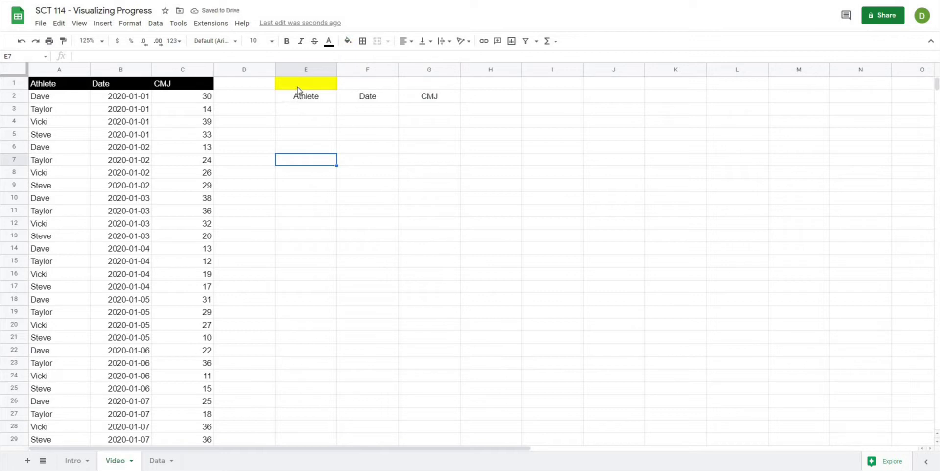
# Add a data validation list to E1 sourced from B2:B, and check its dates
pyautogui.click(297, 88)
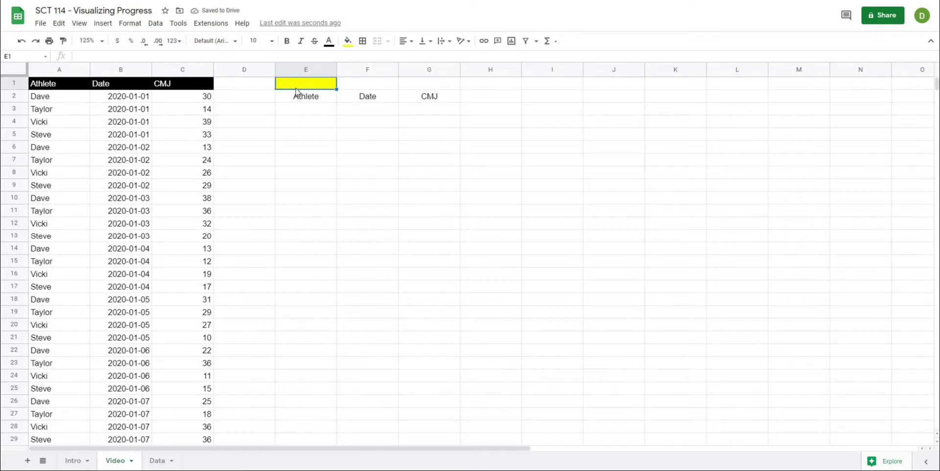
pyautogui.click(155, 23)
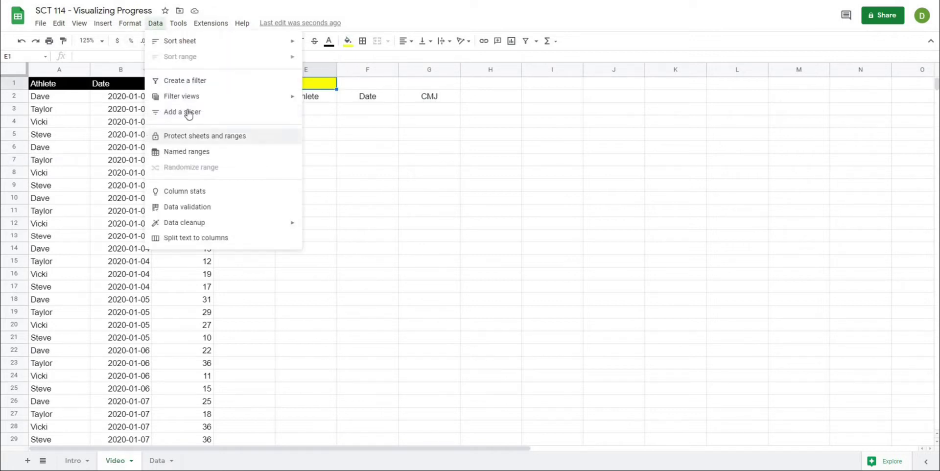
pyautogui.click(198, 209)
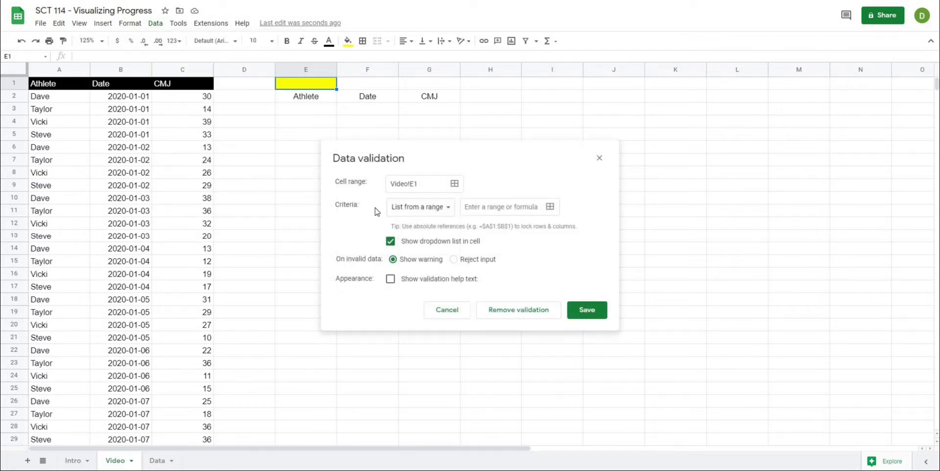
pyautogui.click(550, 207)
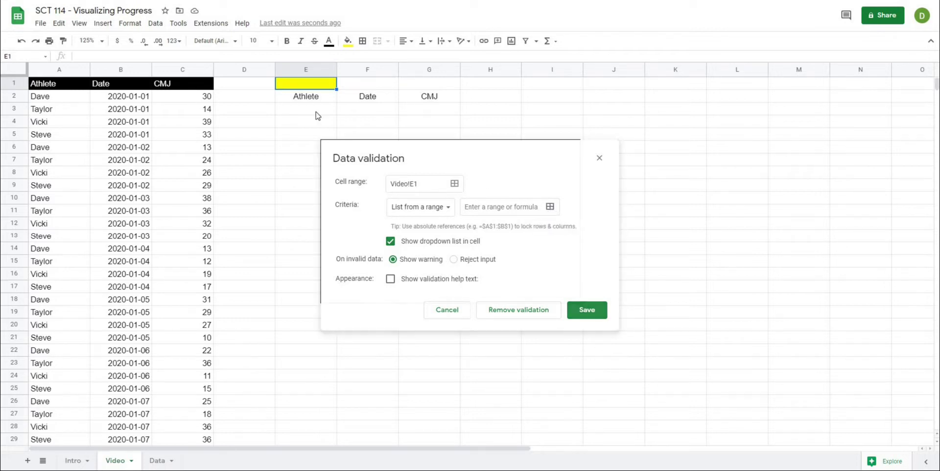
pyautogui.click(118, 73)
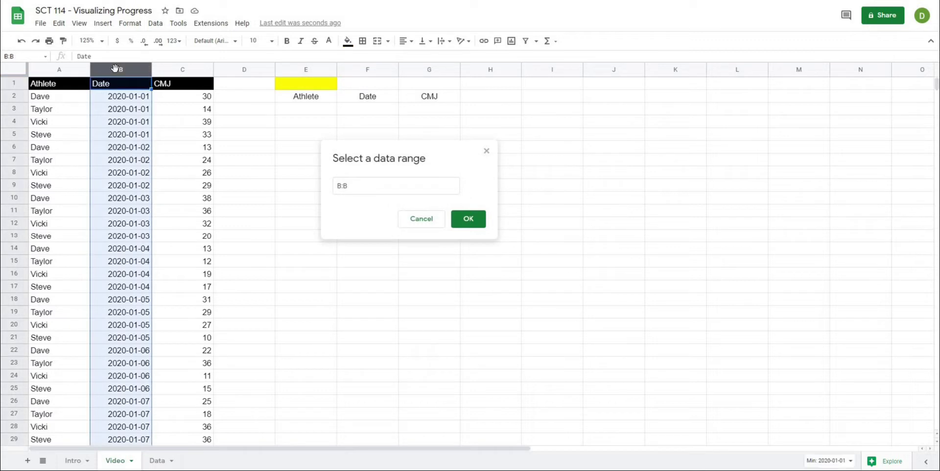
pyautogui.click(349, 185)
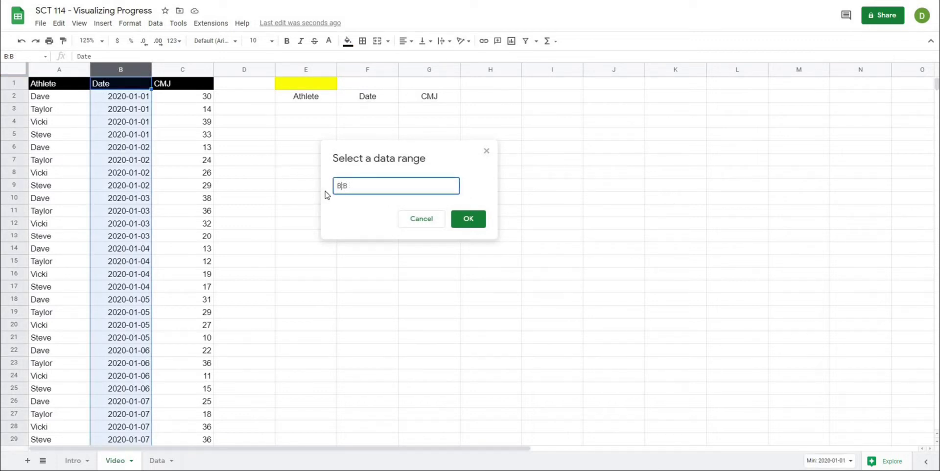
pyautogui.click(340, 185)
pyautogui.write('2')
pyautogui.click(468, 221)
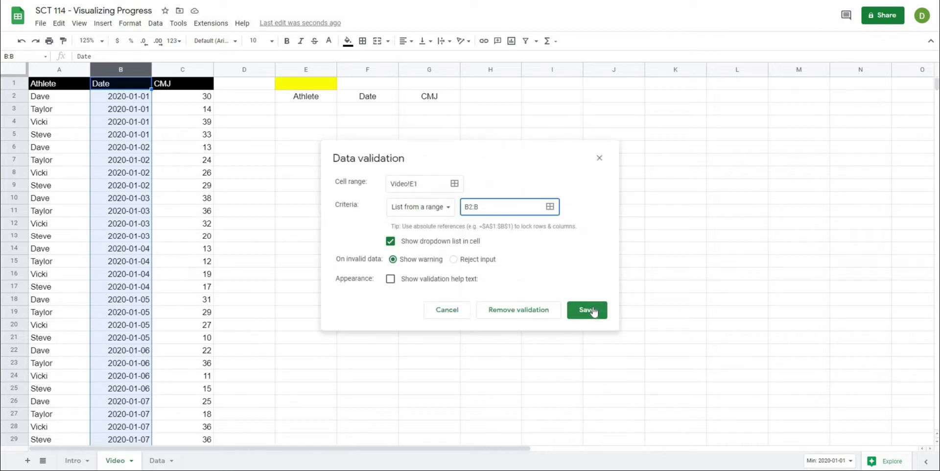
pyautogui.click(588, 309)
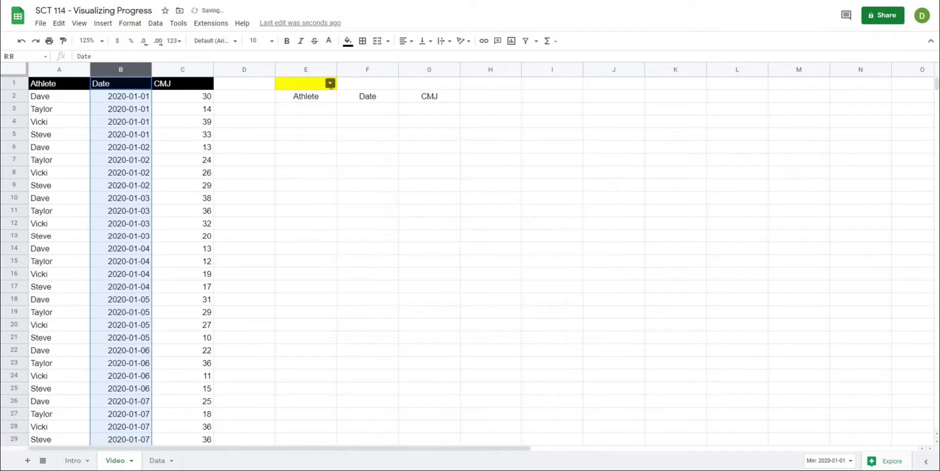
pyautogui.click(328, 83)
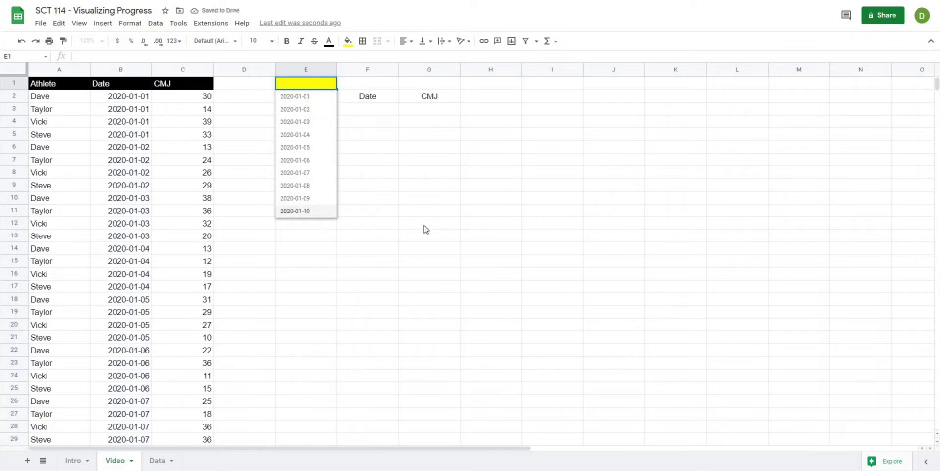
pyautogui.click(469, 186)
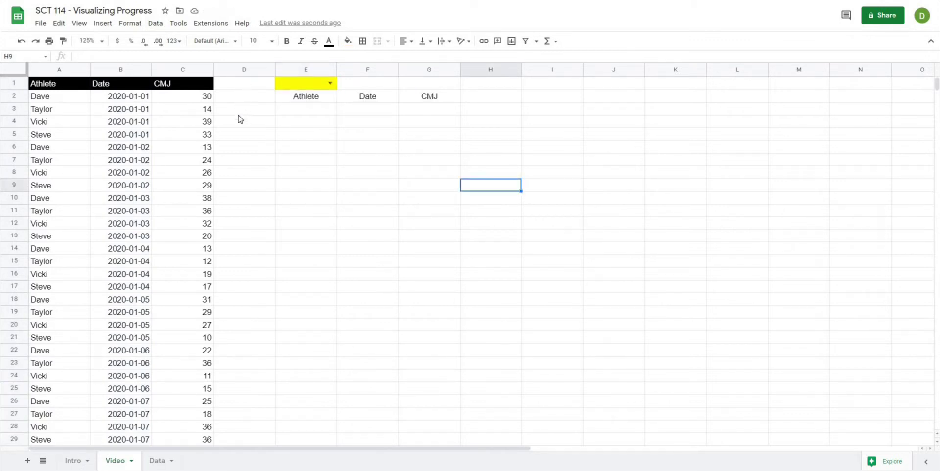
# Inspect the data by highlighting dates B2:B18 and the four athletes recorded on 2020-01-01
pyautogui.click(305, 173)
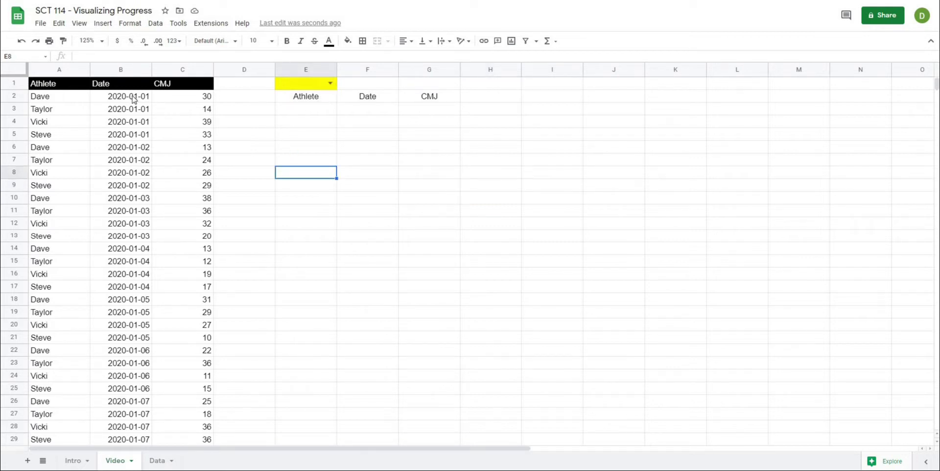
pyautogui.moveTo(132, 99); pyautogui.dragTo(142, 299)
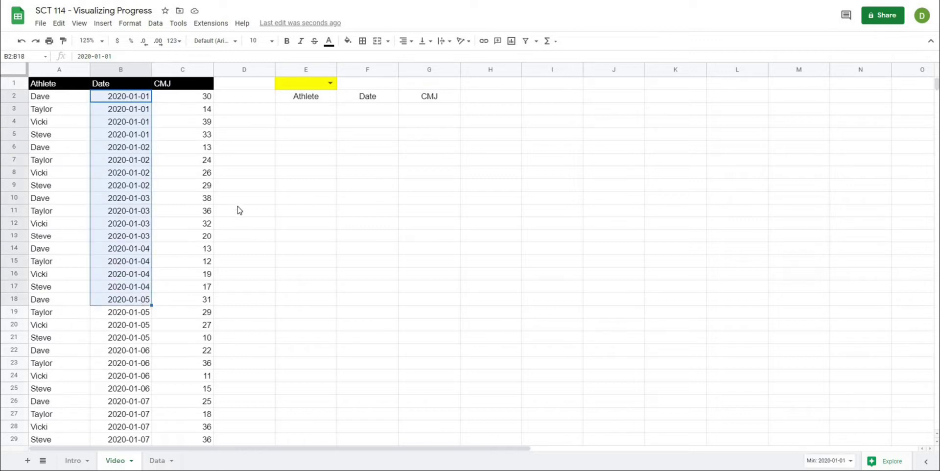
pyautogui.click(264, 188)
pyautogui.click(331, 83)
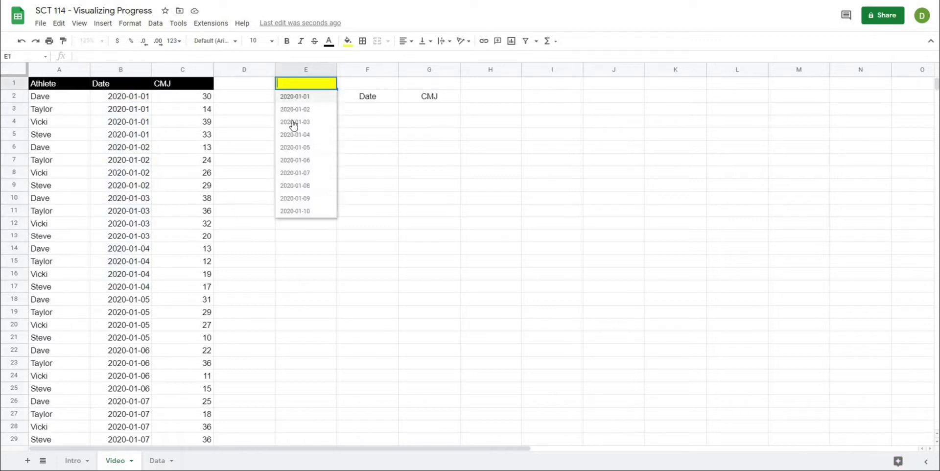
pyautogui.click(448, 189)
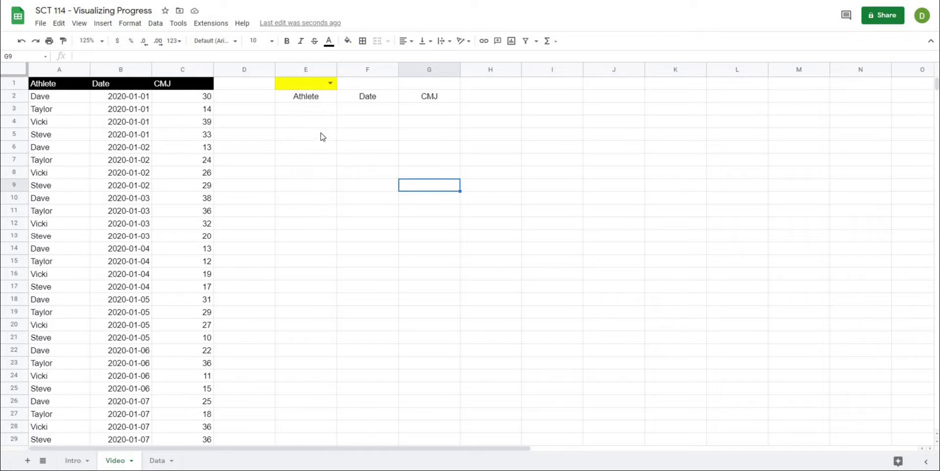
pyautogui.click(49, 74)
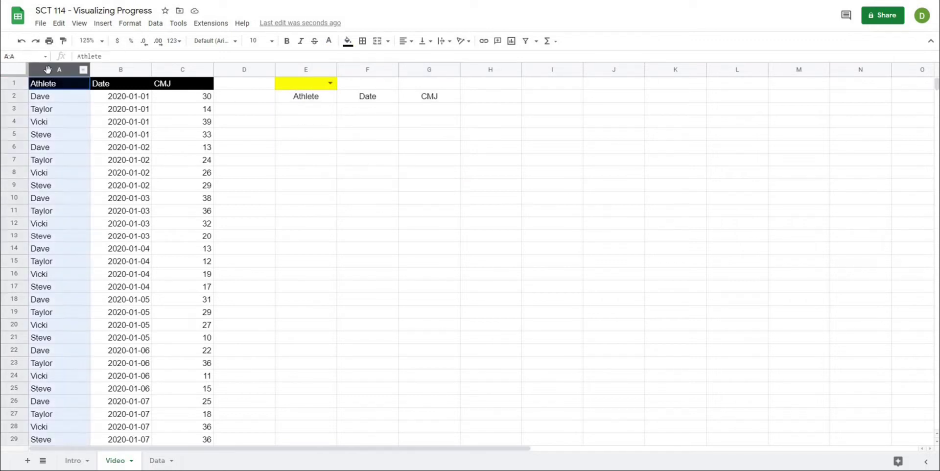
pyautogui.click(49, 98)
pyautogui.moveTo(49, 116); pyautogui.dragTo(55, 140)
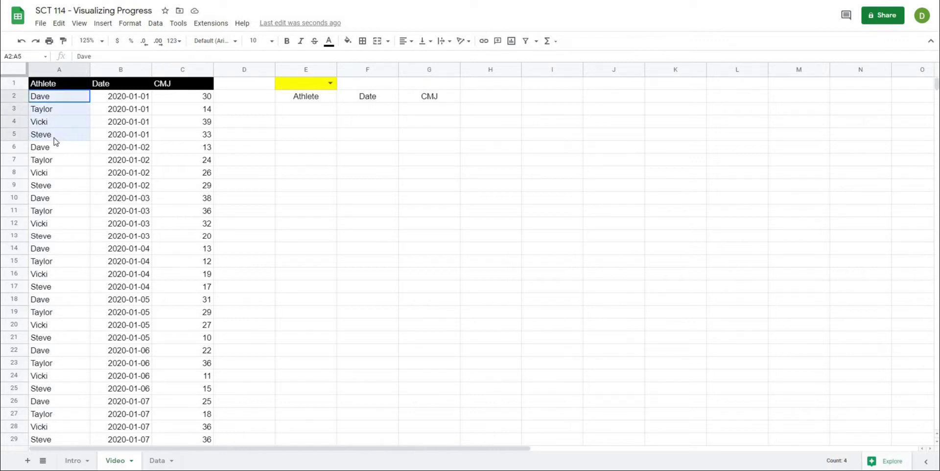
pyautogui.click(320, 173)
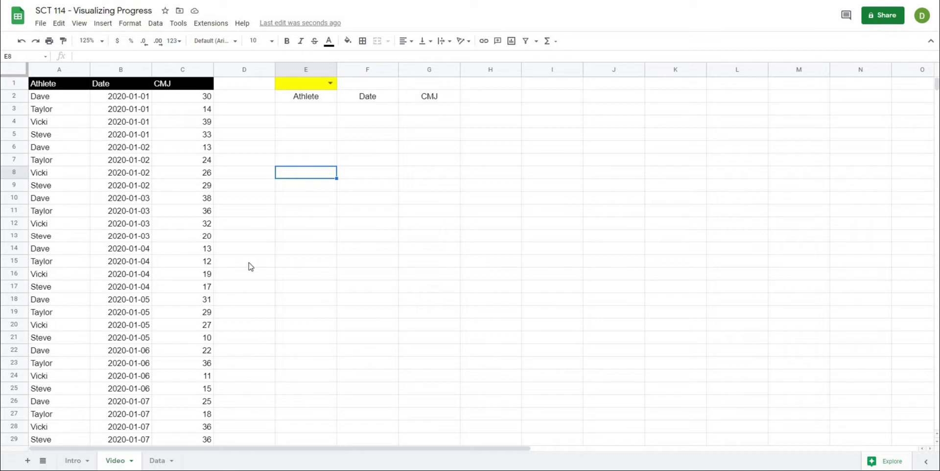
pyautogui.click(323, 212)
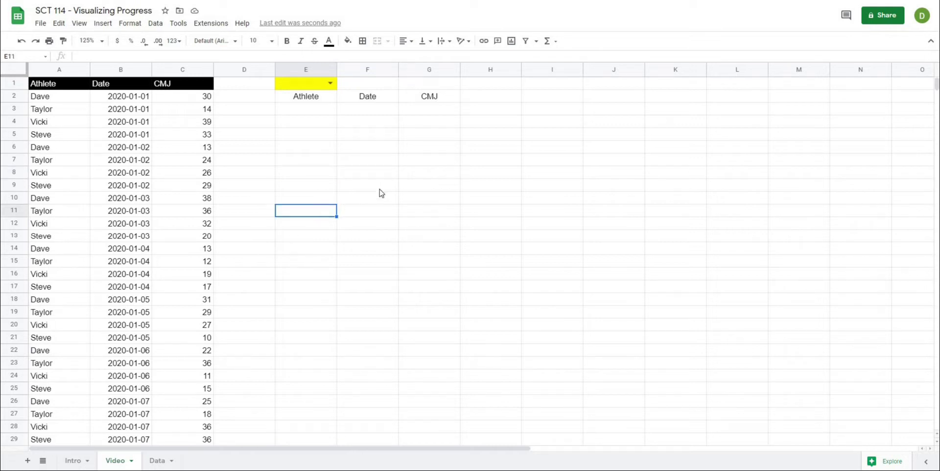
pyautogui.click(414, 173)
# Pick 2020-01-07 in E1's date dropdown
pyautogui.click(312, 111)
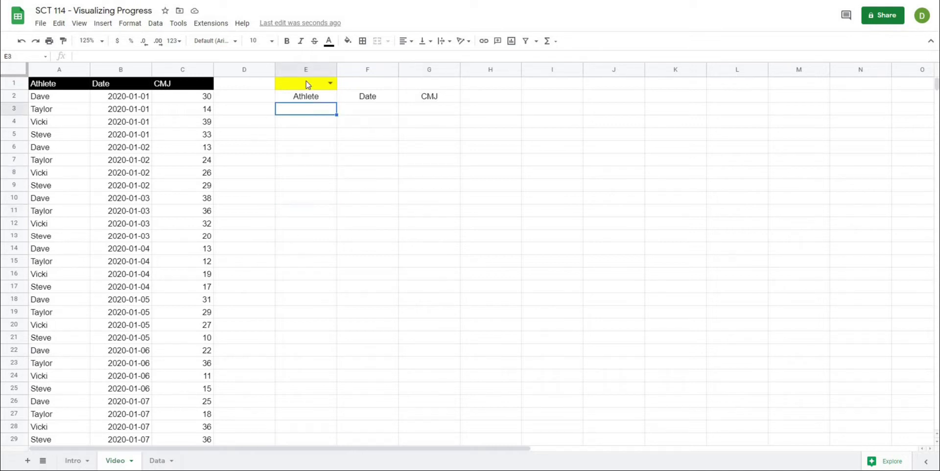
pyautogui.click(307, 85)
pyautogui.click(330, 84)
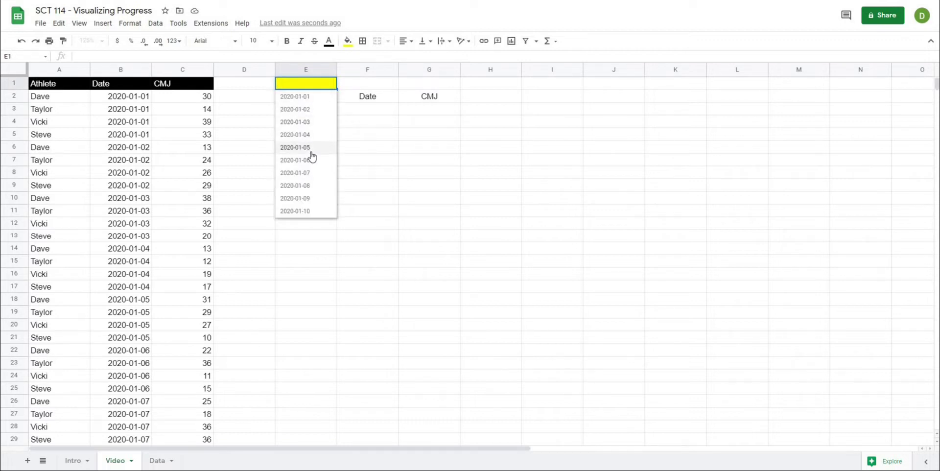
pyautogui.click(319, 173)
pyautogui.click(390, 163)
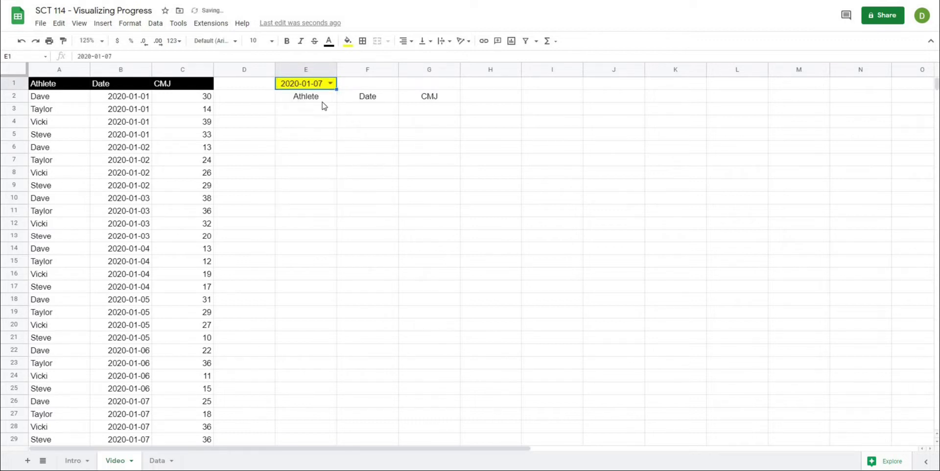
pyautogui.click(345, 123)
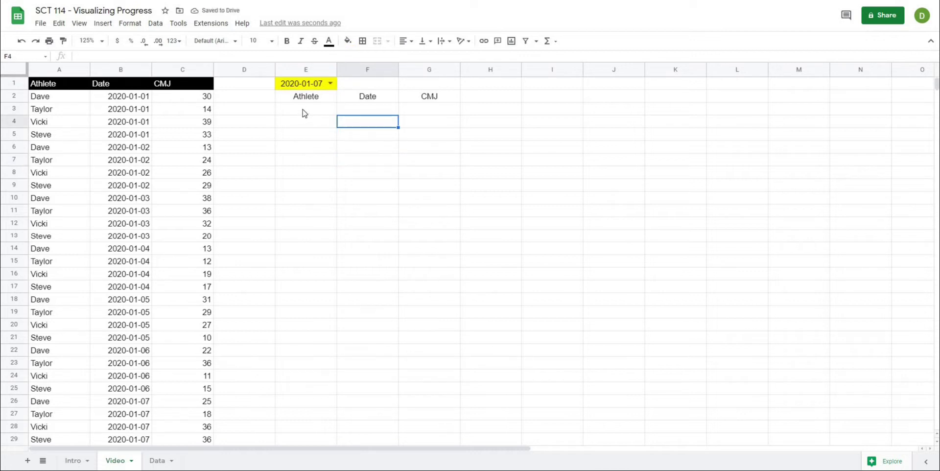
pyautogui.click(304, 110)
# Start a FILTER formula in E3 over the range A2:C
pyautogui.moveTo(306, 108); pyautogui.dragTo(421, 172)
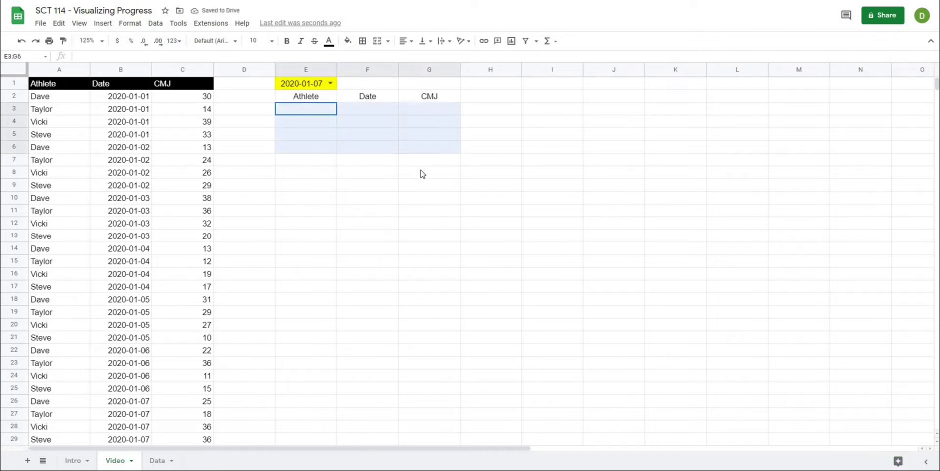
pyautogui.click(493, 138)
pyautogui.click(314, 116)
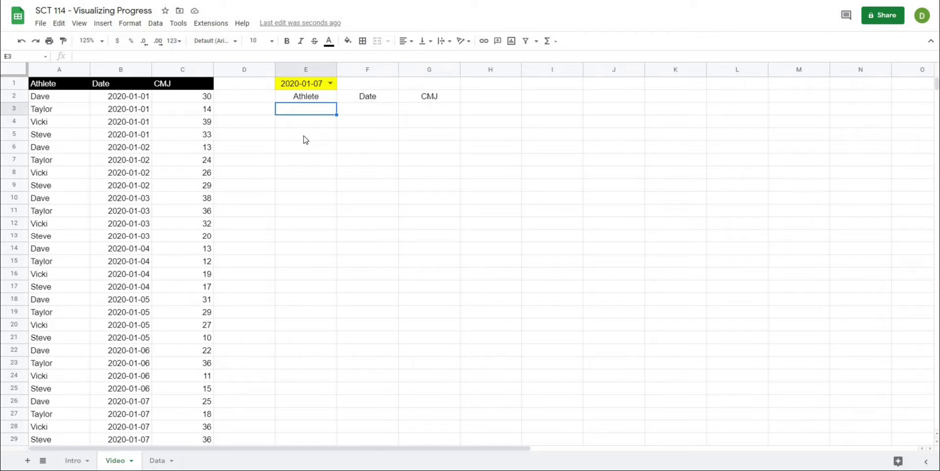
pyautogui.click(304, 137)
pyautogui.click(298, 112)
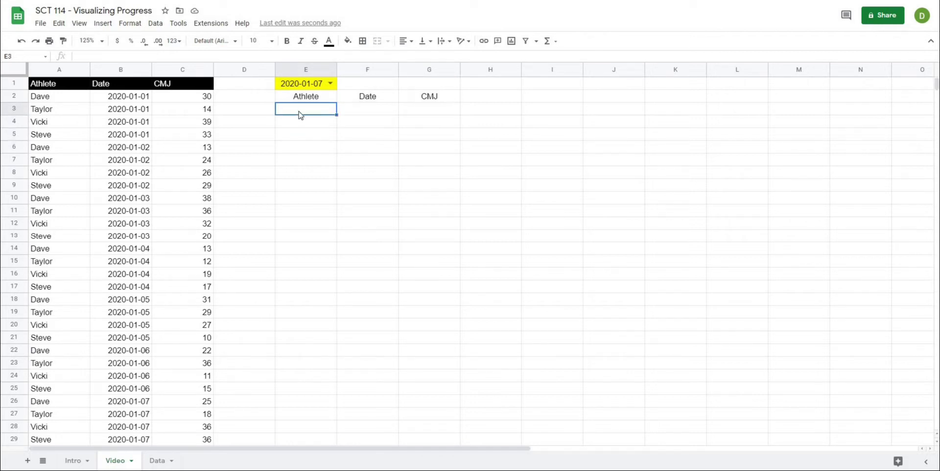
pyautogui.click(169, 57)
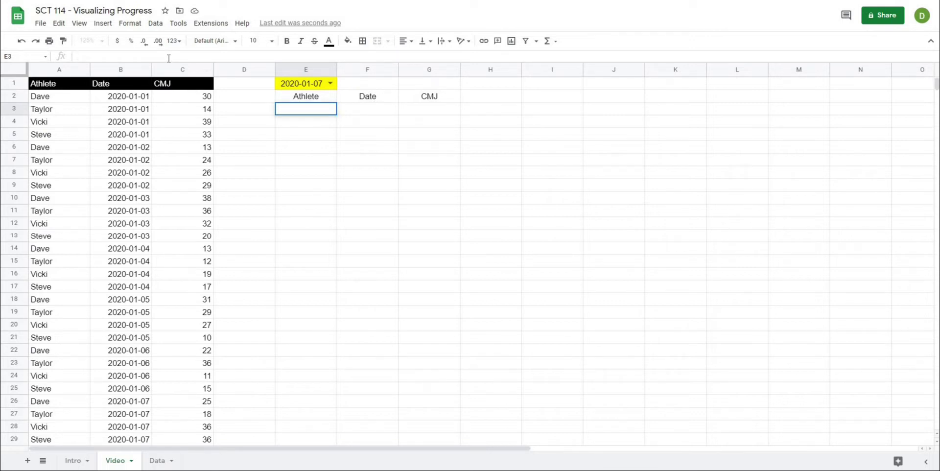
pyautogui.write('=filter(')
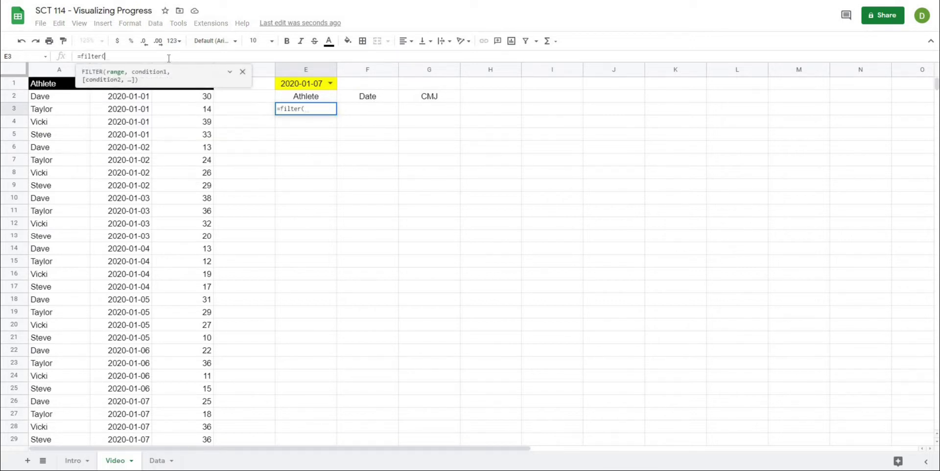
pyautogui.click(56, 72)
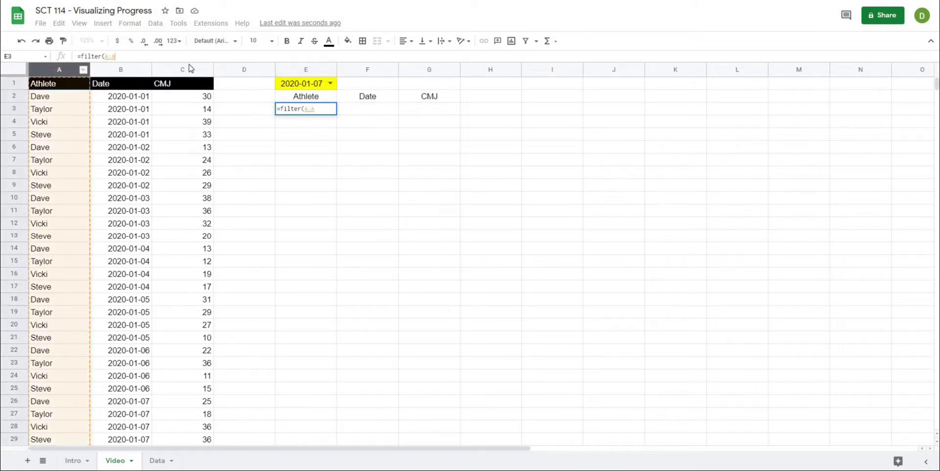
pyautogui.moveTo(191, 68); pyautogui.dragTo(184, 66)
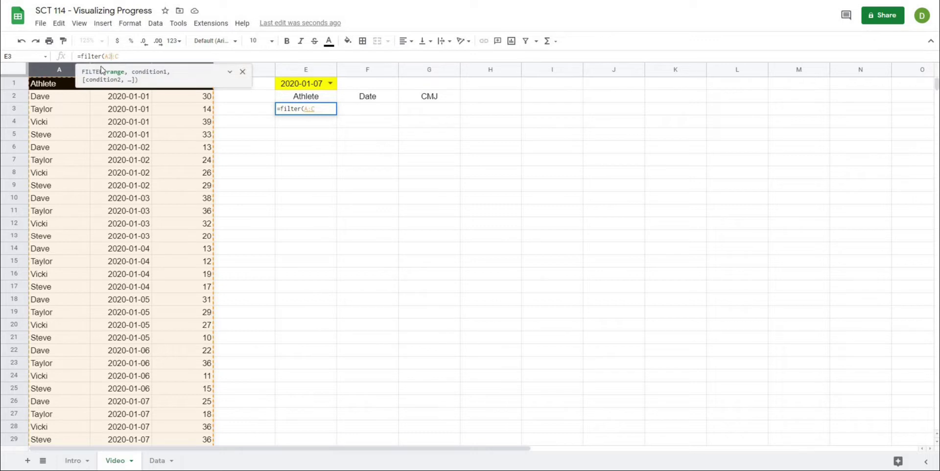
pyautogui.press('Left')
pyautogui.press('Left')
pyautogui.write('2')
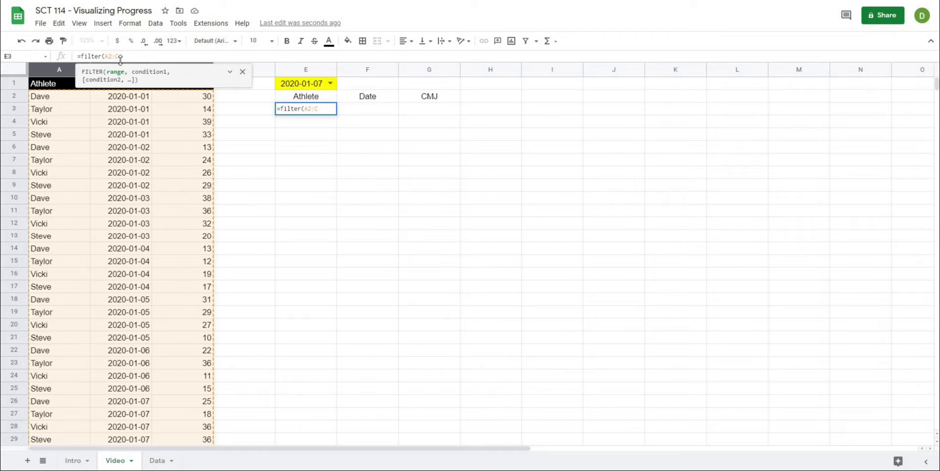
# Add the condition B2:B = E1 to complete =filter(A2:C, B2:B = E1)
pyautogui.write(',')
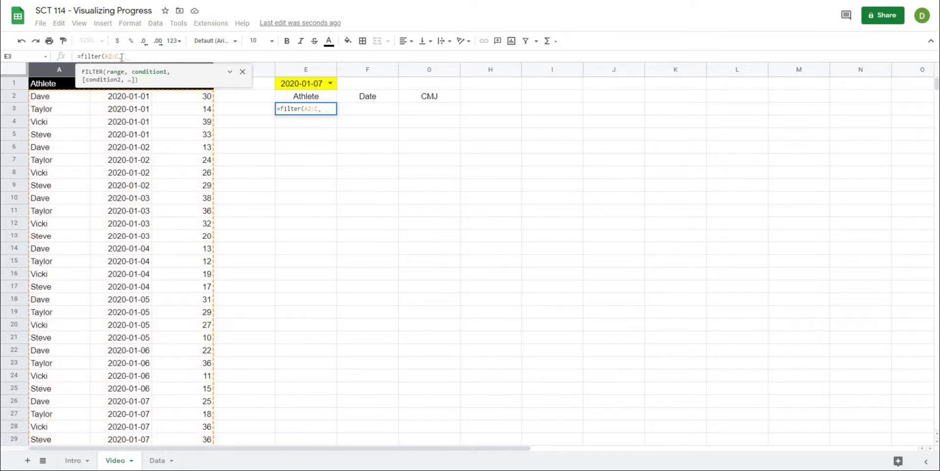
pyautogui.click(243, 74)
pyautogui.click(123, 69)
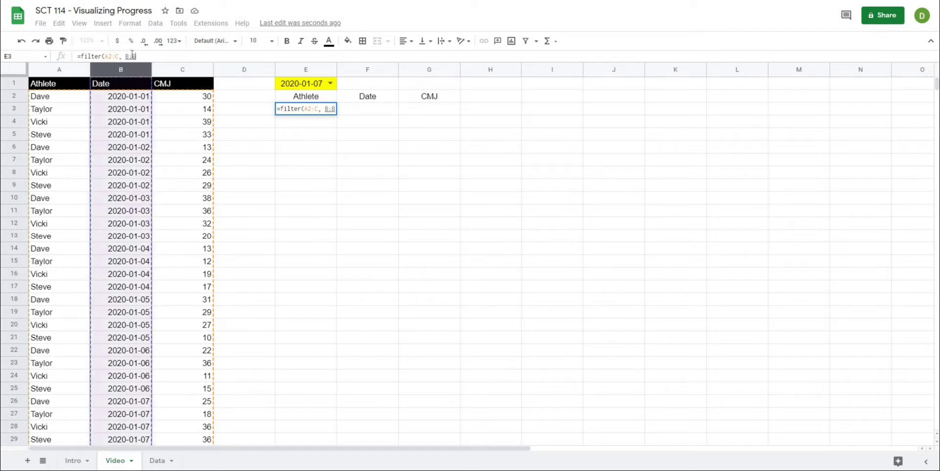
pyautogui.click(130, 55)
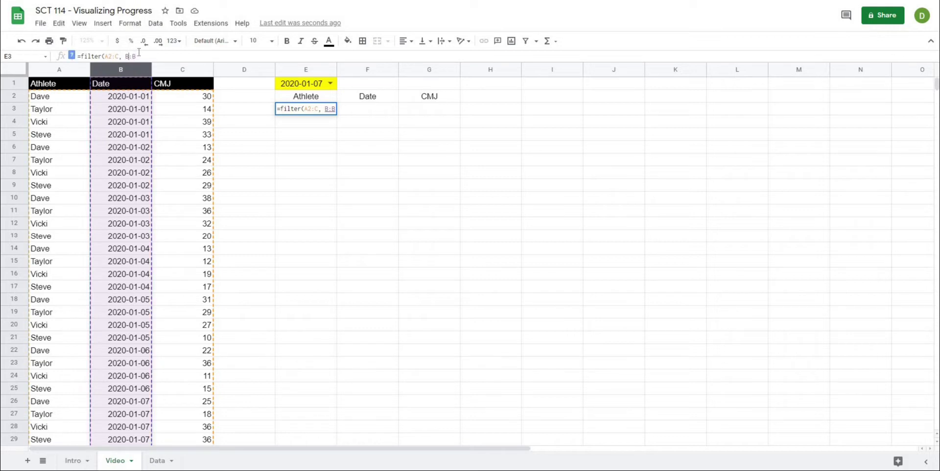
pyautogui.write('2:B')
pyautogui.write(' =')
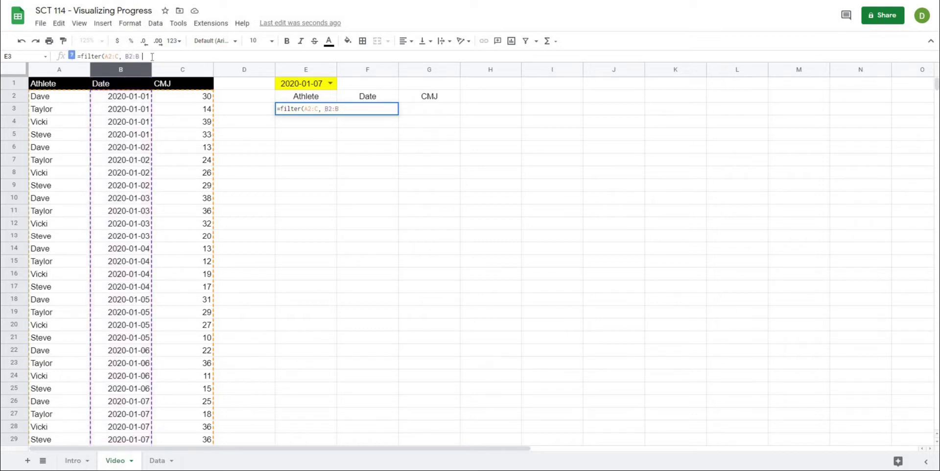
pyautogui.click(312, 87)
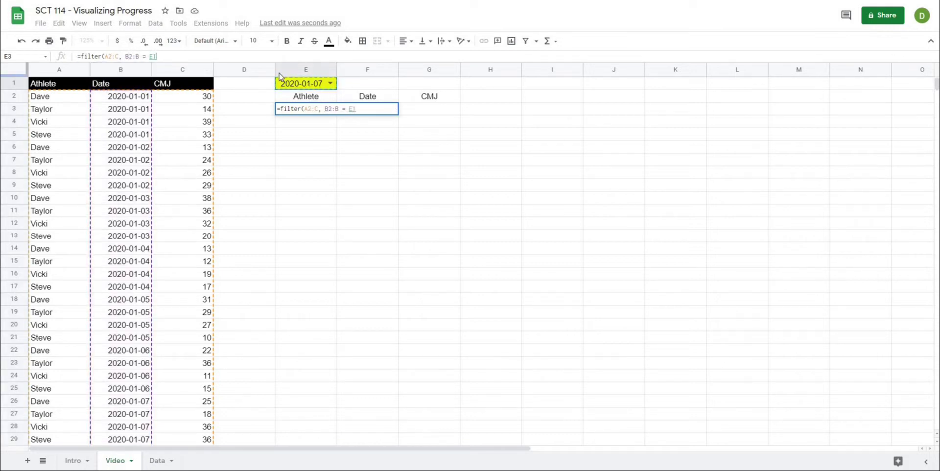
pyautogui.write(')')
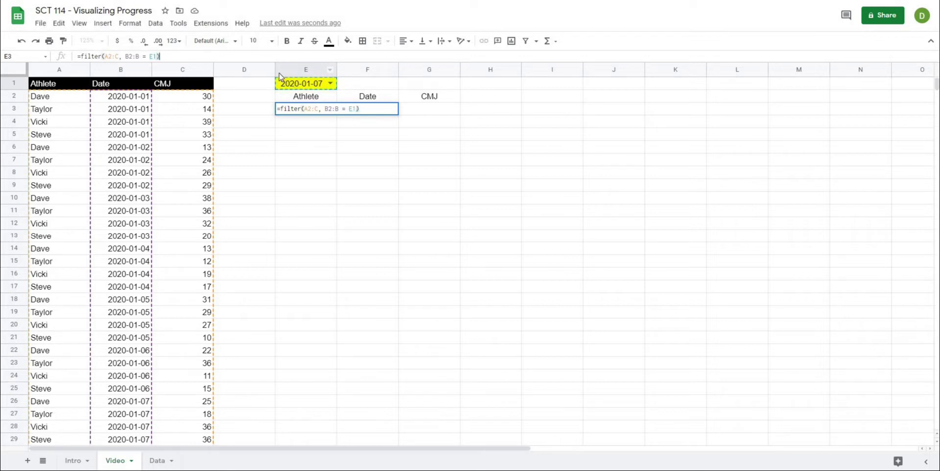
pyautogui.press('Return')
pyautogui.click(487, 276)
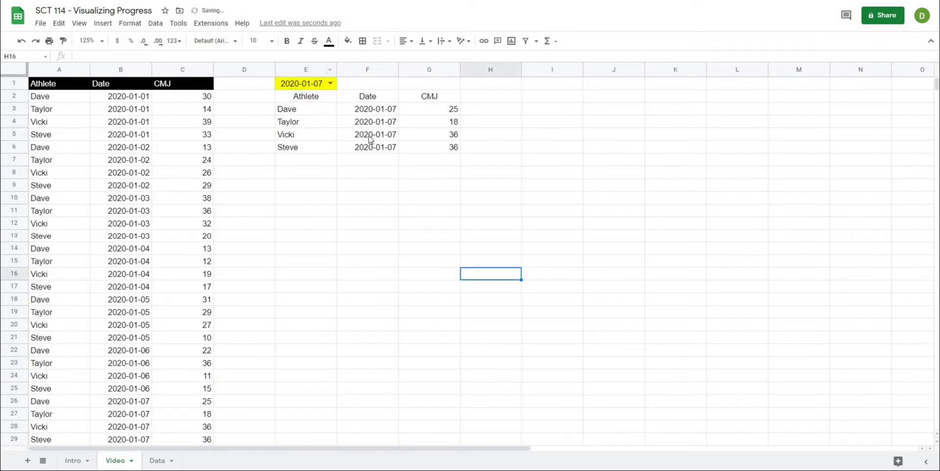
pyautogui.moveTo(303, 109); pyautogui.dragTo(426, 146)
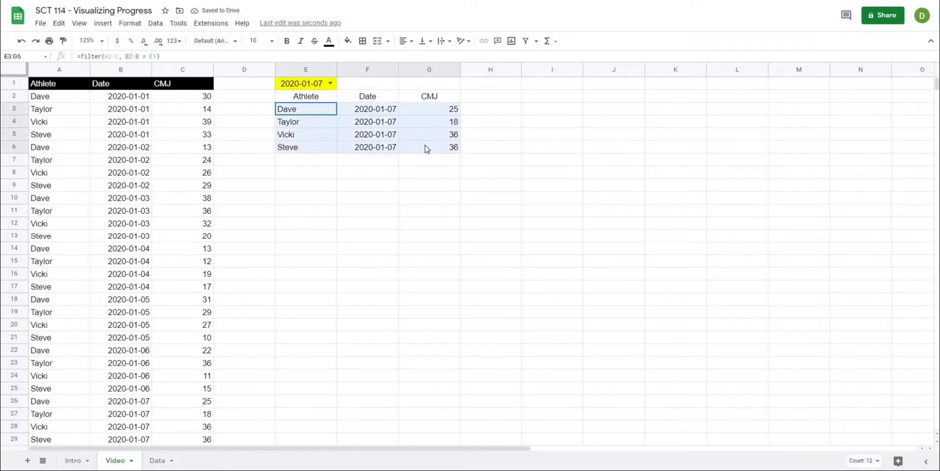
pyautogui.click(299, 200)
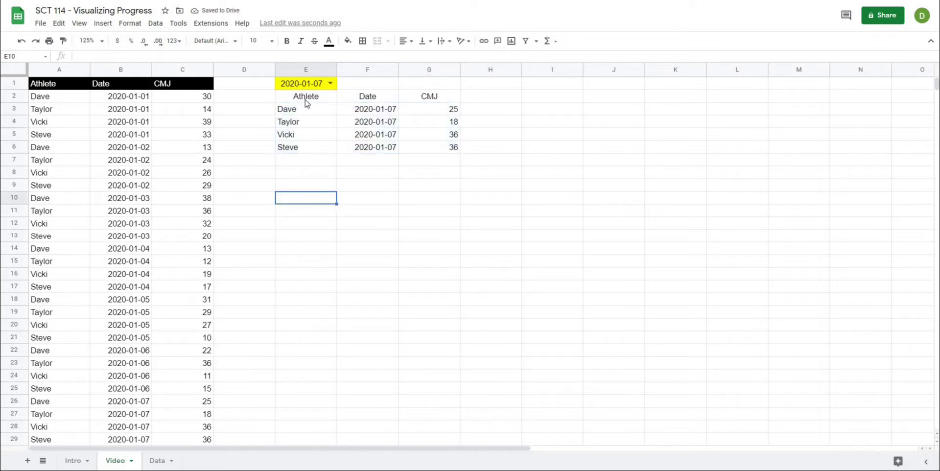
pyautogui.click(330, 83)
pyautogui.click(314, 186)
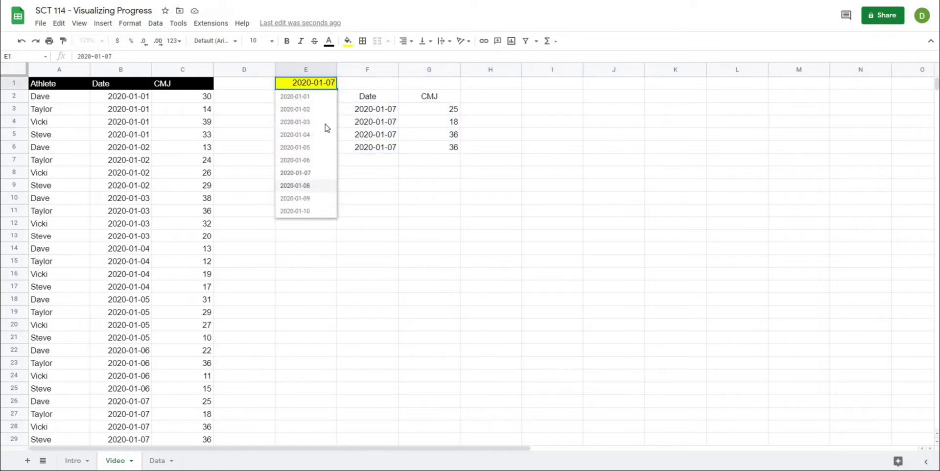
pyautogui.click(331, 82)
pyautogui.click(310, 198)
pyautogui.click(331, 83)
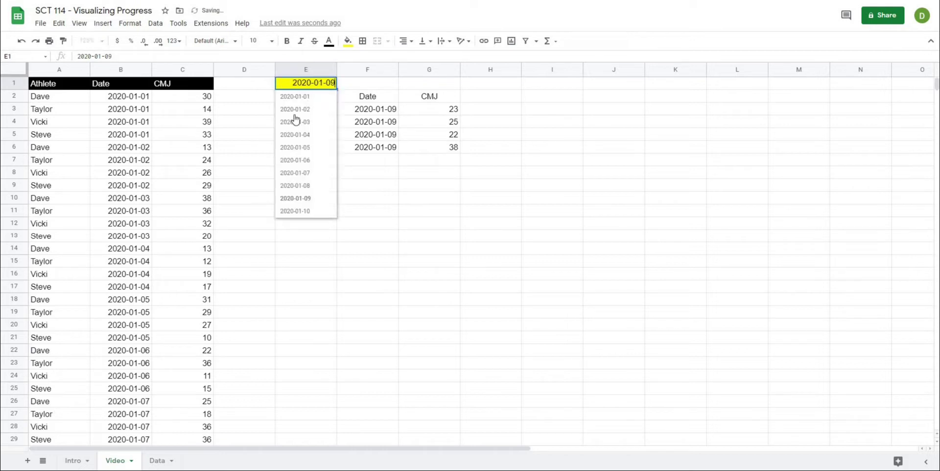
pyautogui.click(292, 175)
pyautogui.click(392, 224)
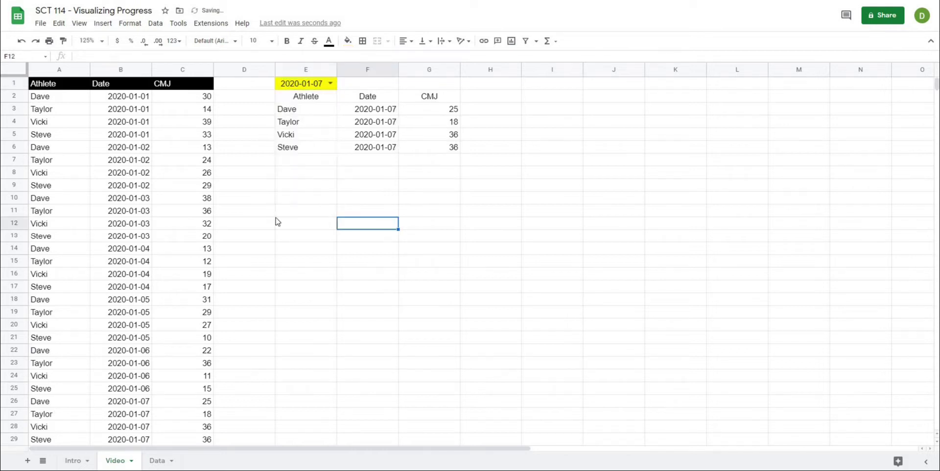
pyautogui.click(324, 201)
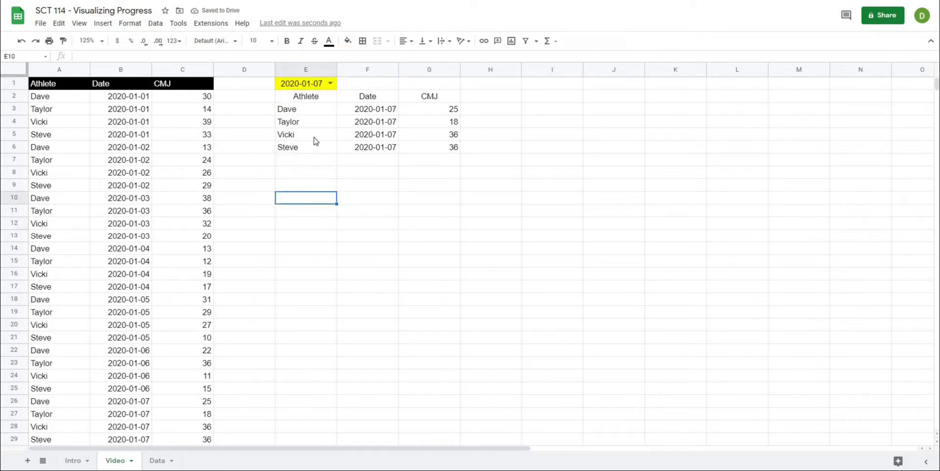
# Insert a column chart from athlete names E2:E6 and CMJ values G2:G6
pyautogui.moveTo(305, 102); pyautogui.dragTo(300, 148)
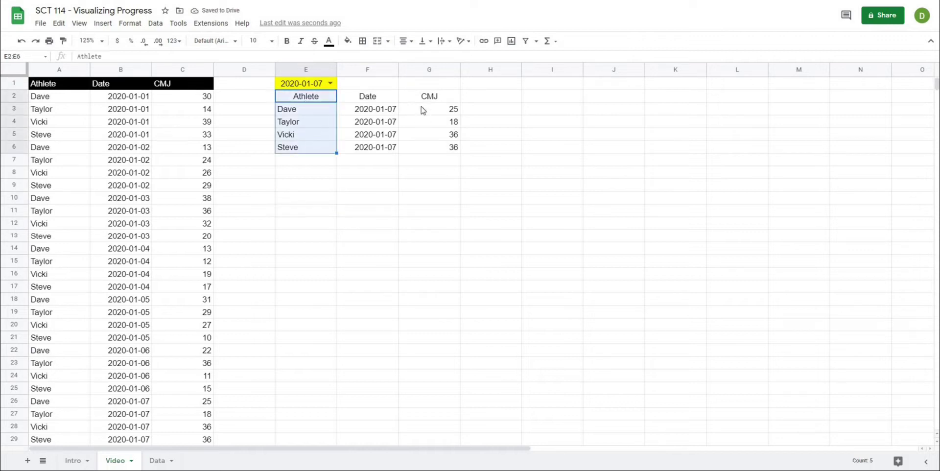
pyautogui.moveTo(429, 98); pyautogui.dragTo(434, 147)
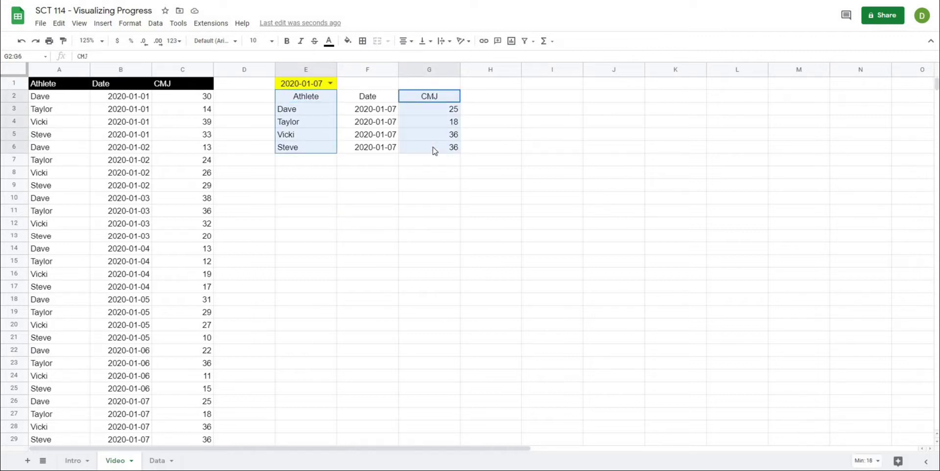
pyautogui.moveTo(434, 150); pyautogui.dragTo(434, 151)
pyautogui.click(378, 209)
pyautogui.moveTo(307, 100); pyautogui.dragTo(310, 151)
pyautogui.keyDown('ctrl'); pyautogui.moveTo(445, 98); pyautogui.dragTo(445, 155); pyautogui.keyUp('ctrl')
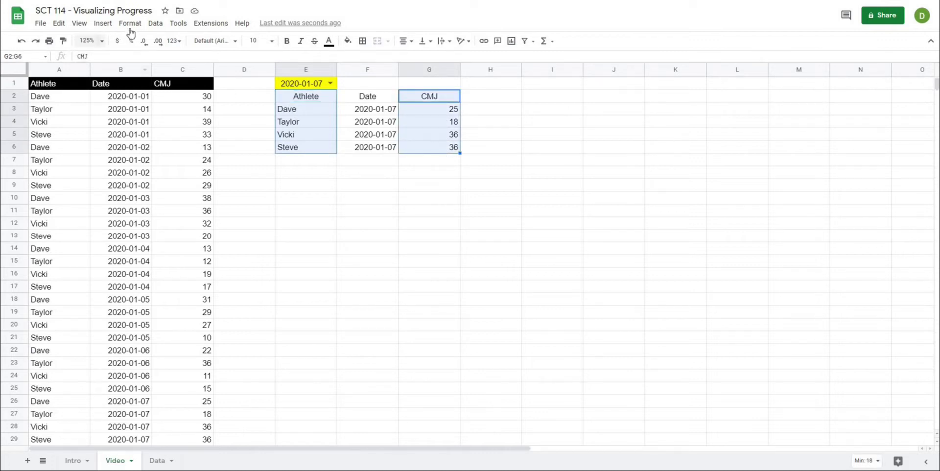
pyautogui.click(109, 29)
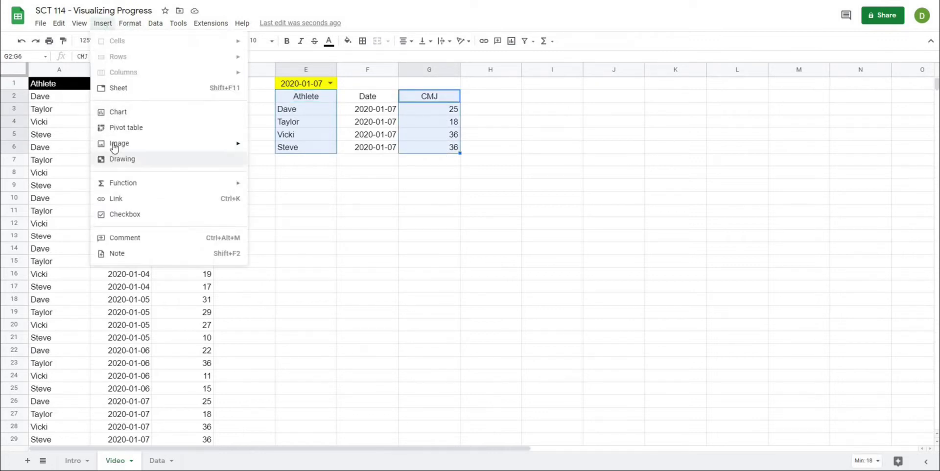
pyautogui.click(112, 114)
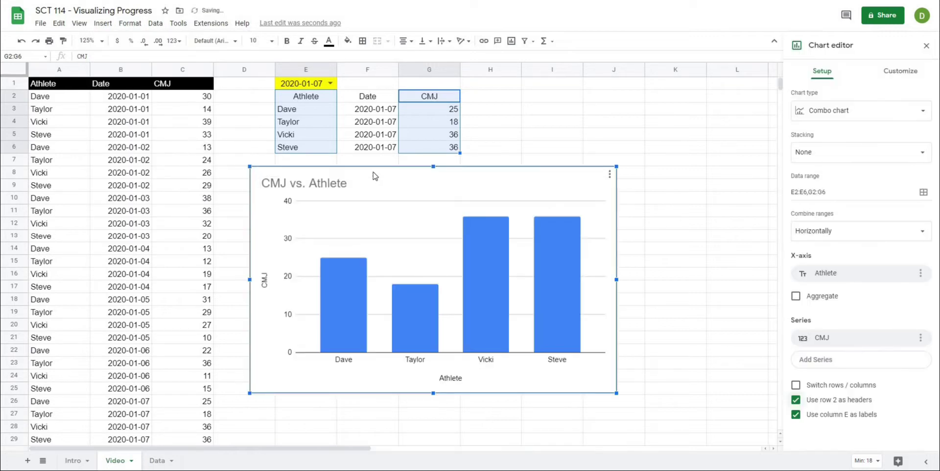
# Delete the chart and axis titles, then resize the chart and place it under the table
pyautogui.click(323, 183)
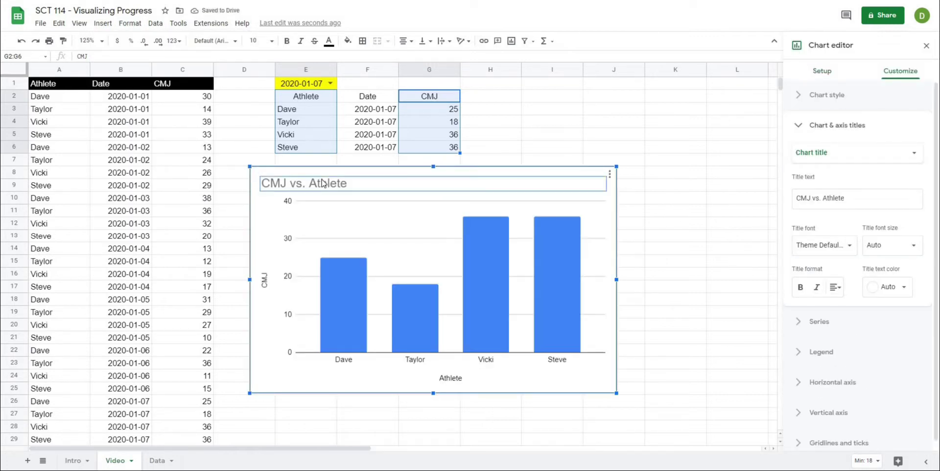
pyautogui.press('Delete')
pyautogui.click(264, 280)
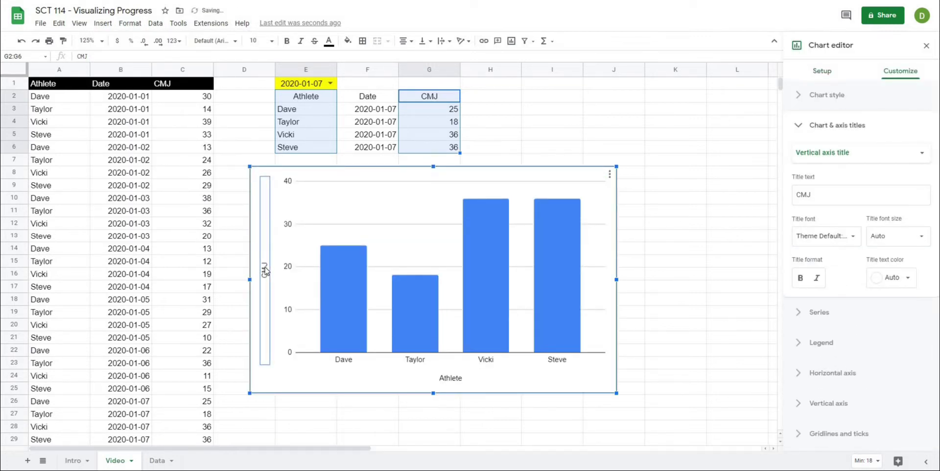
pyautogui.press('Delete')
pyautogui.click(439, 381)
pyautogui.press('Delete')
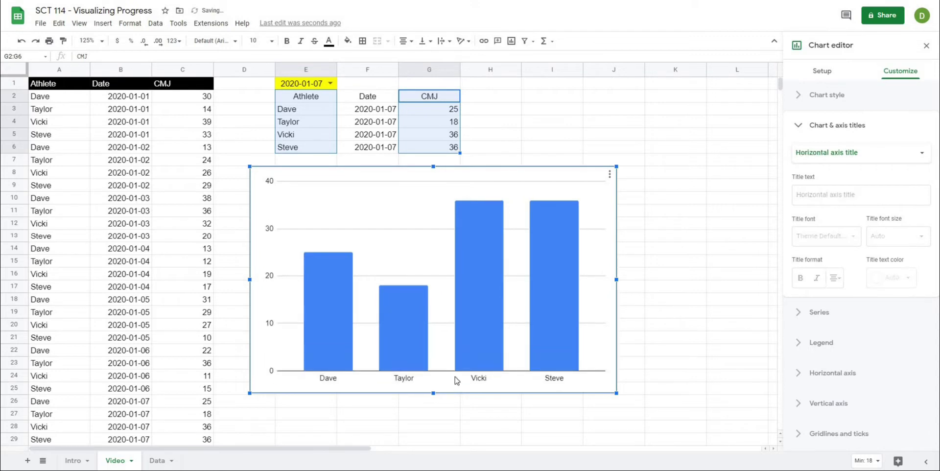
pyautogui.moveTo(432, 390); pyautogui.dragTo(432, 297)
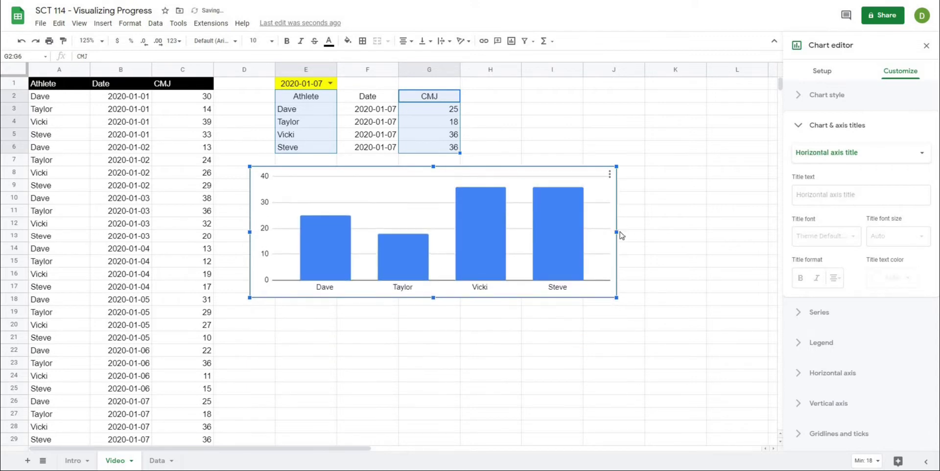
pyautogui.moveTo(617, 231); pyautogui.dragTo(650, 231)
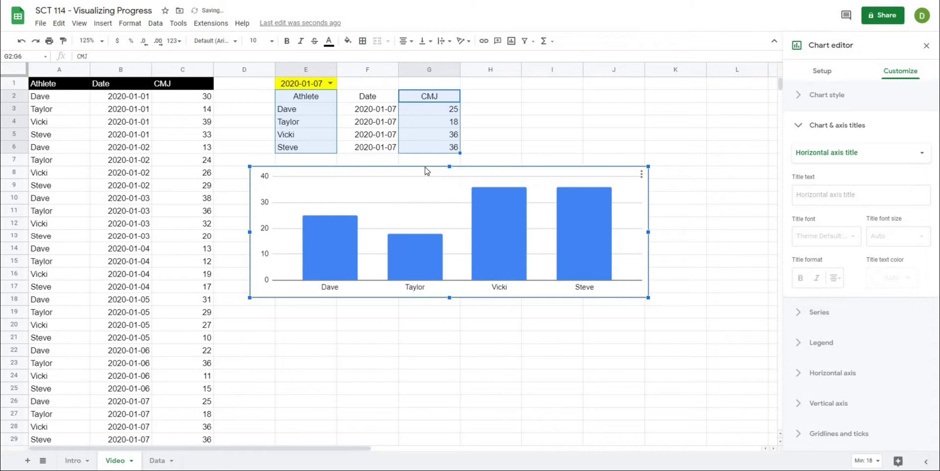
pyautogui.moveTo(428, 174); pyautogui.dragTo(453, 179)
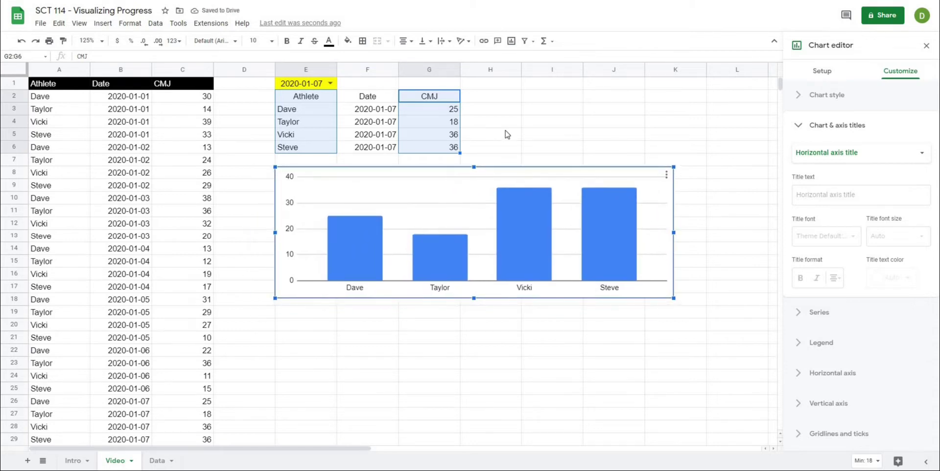
# Test the chart by switching E1 to 2020-01-05 and back to 2020-01-07
pyautogui.click(331, 84)
pyautogui.click(310, 153)
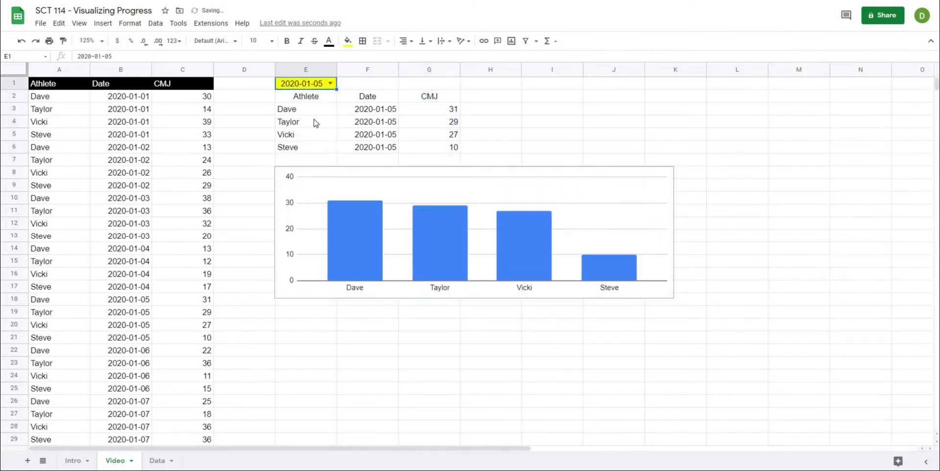
pyautogui.click(329, 84)
pyautogui.click(311, 180)
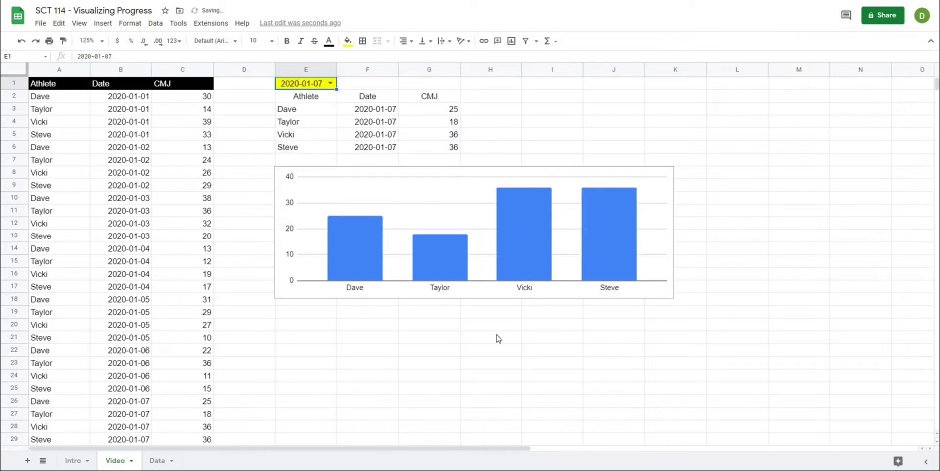
pyautogui.click(494, 336)
pyautogui.doubleClick(387, 178)
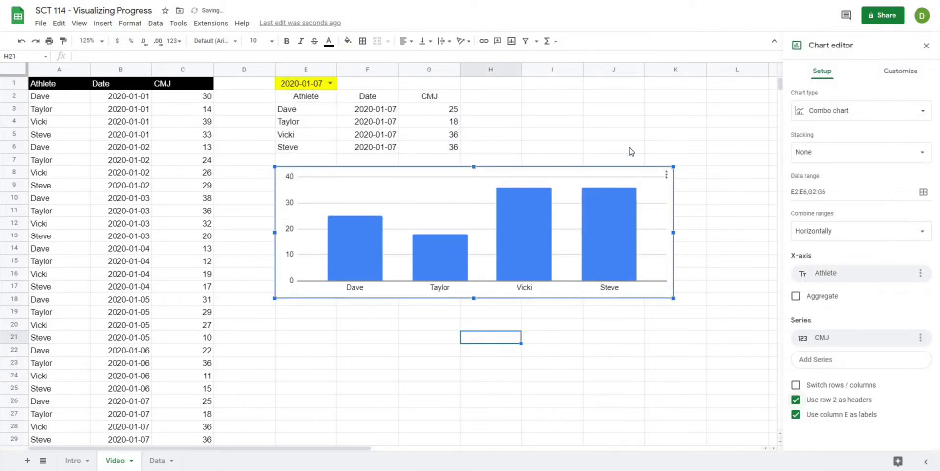
# Dismiss the Chart editor and deselect the chart by picking an empty cell
pyautogui.moveTo(625, 139); pyautogui.dragTo(587, 149)
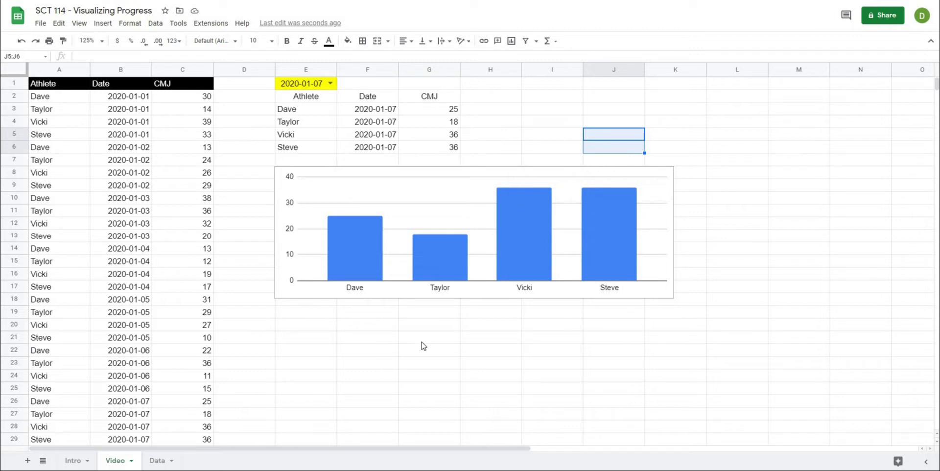
pyautogui.click(459, 353)
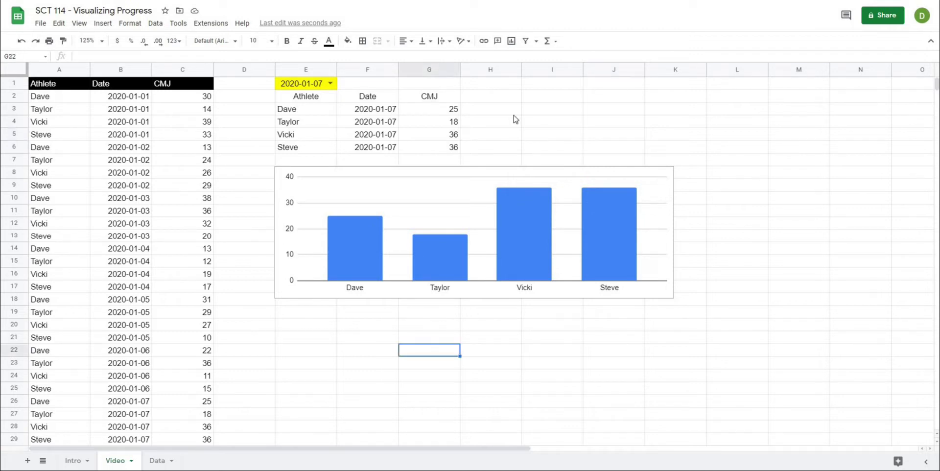
# Enter a centred 'AVG CMJ' header in H2
pyautogui.click(488, 97)
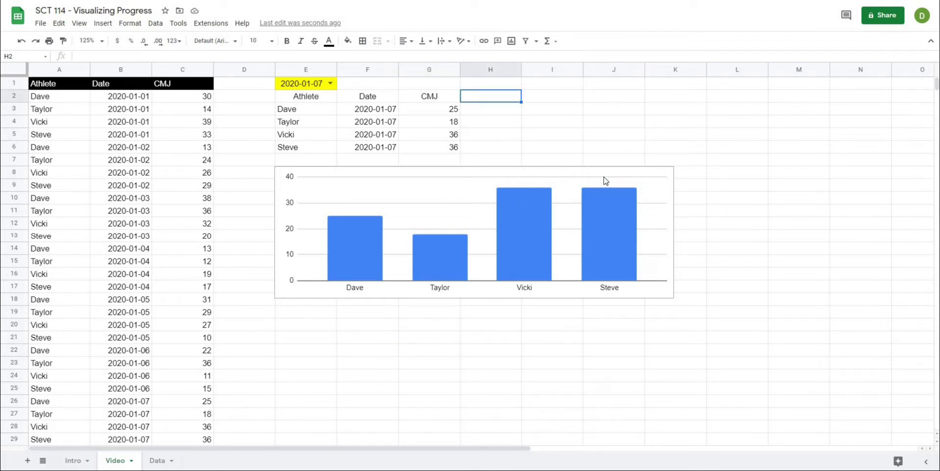
pyautogui.write('AVG CMJ')
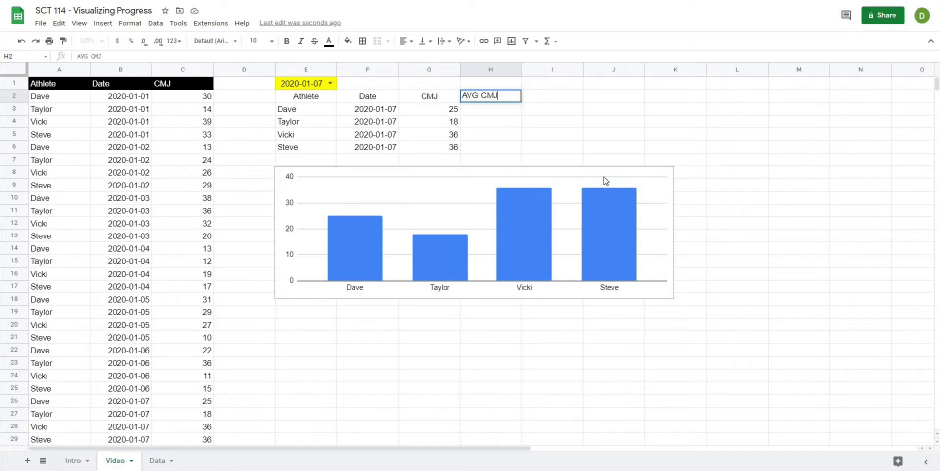
pyautogui.press('Return')
pyautogui.click(485, 97)
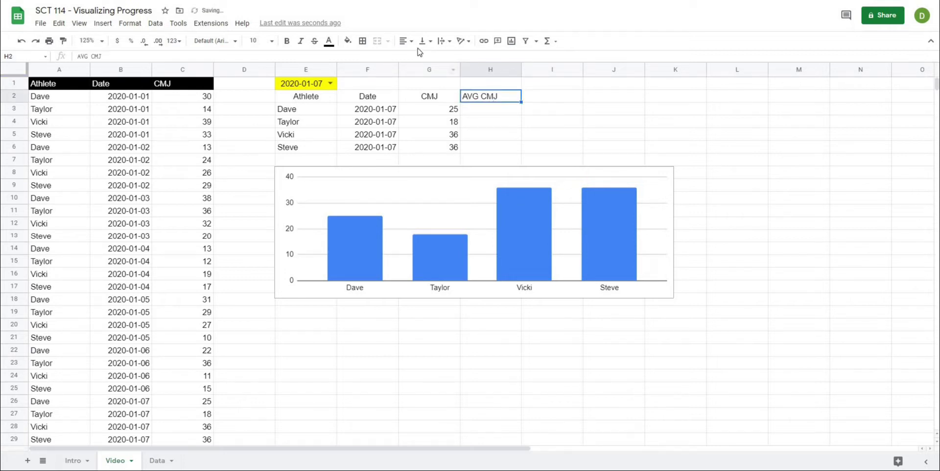
pyautogui.click(404, 41)
pyautogui.click(415, 57)
# Begin H3's formula as =AVERAGEIFS($C:$C,$B:$B,"<="&
pyautogui.click(491, 115)
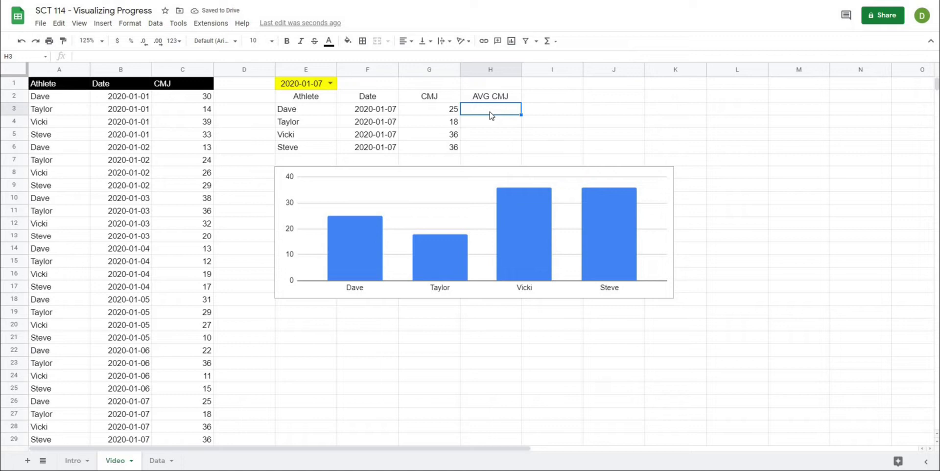
pyautogui.write('=averageifs(')
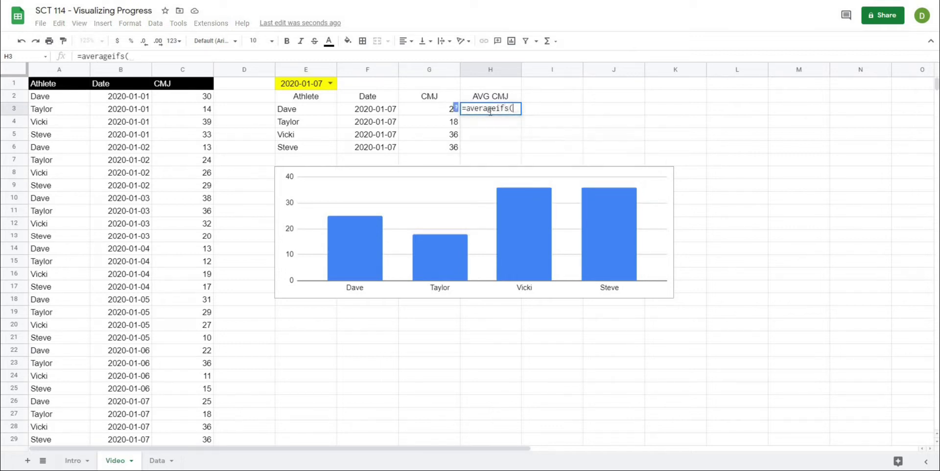
pyautogui.click(456, 107)
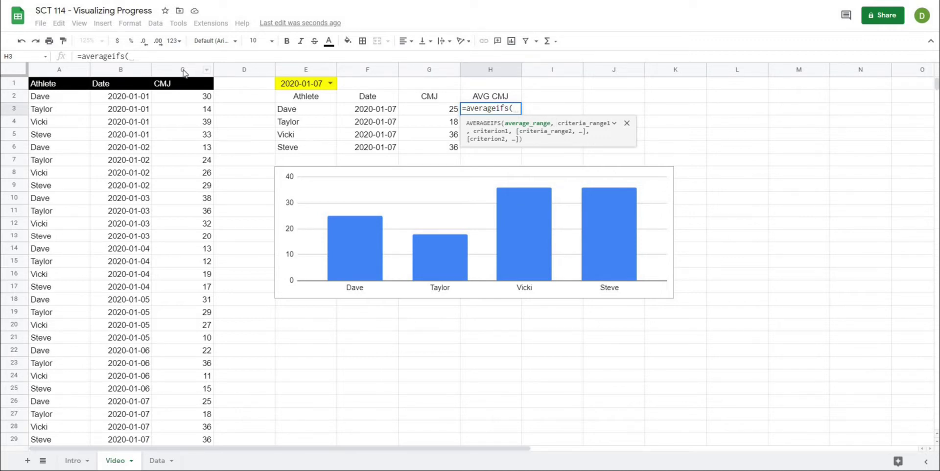
pyautogui.click(183, 72)
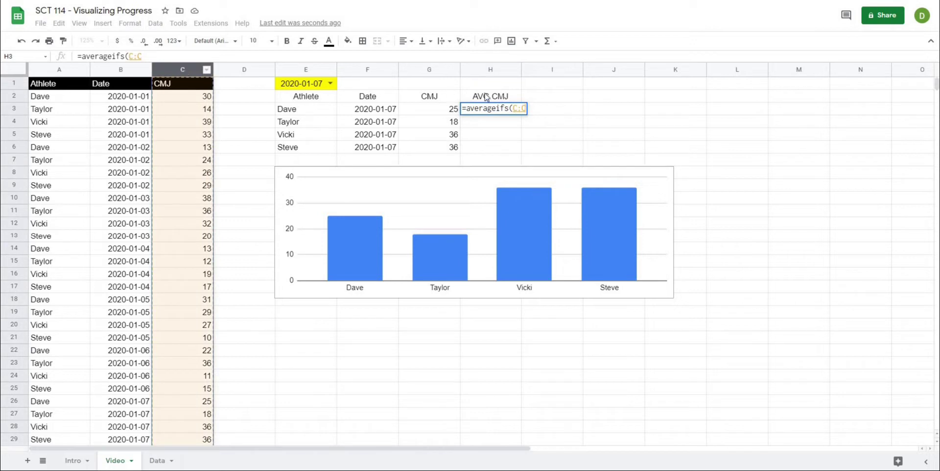
pyautogui.click(518, 108)
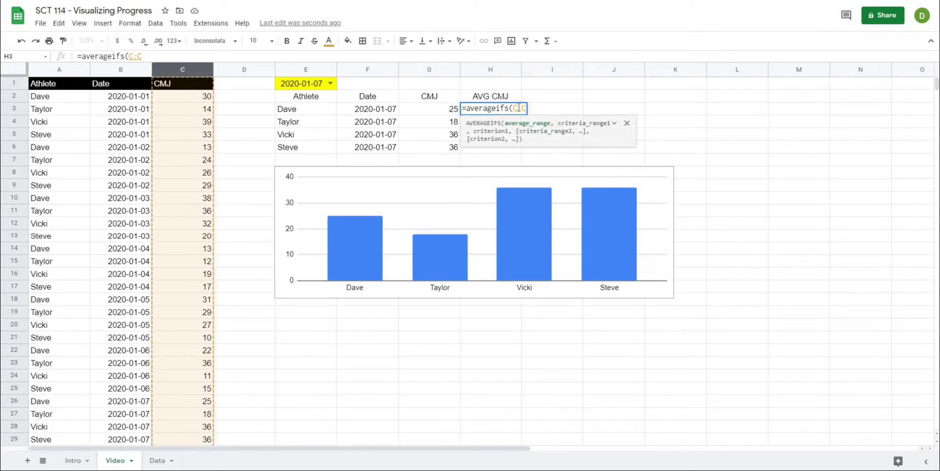
pyautogui.press('F4')
pyautogui.write(',')
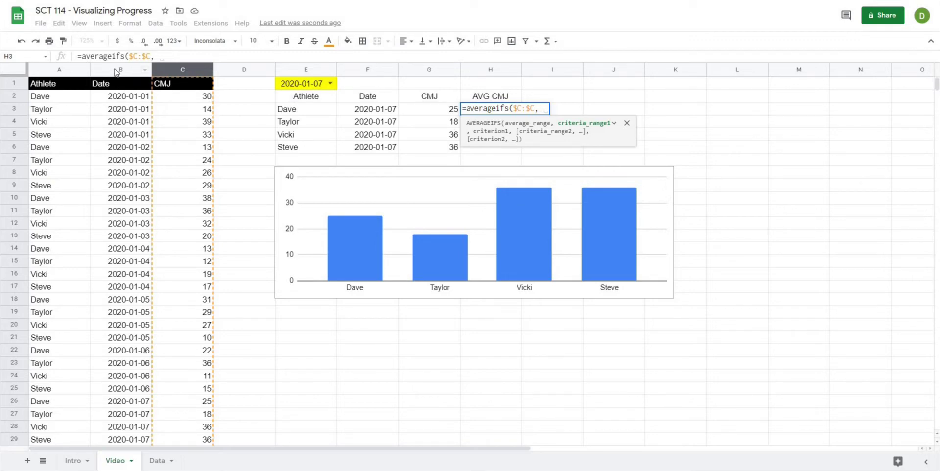
pyautogui.click(116, 71)
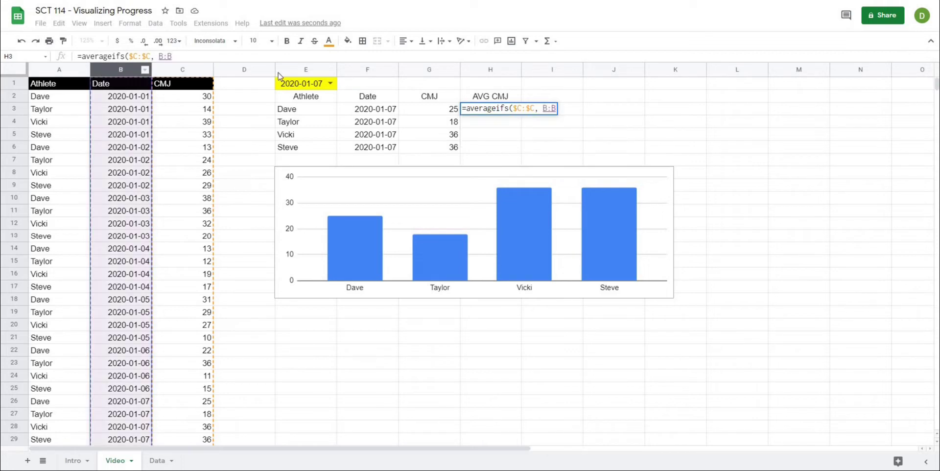
pyautogui.click(548, 107)
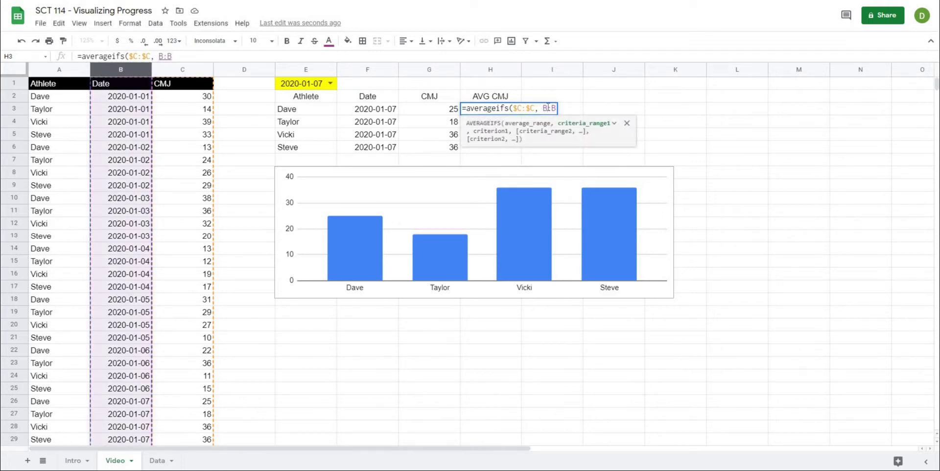
pyautogui.press('F4')
pyautogui.write(',')
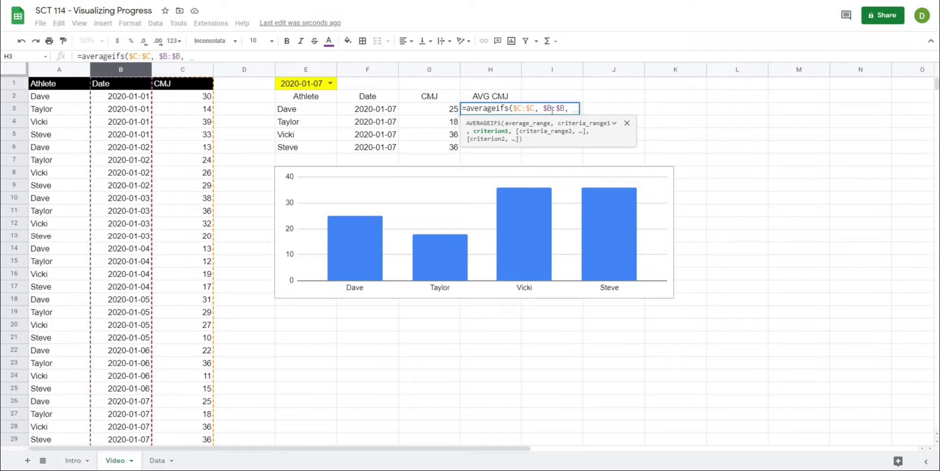
pyautogui.write('"')
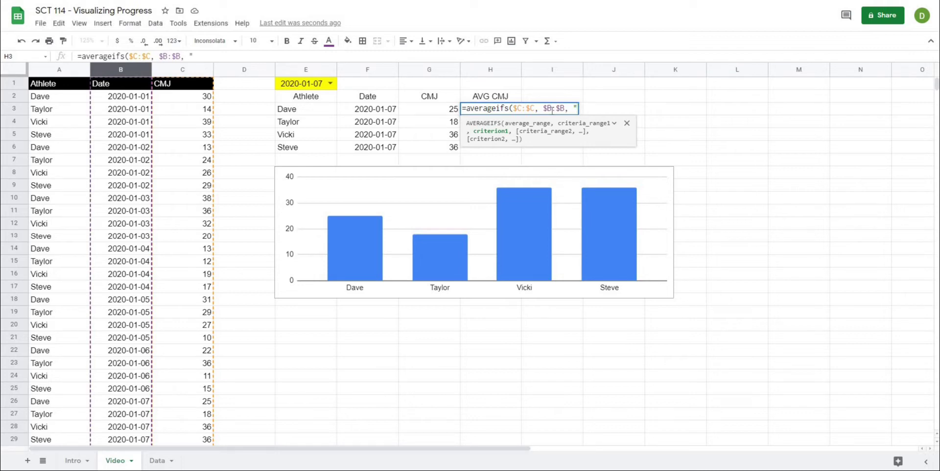
pyautogui.write('<="&')
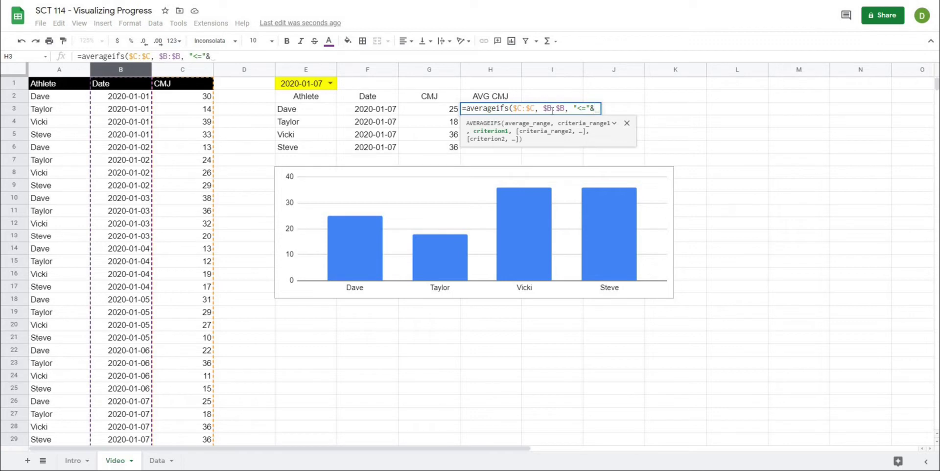
# Finish H3 as =AVERAGEIFS($C:$C,$B:$B,"<="&$E$1,A:A,$E3), giving 24.57142857
pyautogui.click(300, 84)
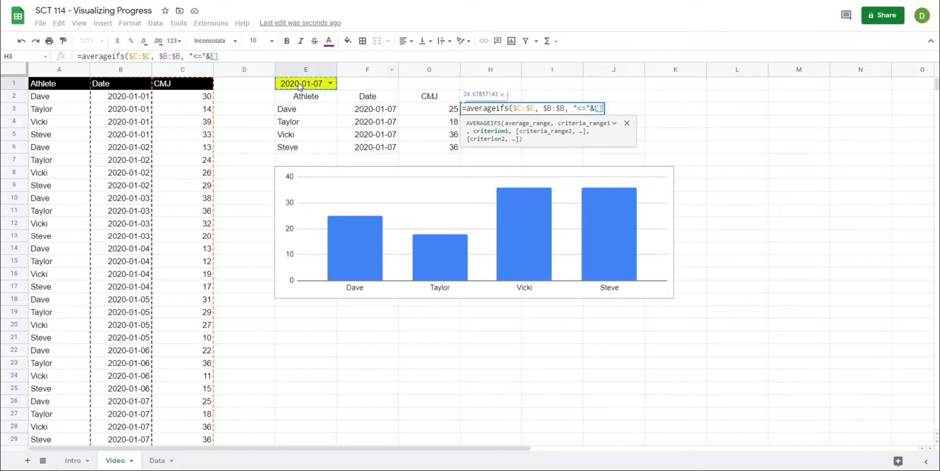
pyautogui.click(600, 107)
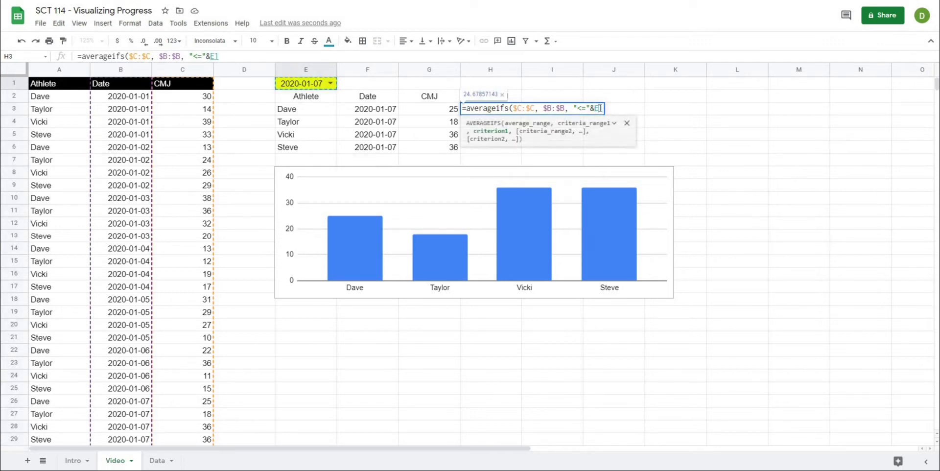
pyautogui.press('F4')
pyautogui.write(',')
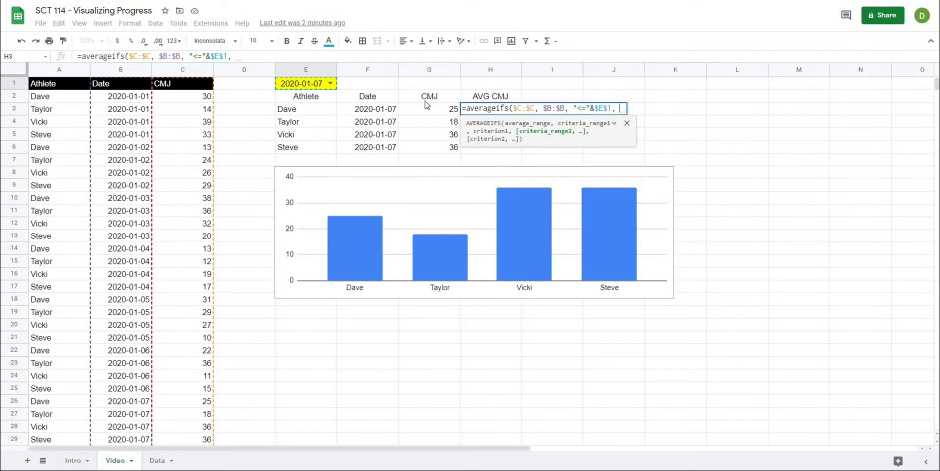
pyautogui.click(56, 70)
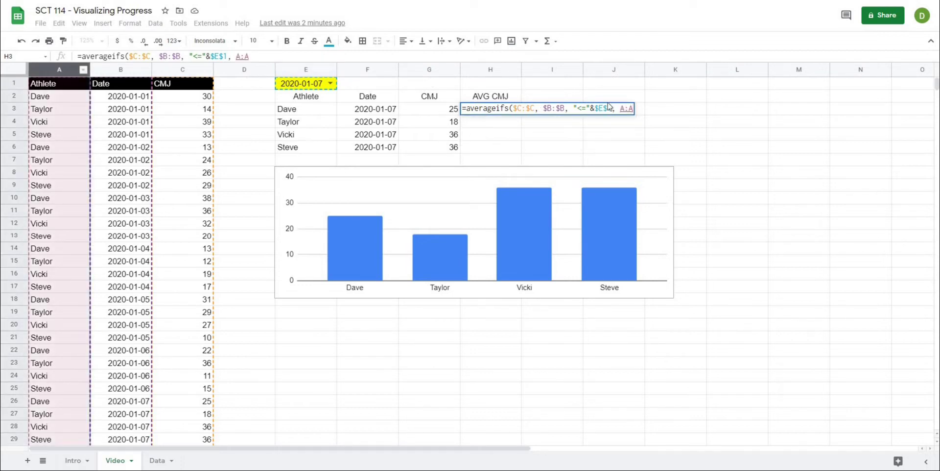
pyautogui.write(',')
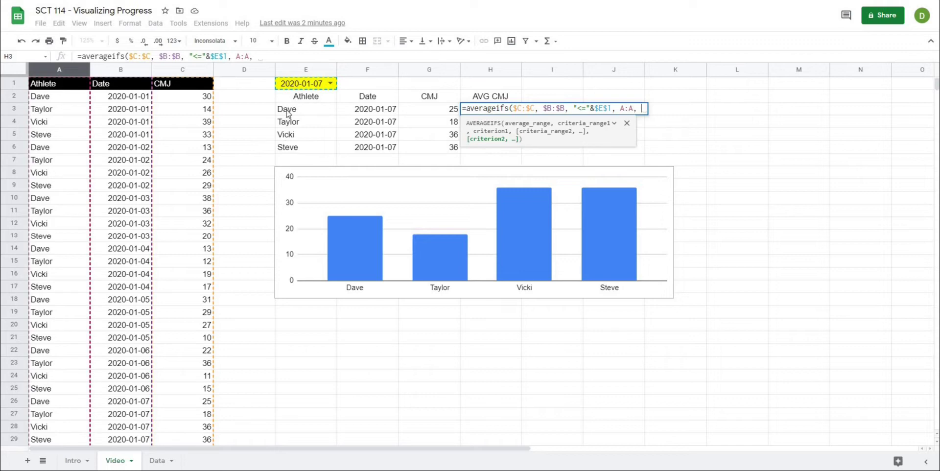
pyautogui.click(294, 111)
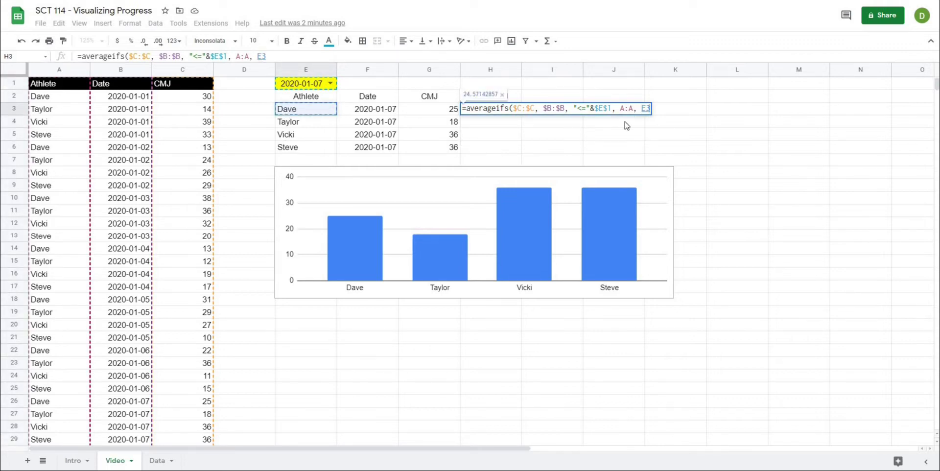
pyautogui.click(650, 114)
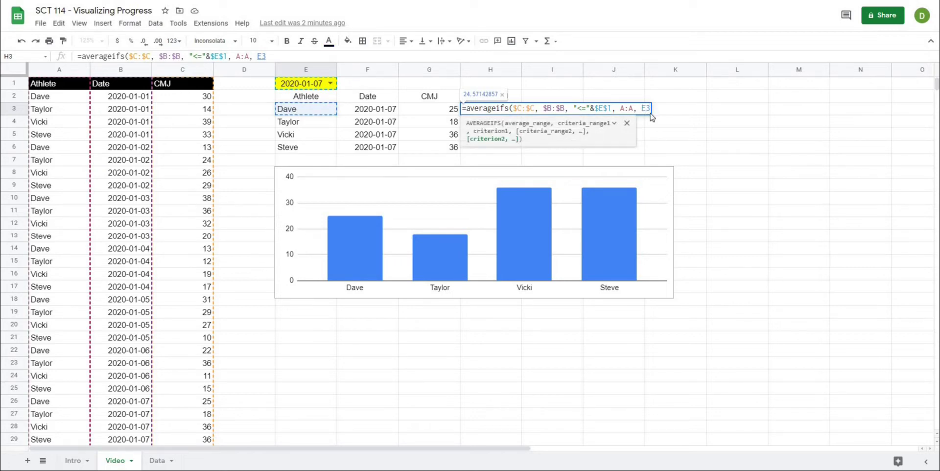
pyautogui.press('F4')
pyautogui.press('F4')
pyautogui.press('F4')
pyautogui.write(')')
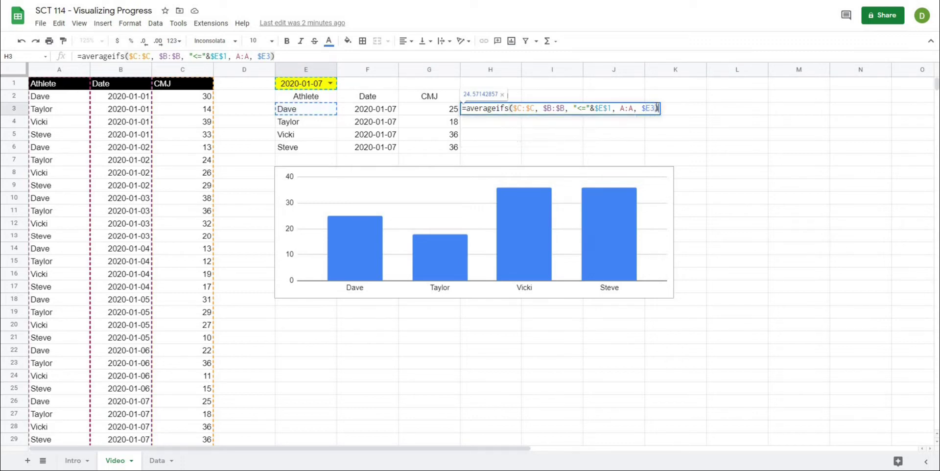
pyautogui.press('Return')
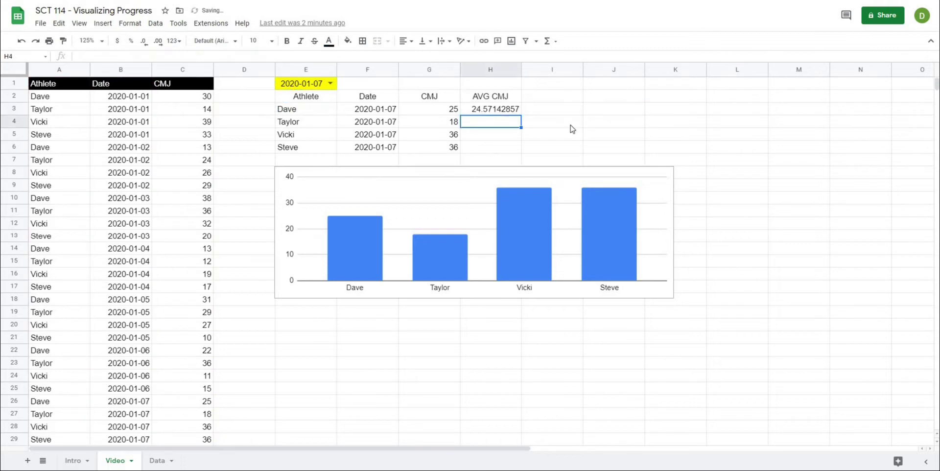
# Copy the H3 formula down to H6 and verify the H4 and H5 references
pyautogui.click(517, 114)
pyautogui.moveTo(519, 115); pyautogui.dragTo(527, 146)
pyautogui.click(518, 128)
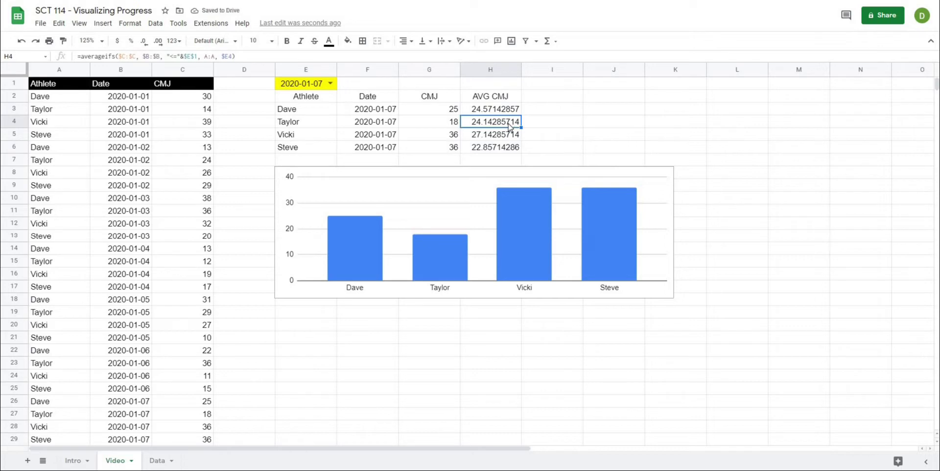
pyautogui.click(227, 55)
pyautogui.press('Return')
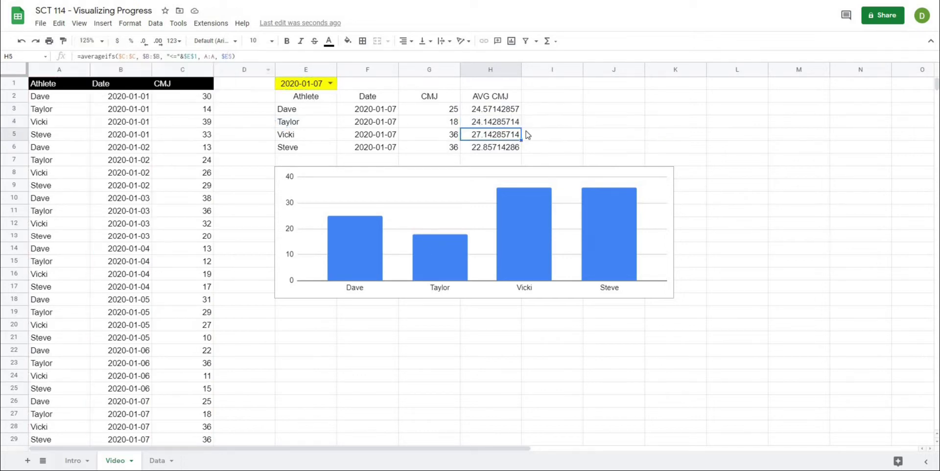
pyautogui.click(226, 56)
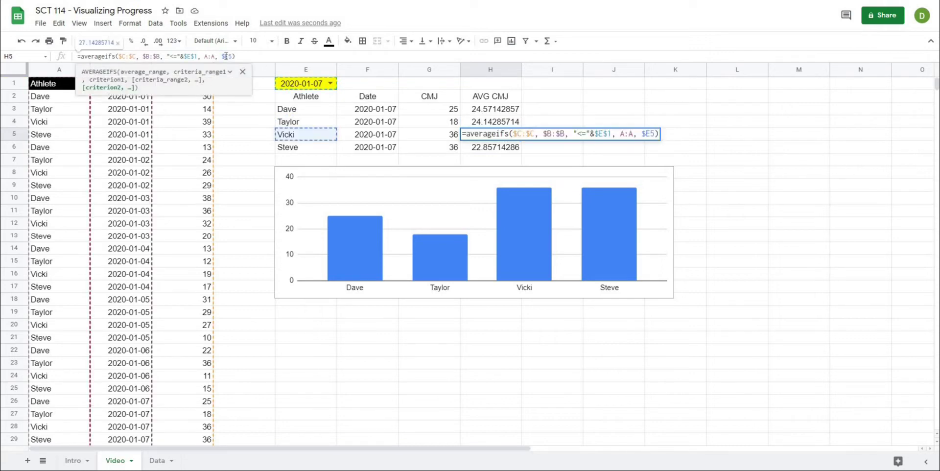
pyautogui.press('Return')
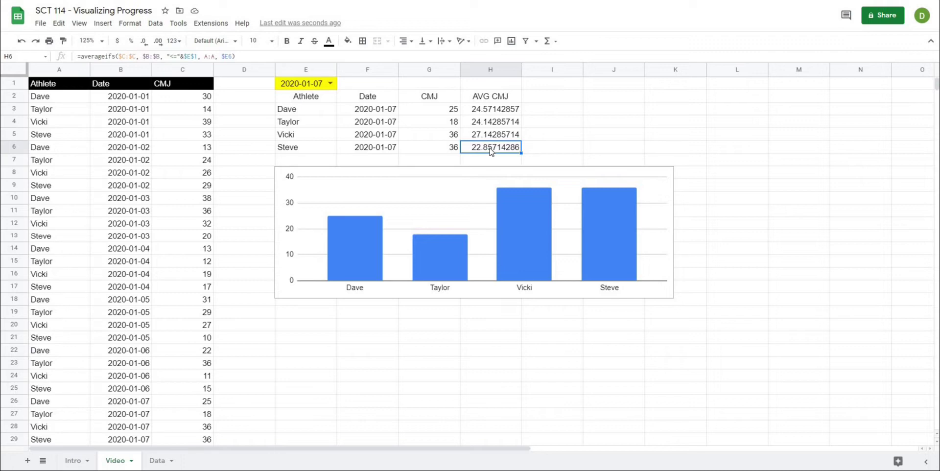
# Test the averages with E1 dates 2020-01-08 and 2020-01-10, then restore 2020-01-07
pyautogui.click(331, 84)
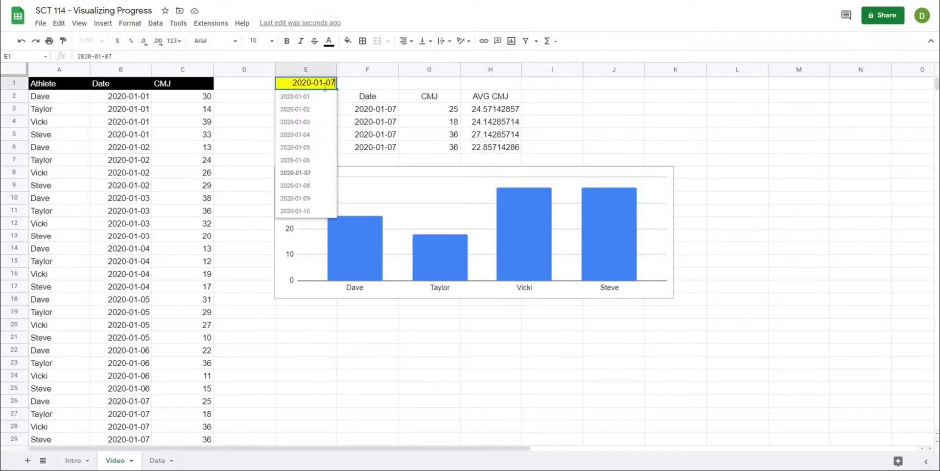
pyautogui.click(295, 193)
pyautogui.click(330, 83)
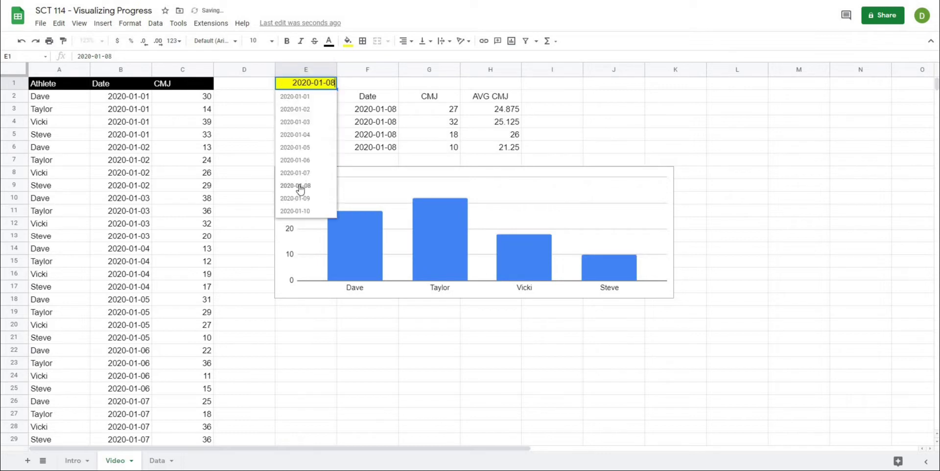
pyautogui.click(301, 211)
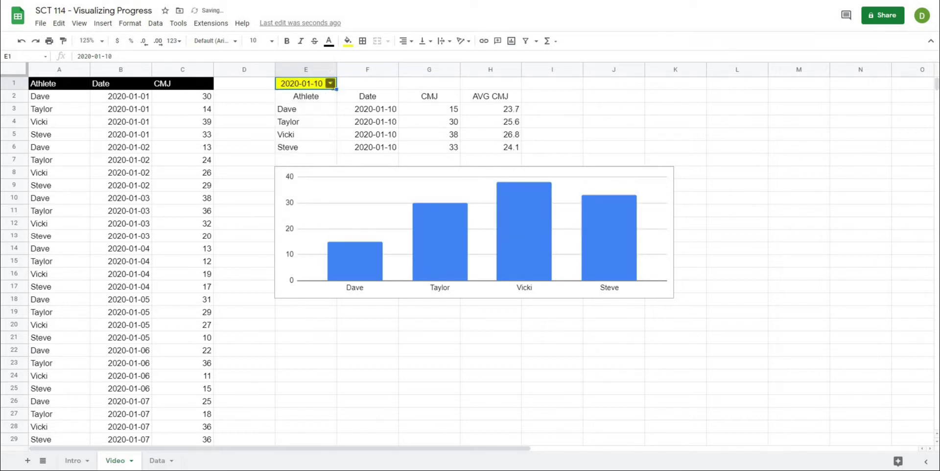
pyautogui.click(331, 82)
pyautogui.click(294, 172)
pyautogui.click(578, 124)
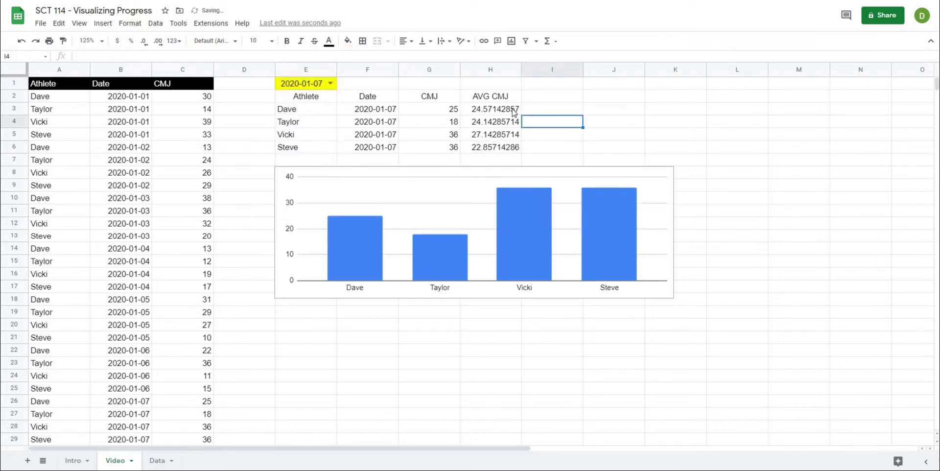
# Add the AVG CMJ cells H2:H6 as a second chart series
pyautogui.click(449, 175)
pyautogui.doubleClick(450, 175)
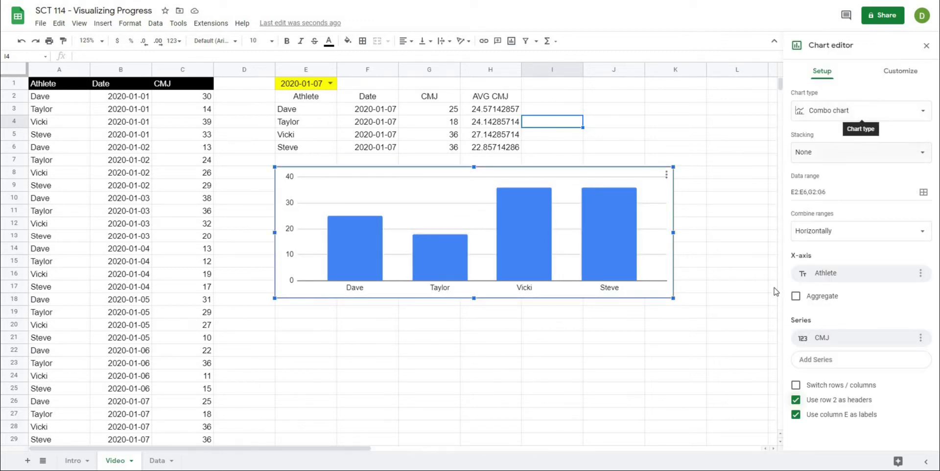
pyautogui.click(810, 362)
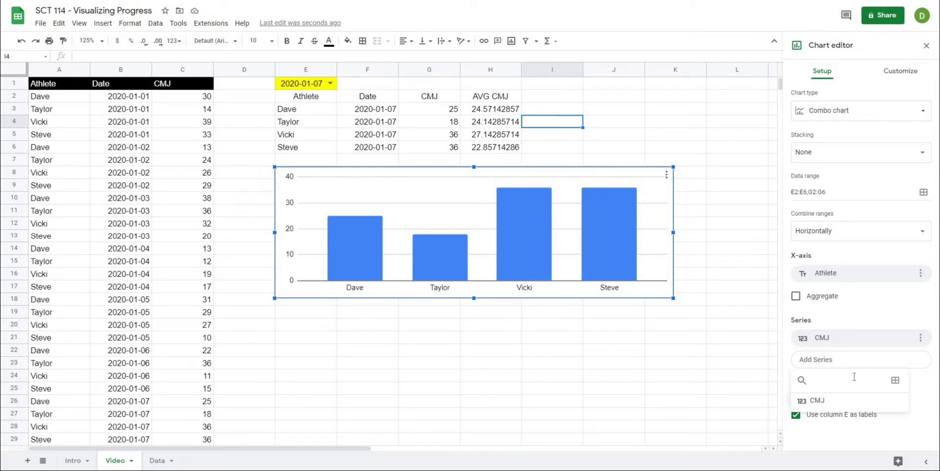
pyautogui.click(894, 384)
pyautogui.moveTo(507, 98); pyautogui.dragTo(512, 150)
pyautogui.click(529, 260)
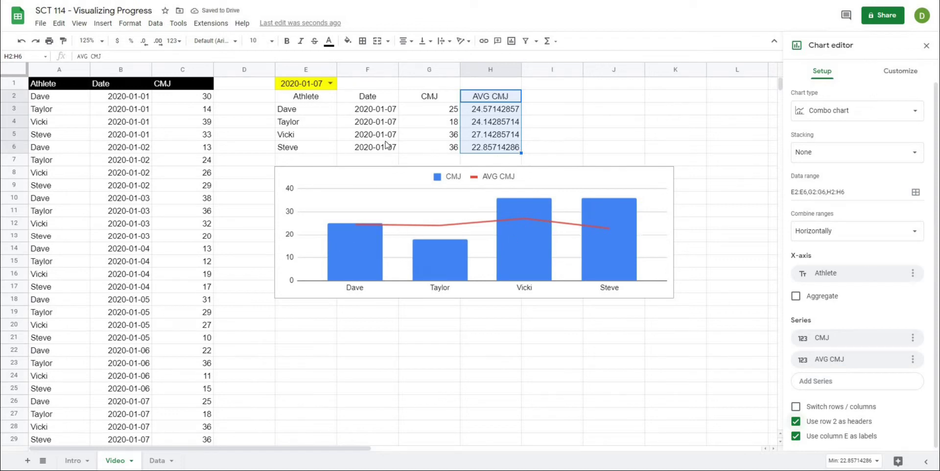
pyautogui.click(900, 76)
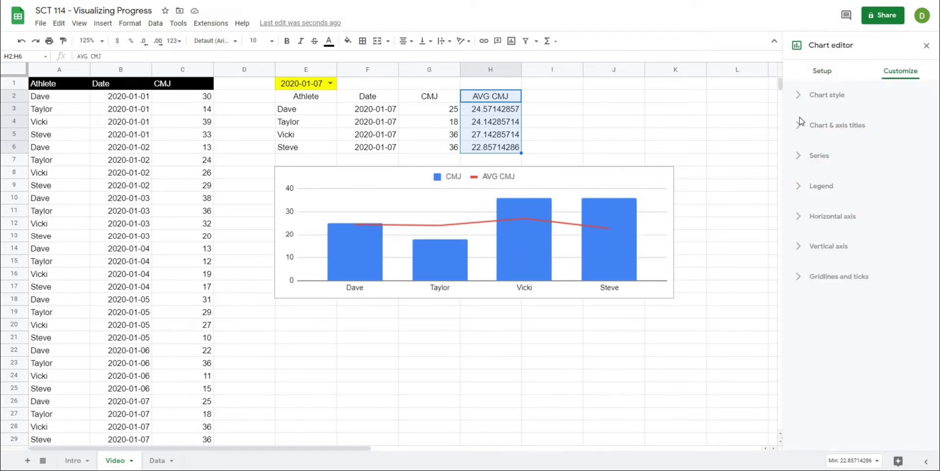
# Give the AVG CMJ series 7px points and 0px line thickness so only red dots remain
pyautogui.click(807, 162)
pyautogui.click(810, 184)
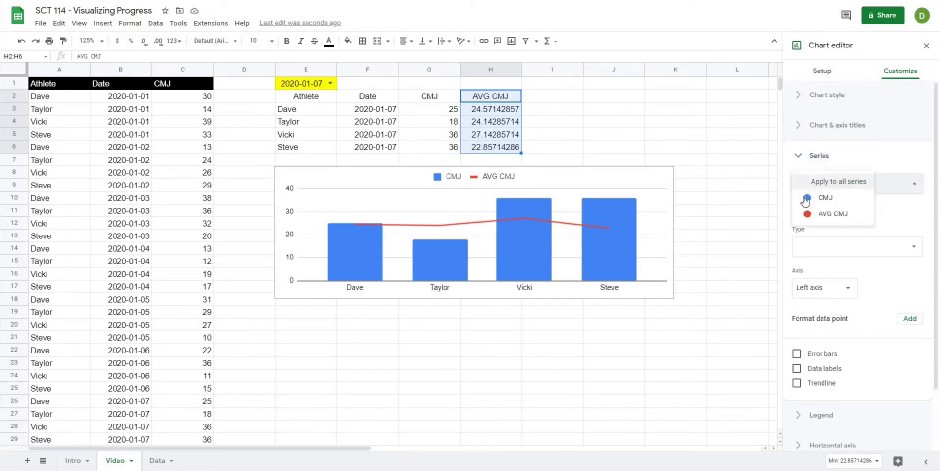
pyautogui.click(815, 214)
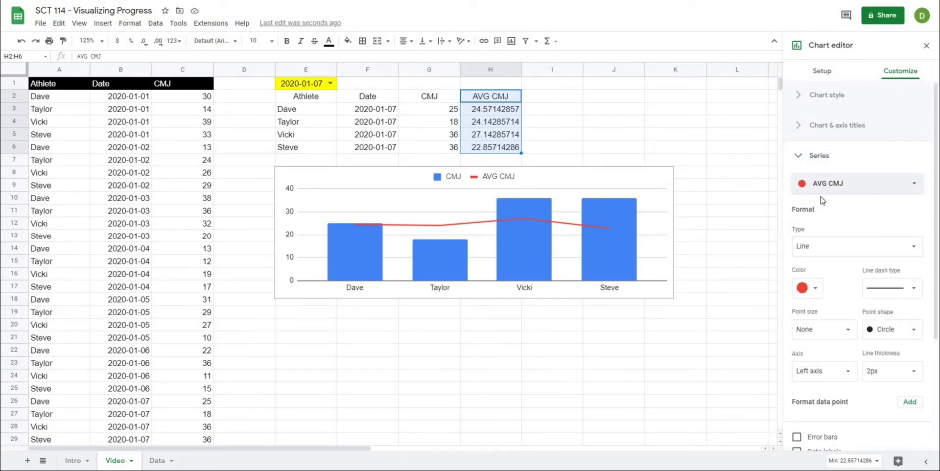
pyautogui.click(808, 328)
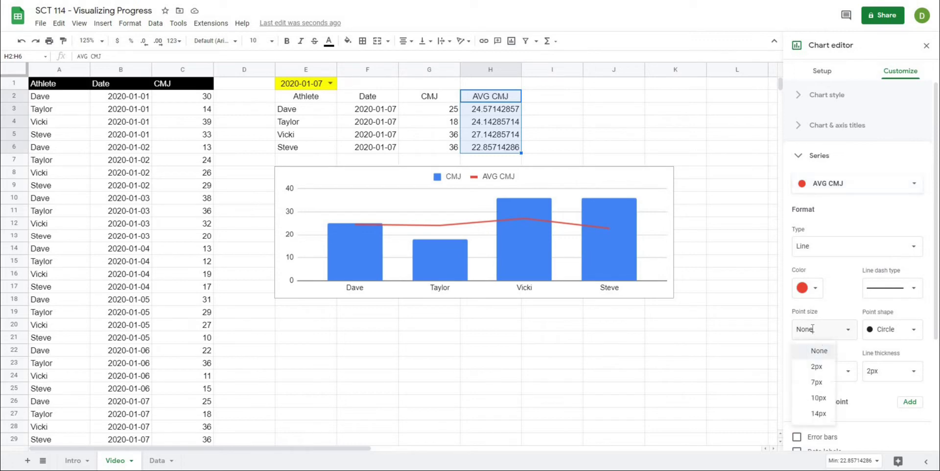
pyautogui.click(821, 368)
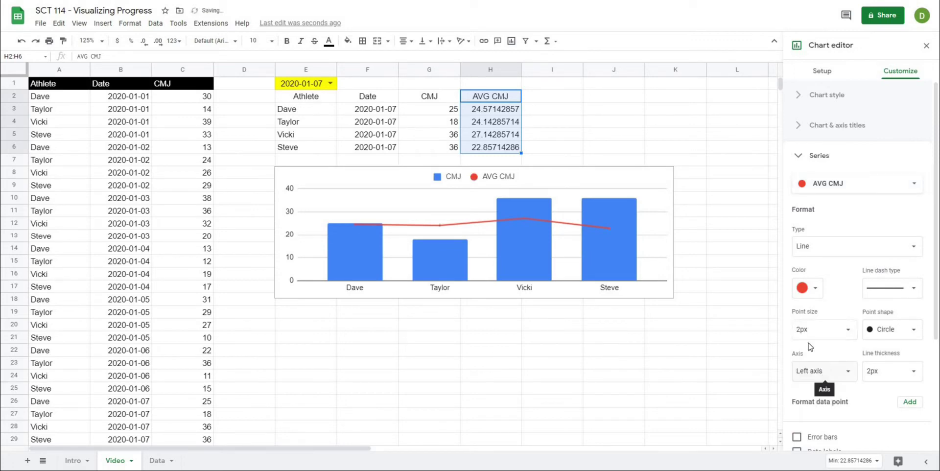
pyautogui.click(833, 335)
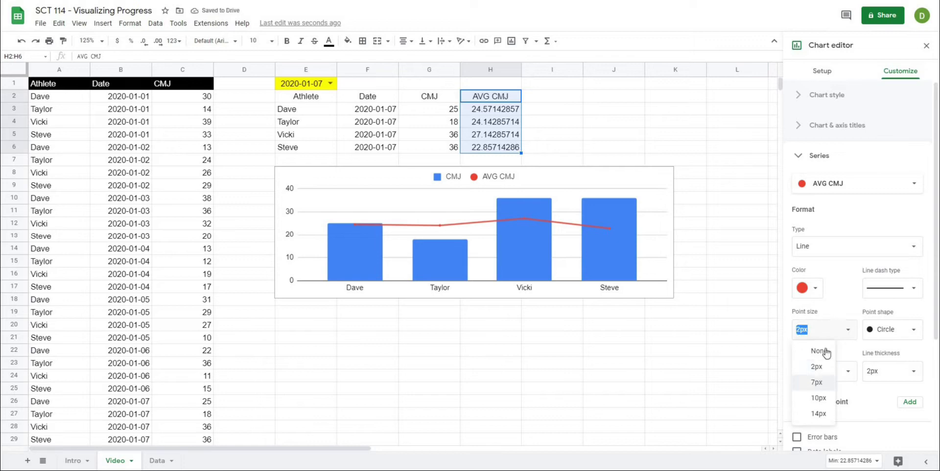
pyautogui.click(817, 381)
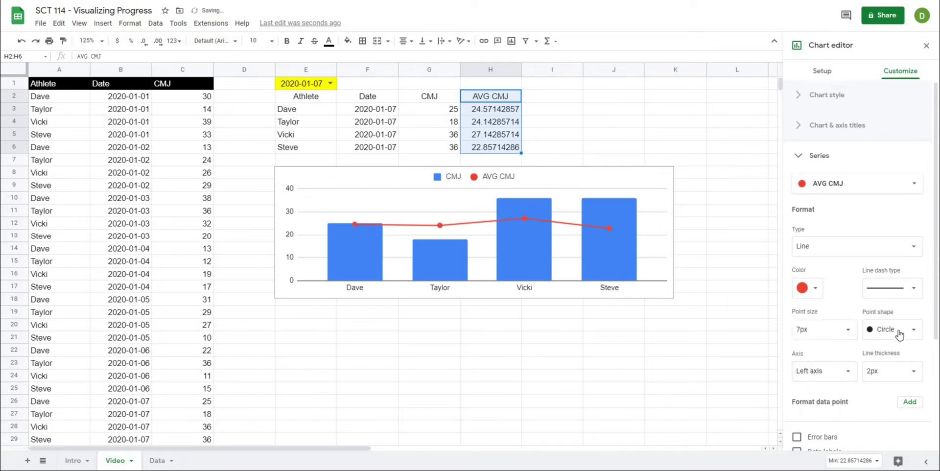
pyautogui.click(873, 370)
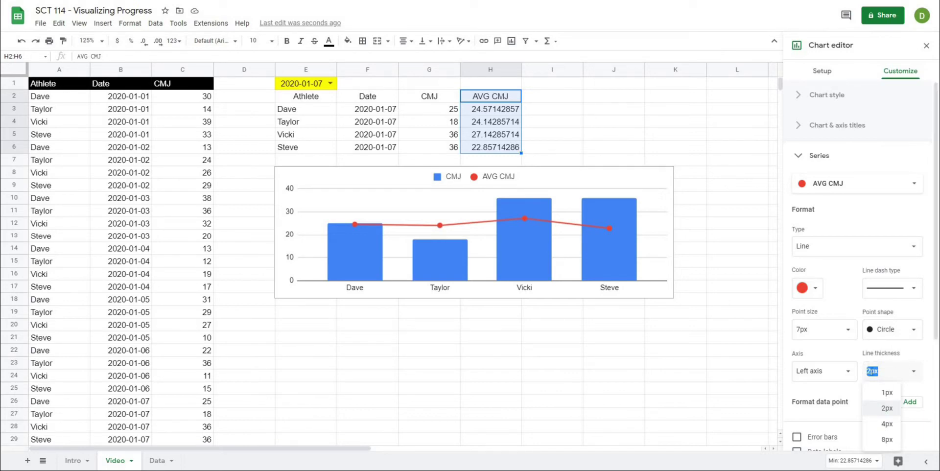
pyautogui.write('0')
pyautogui.press('Return')
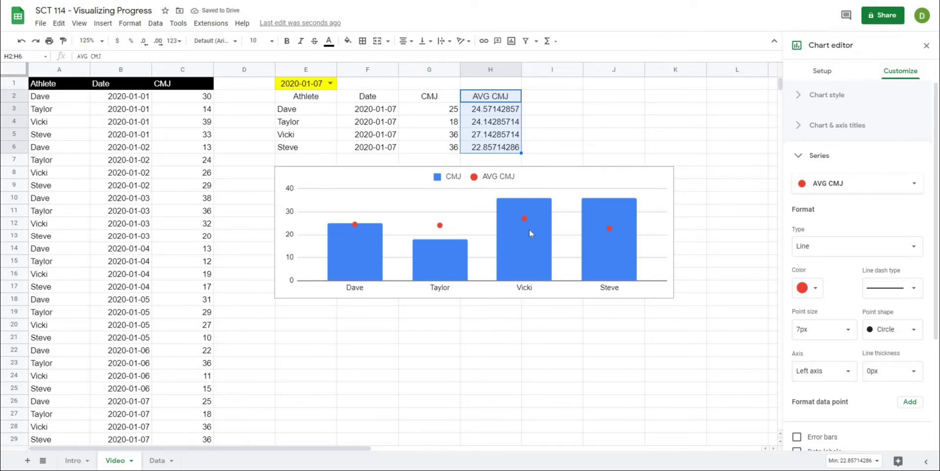
pyautogui.click(459, 325)
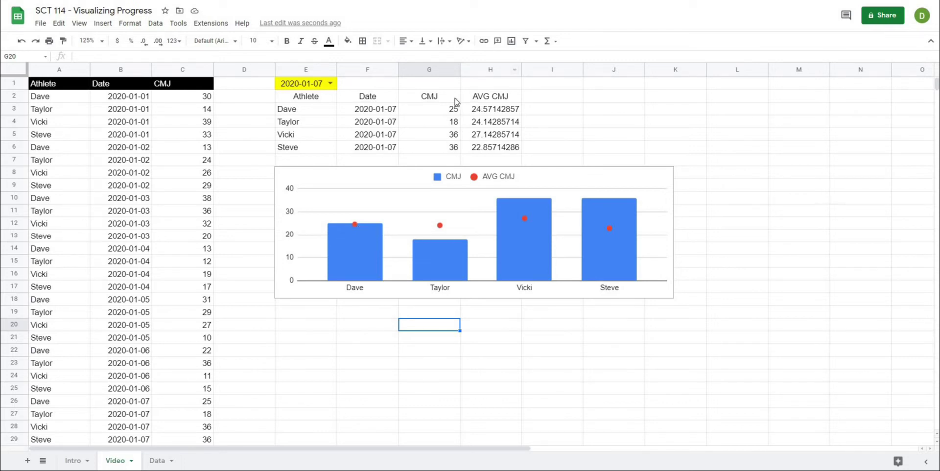
# Try E1 filter dates 2020-01-03 and 2020-01-09, then settle on 2020-01-07
pyautogui.click(331, 83)
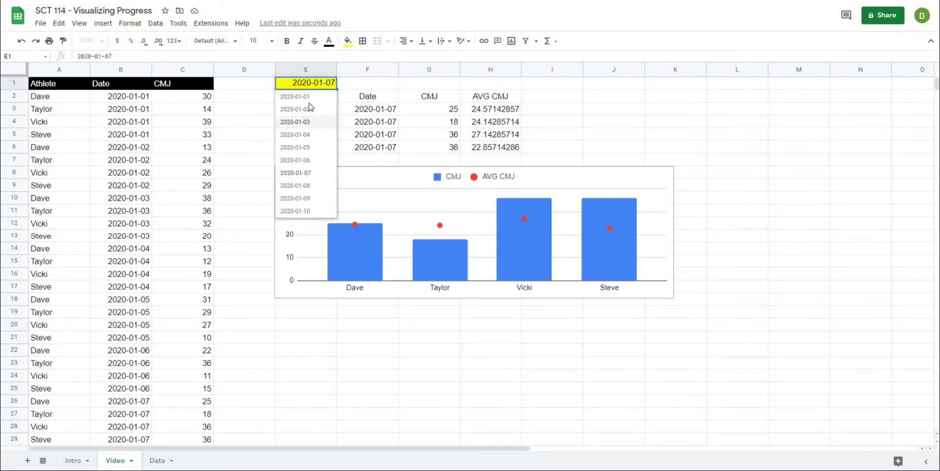
pyautogui.click(306, 122)
pyautogui.click(331, 83)
pyautogui.click(309, 199)
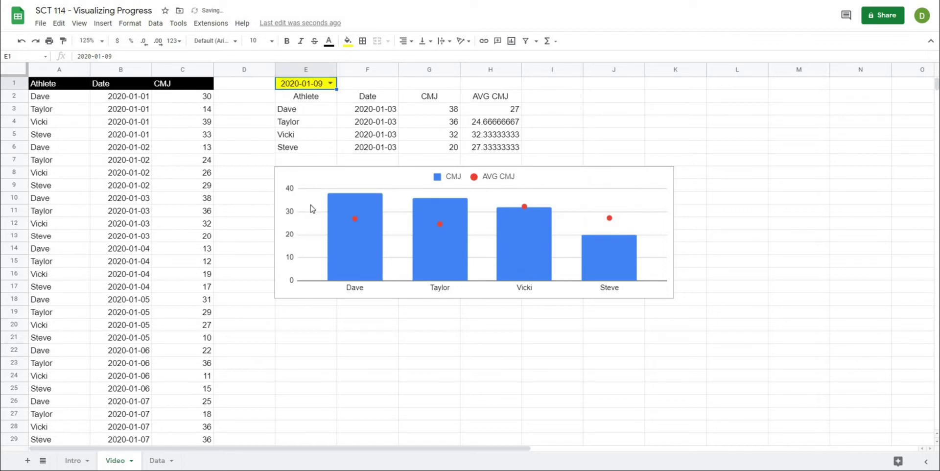
pyautogui.click(329, 84)
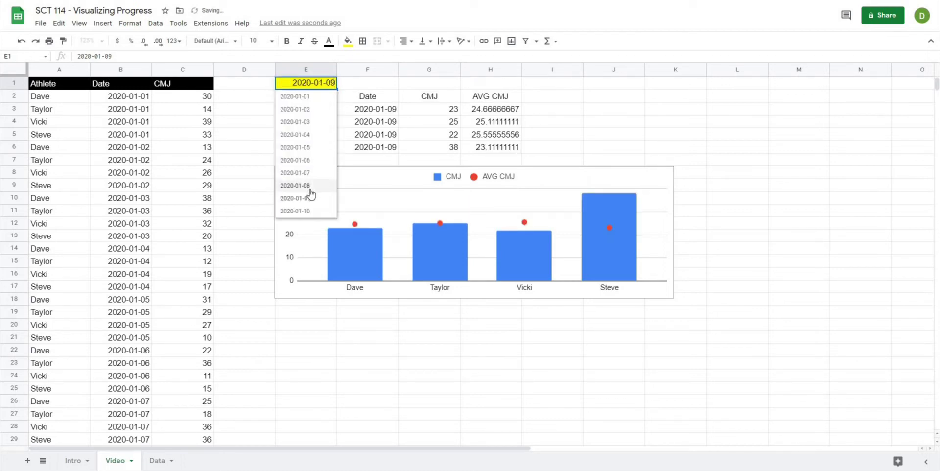
pyautogui.click(311, 172)
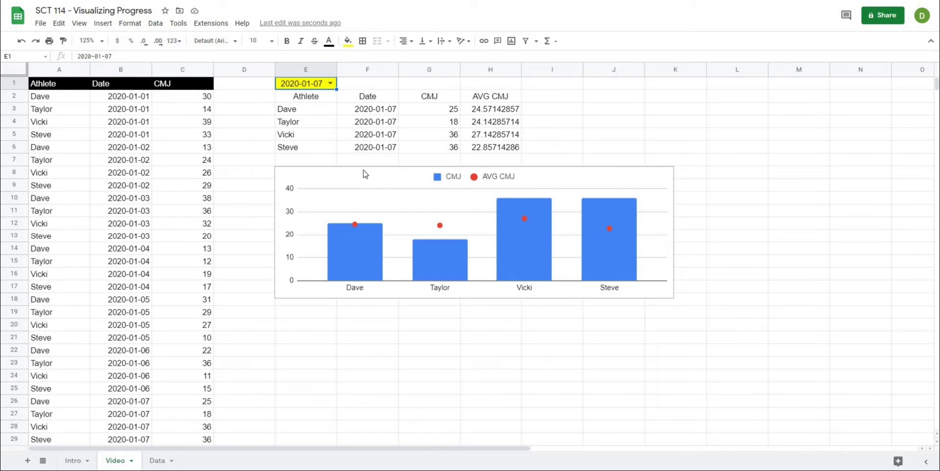
# Drag the bar chart's bottom edge upward to make it slightly shorter
pyautogui.click(322, 314)
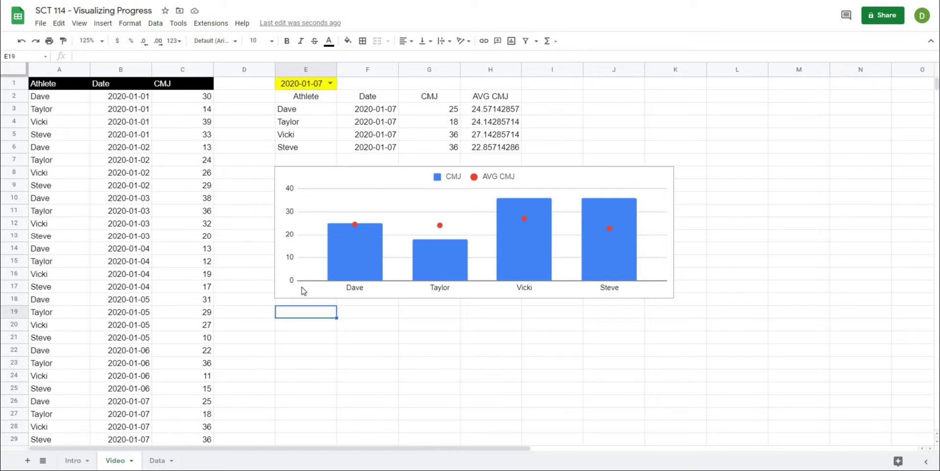
pyautogui.click(467, 301)
pyautogui.click(473, 296)
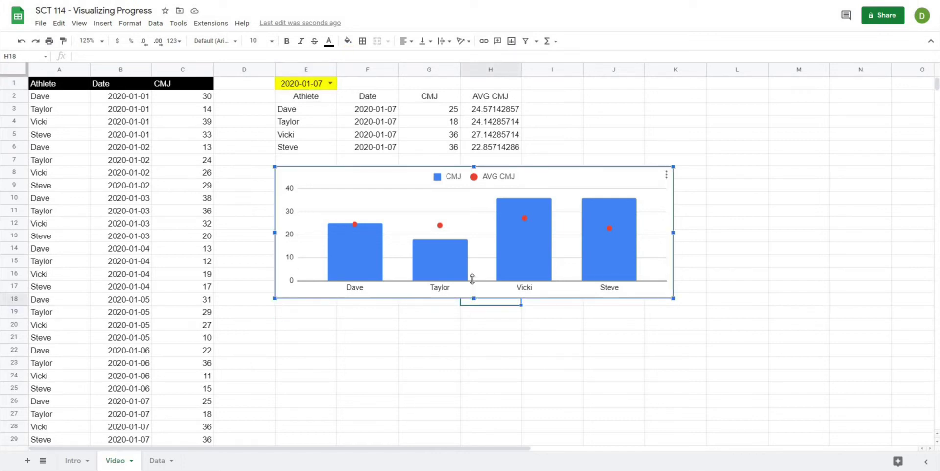
pyautogui.moveTo(472, 278); pyautogui.dragTo(472, 280)
pyautogui.click(467, 309)
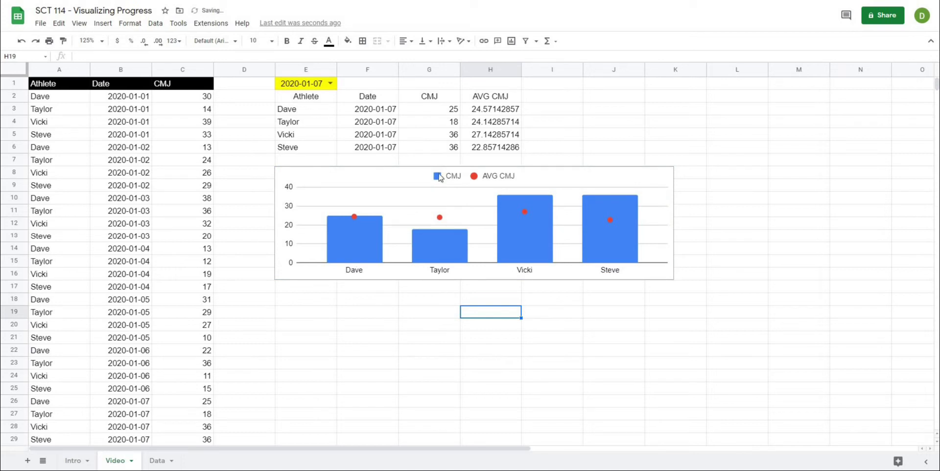
pyautogui.click(540, 103)
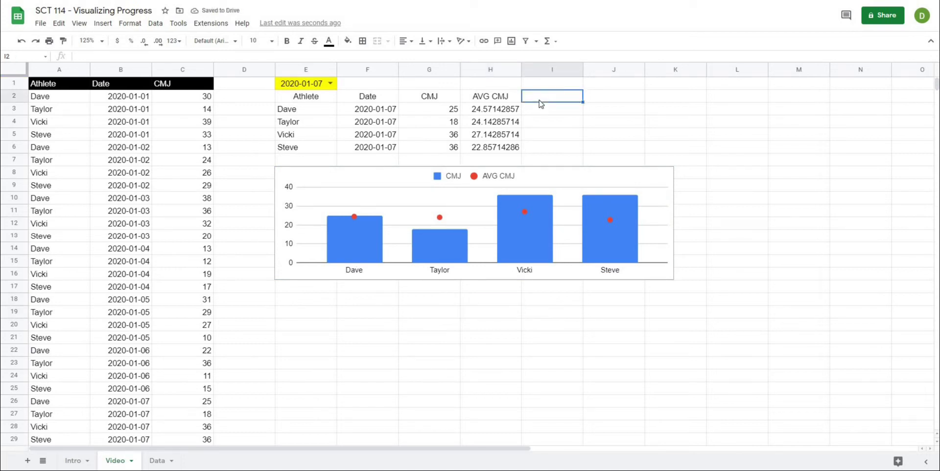
# Enter the header 'z-score' in I2
pyautogui.write('z-score')
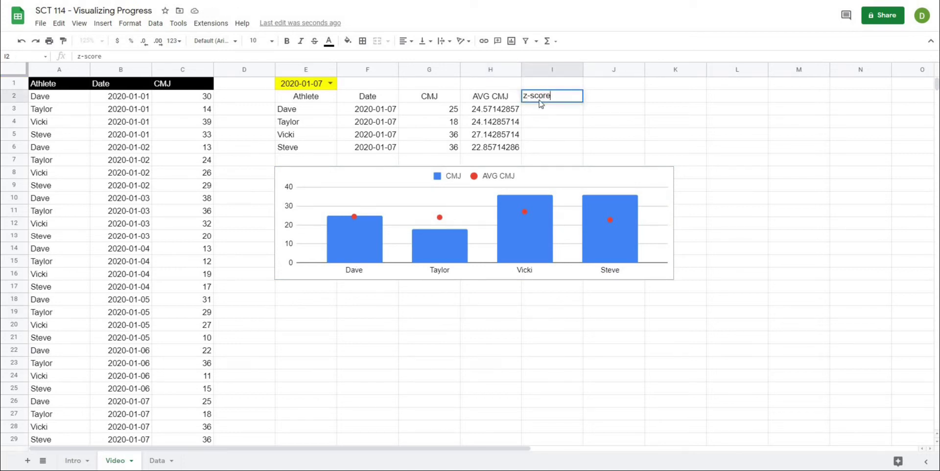
pyautogui.press('Return')
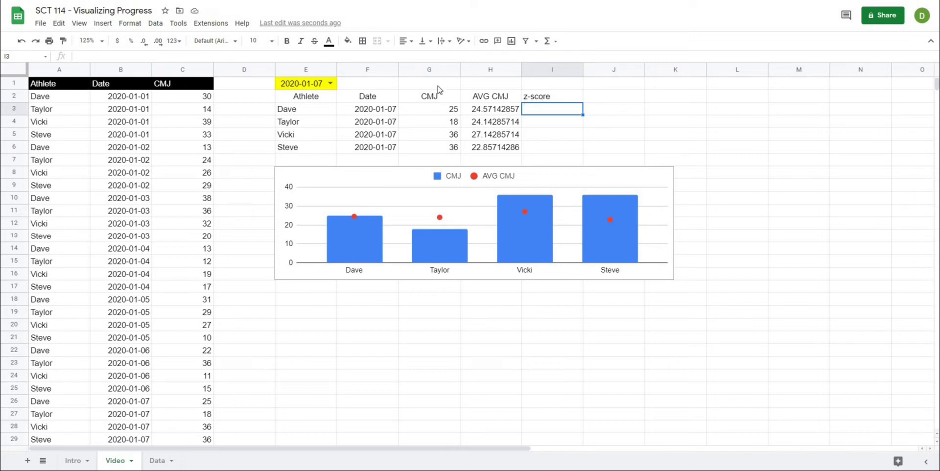
pyautogui.click(237, 57)
# Begin I3's =STANDARDIZE( formula with the CMJ in $G3 and the average in H3
pyautogui.write('=stander')
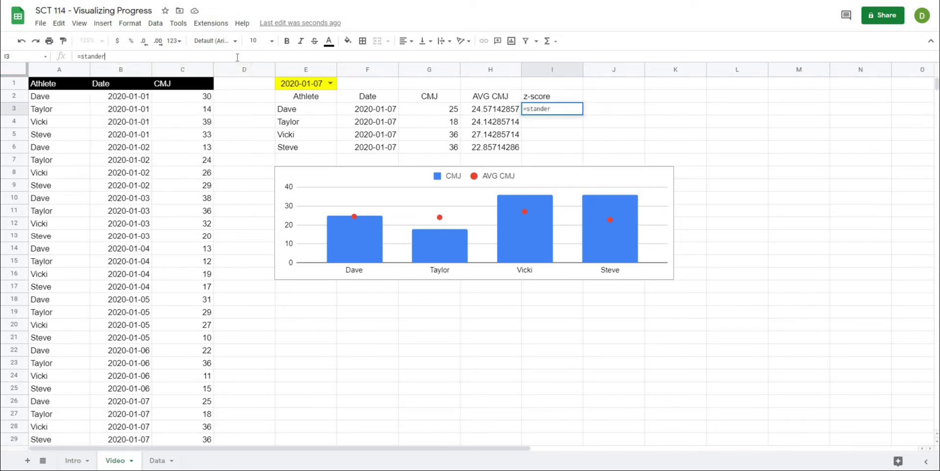
pyautogui.press('BackSpace')
pyautogui.press('BackSpace')
pyautogui.write('ardize(')
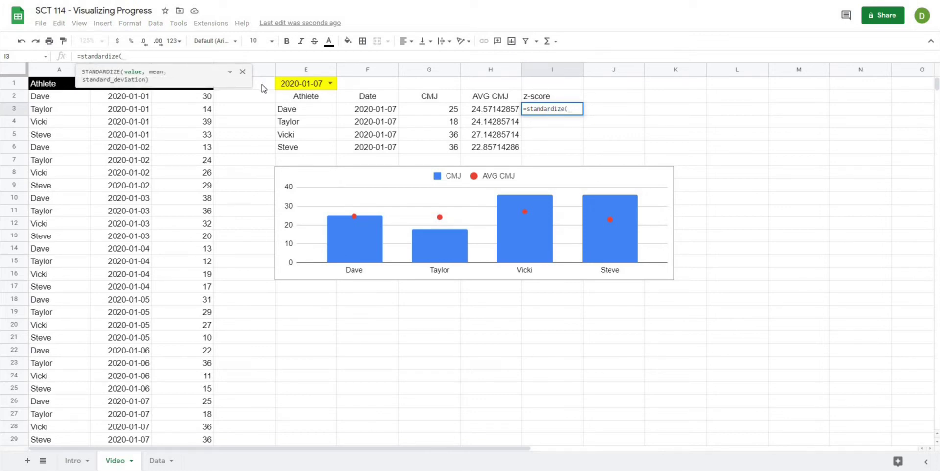
pyautogui.click(426, 111)
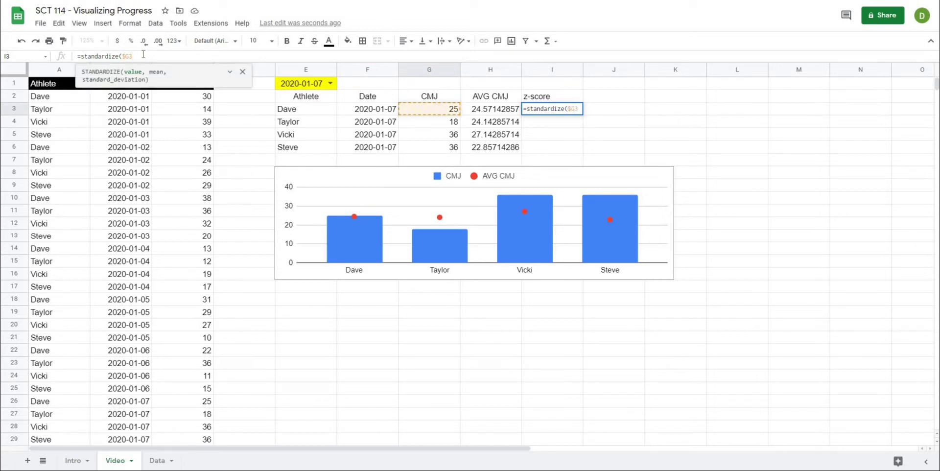
pyautogui.write(',')
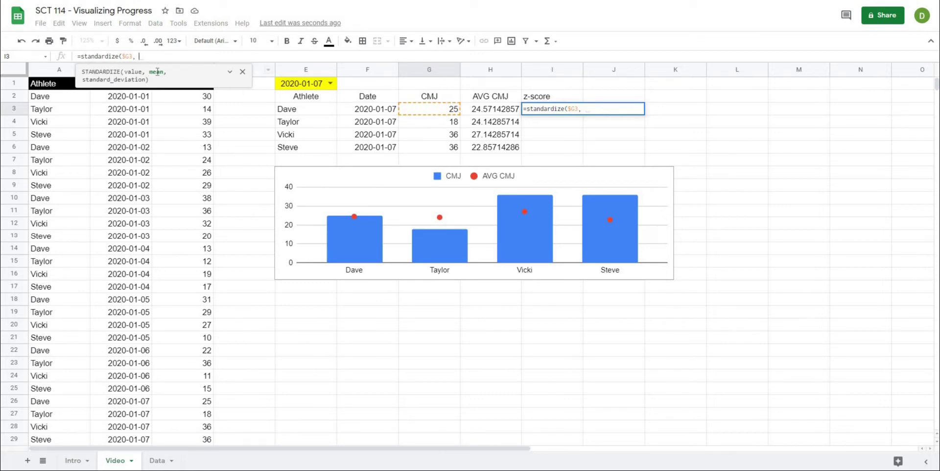
pyautogui.click(478, 113)
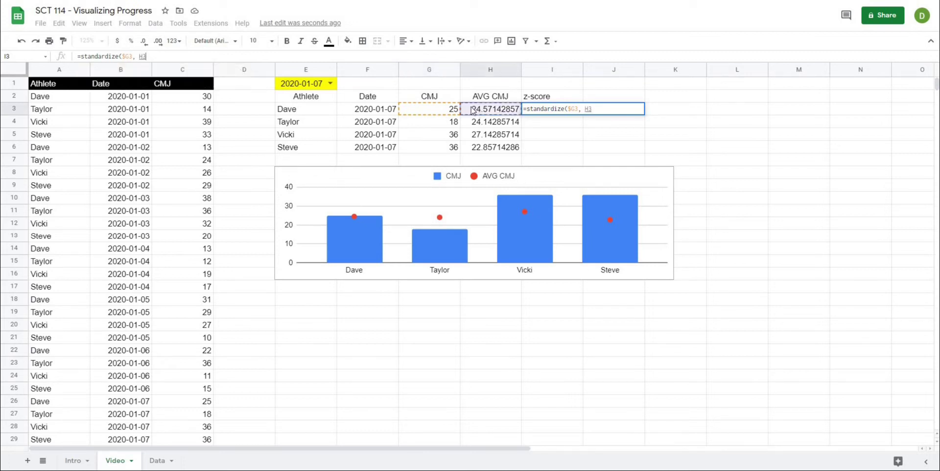
pyautogui.click(139, 56)
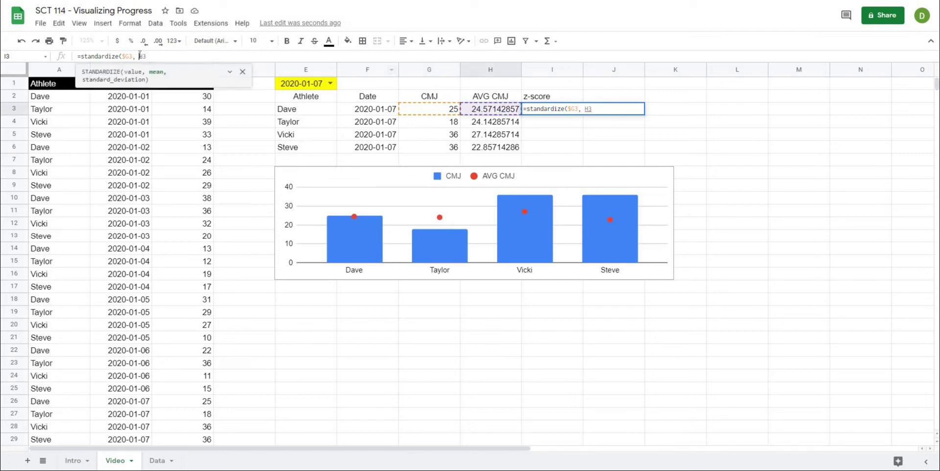
pyautogui.write('$G3,')
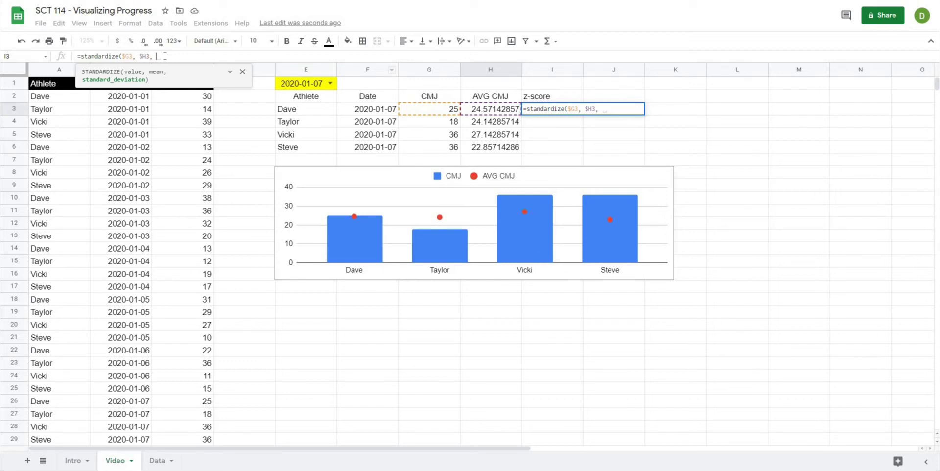
# Add STDEV(FILTER( over the CMJ column C:C as the third argument
pyautogui.write('std')
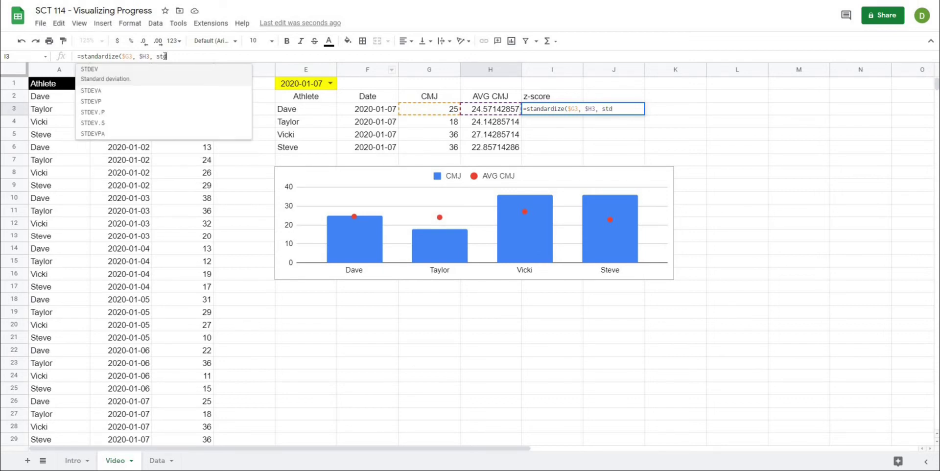
pyautogui.write('ev(')
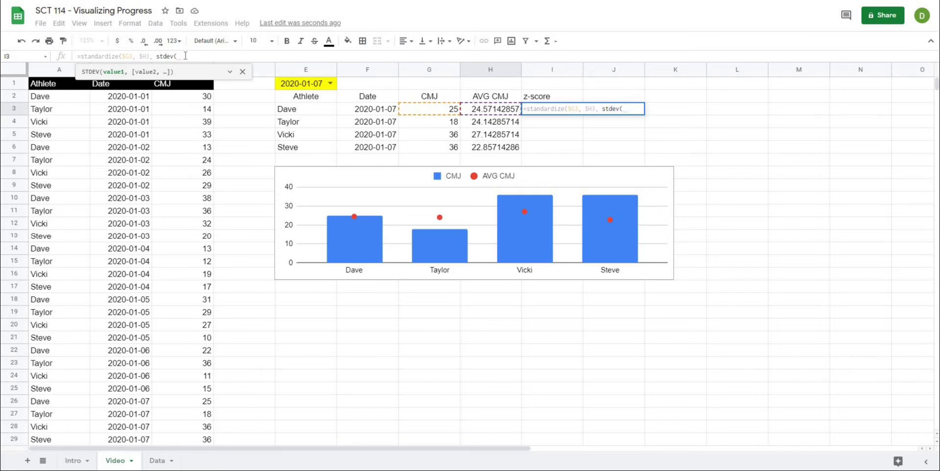
pyautogui.write('filter')
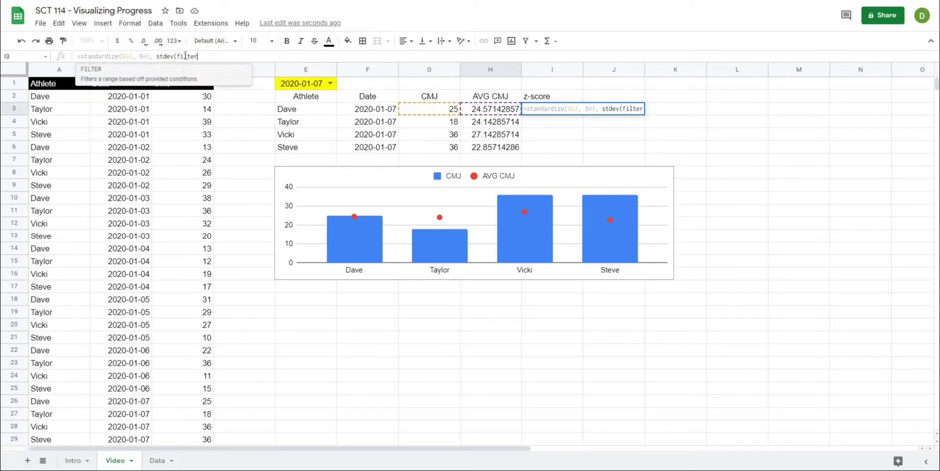
pyautogui.write('(')
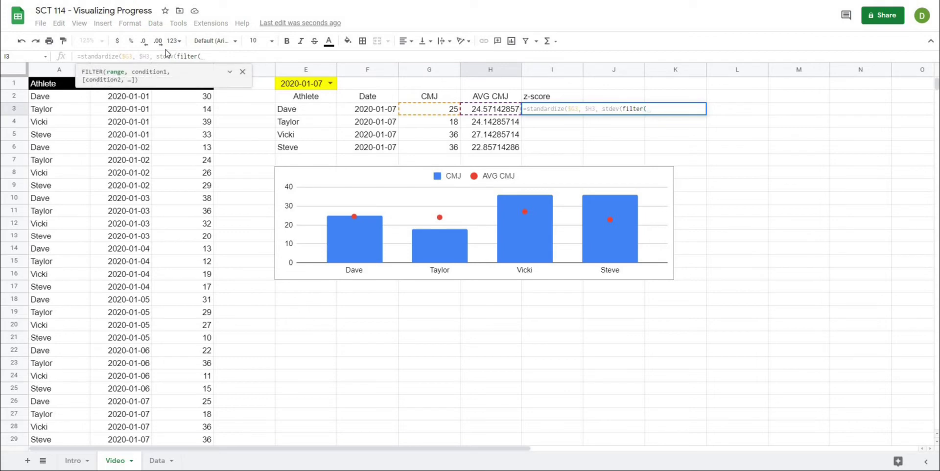
pyautogui.click(243, 72)
pyautogui.click(208, 69)
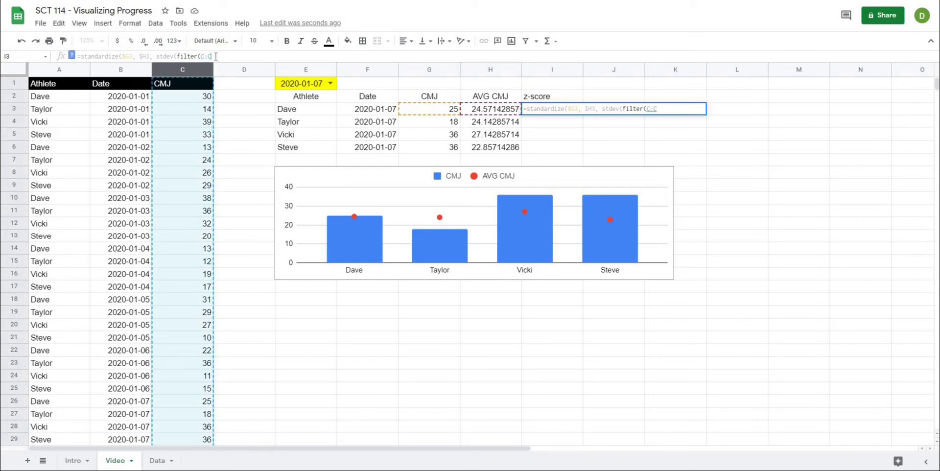
pyautogui.write(',')
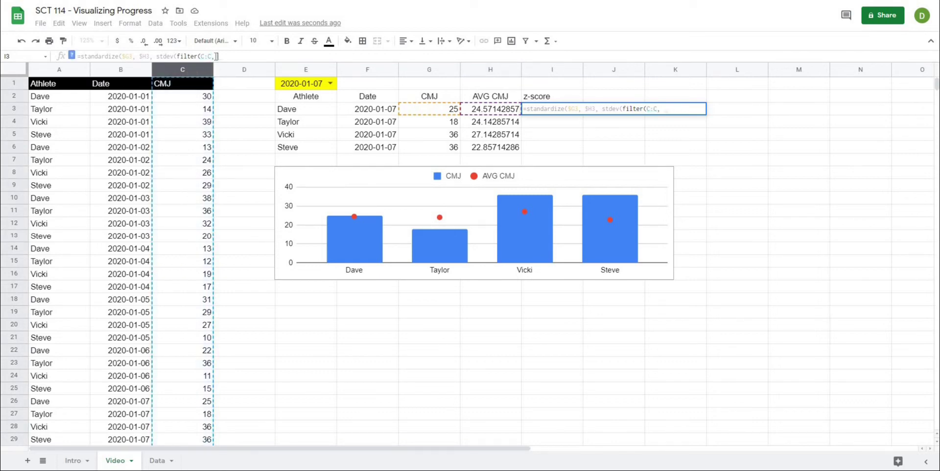
# Add filter conditions A:A = E3 and dates in B:B up to E1, closing the brackets
pyautogui.click(59, 71)
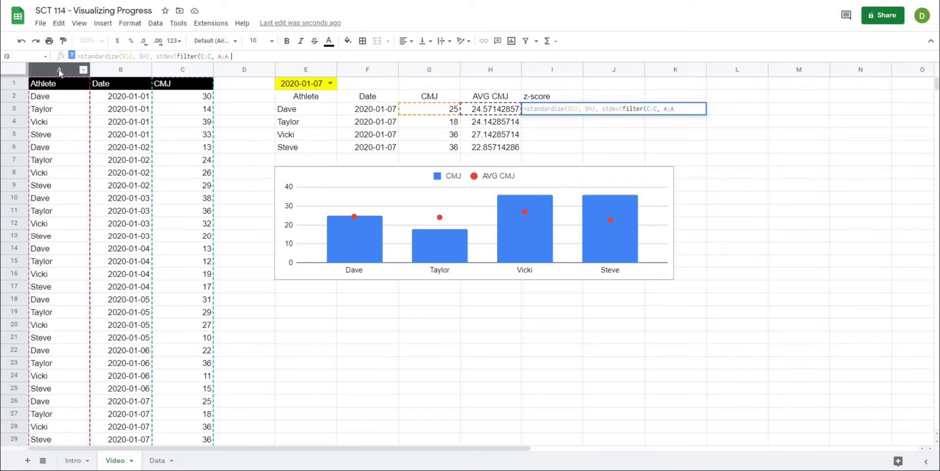
pyautogui.write('=')
pyautogui.click(298, 111)
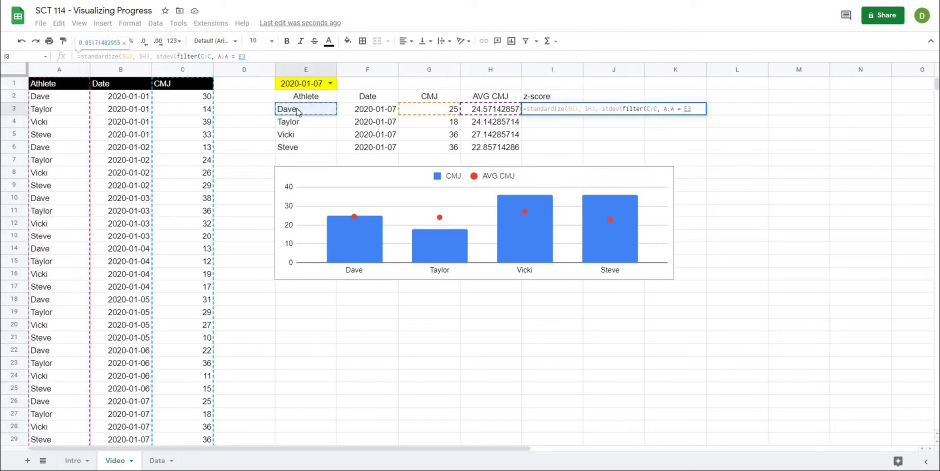
pyautogui.write(',')
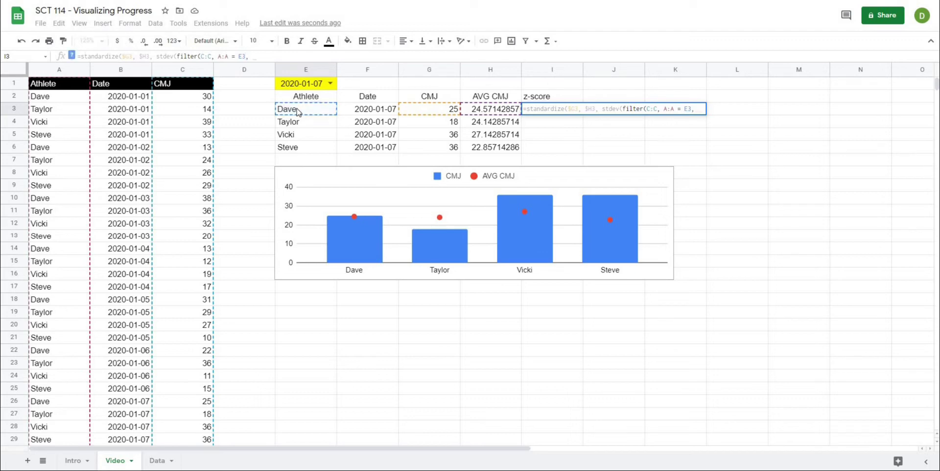
pyautogui.click(121, 70)
pyautogui.write('<=')
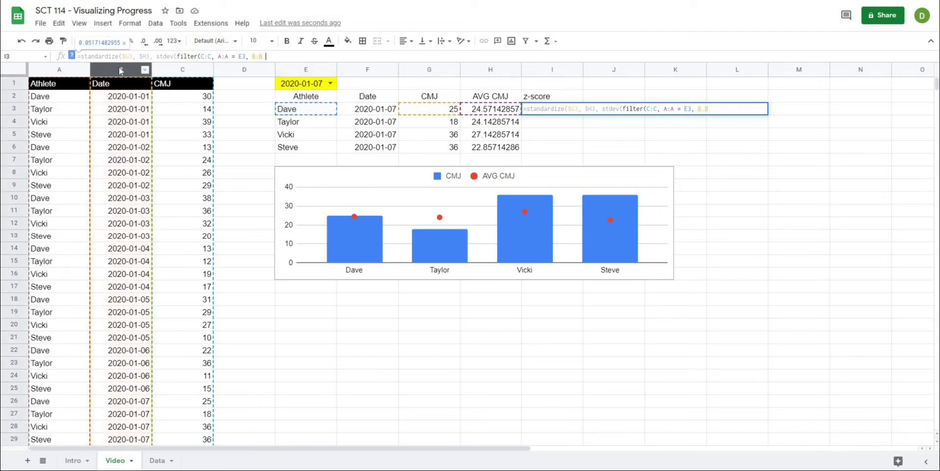
pyautogui.click(294, 86)
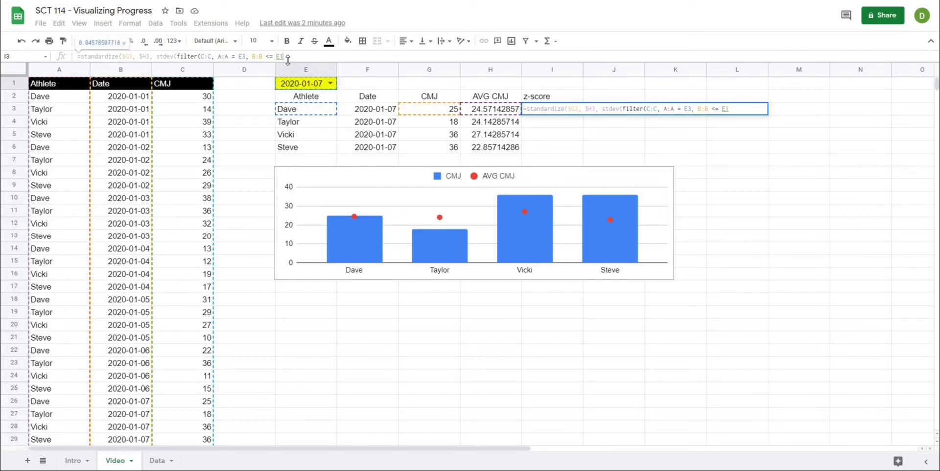
pyautogui.write('))')
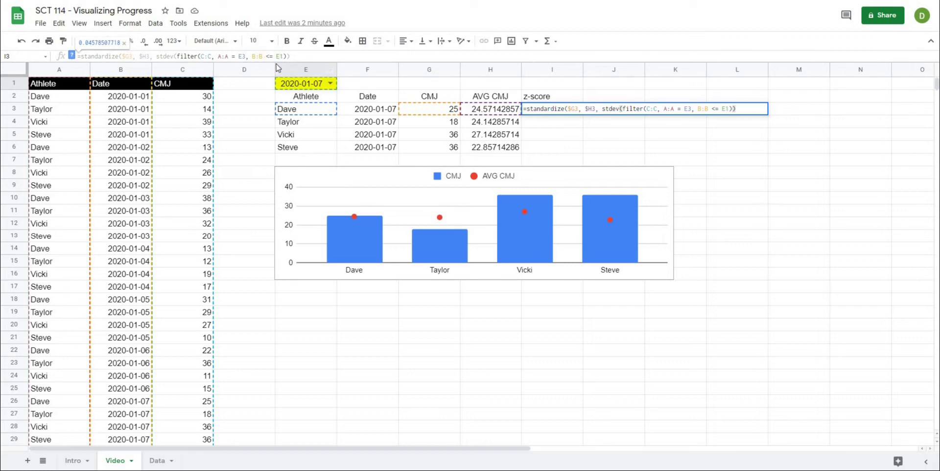
# Lock the formula references as $B:$B, $E$1, $A:$A, $E3 and $C:$C
pyautogui.moveTo(290, 56); pyautogui.dragTo(251, 56)
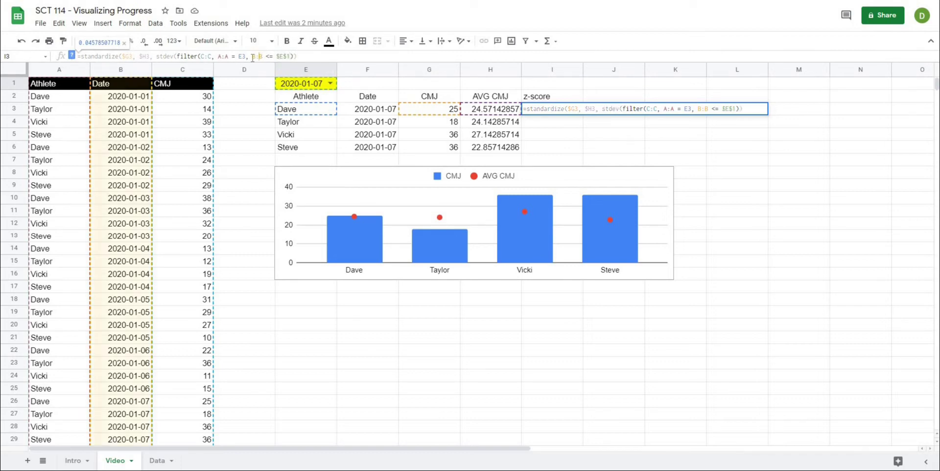
pyautogui.press('F4')
pyautogui.click(220, 56)
pyautogui.press('F4')
pyautogui.click(246, 56)
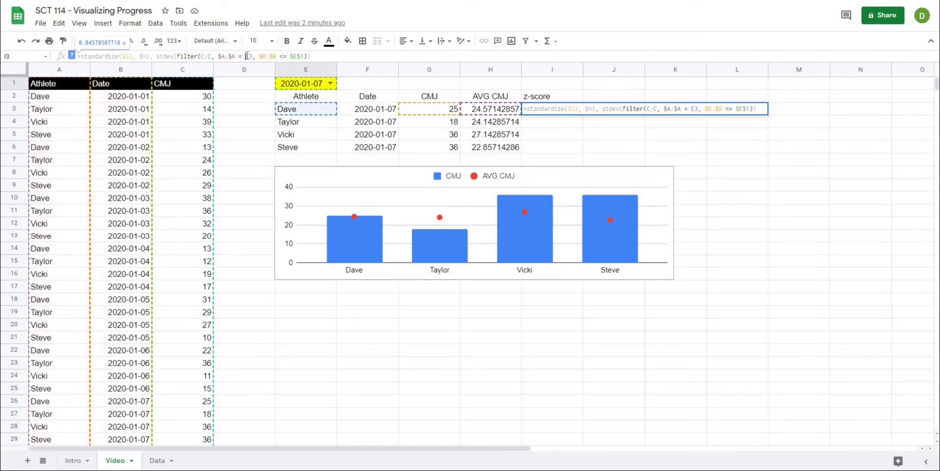
pyautogui.write('$')
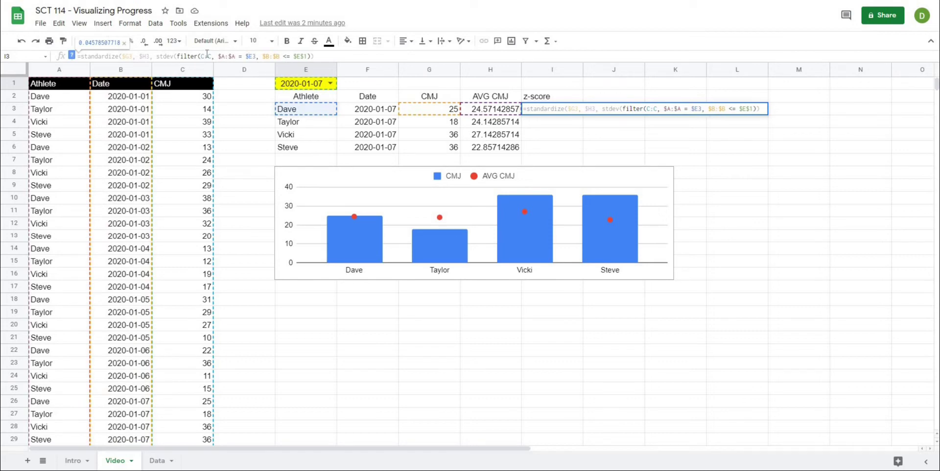
pyautogui.click(207, 56)
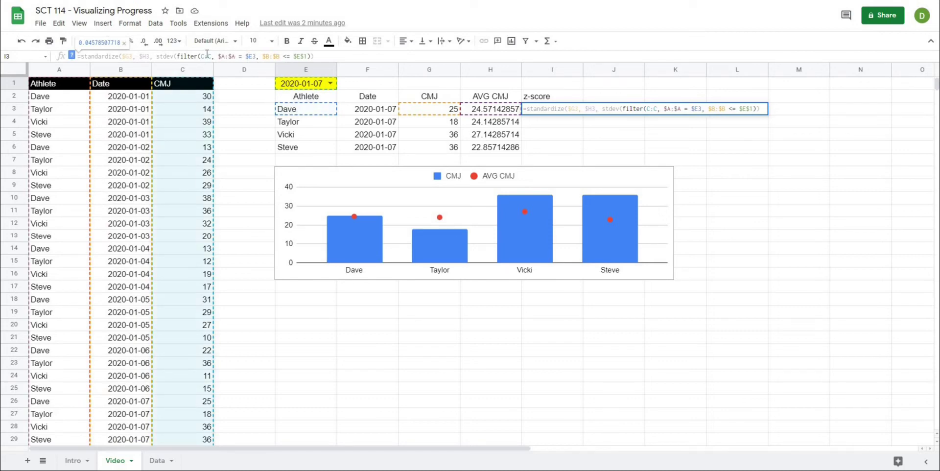
pyautogui.press('F4')
# Review the $C:$C, athlete-match and date-condition parts of the formula by previewing their results
pyautogui.click(228, 54)
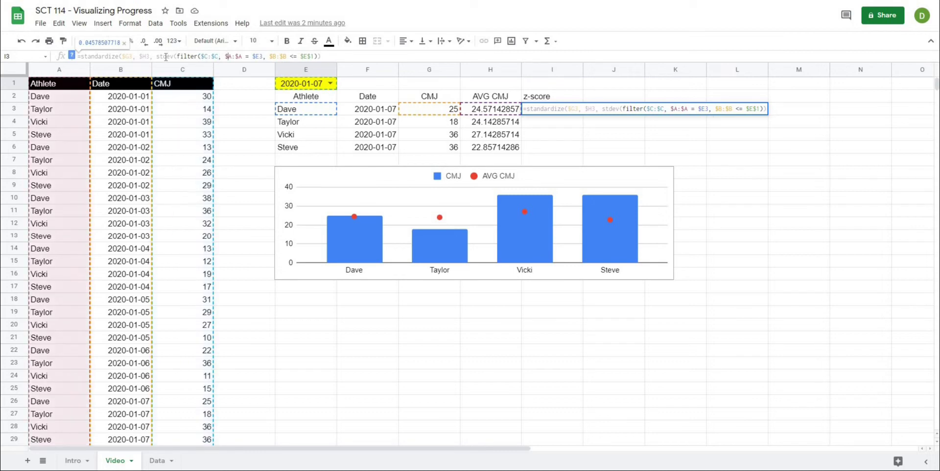
pyautogui.click(163, 55)
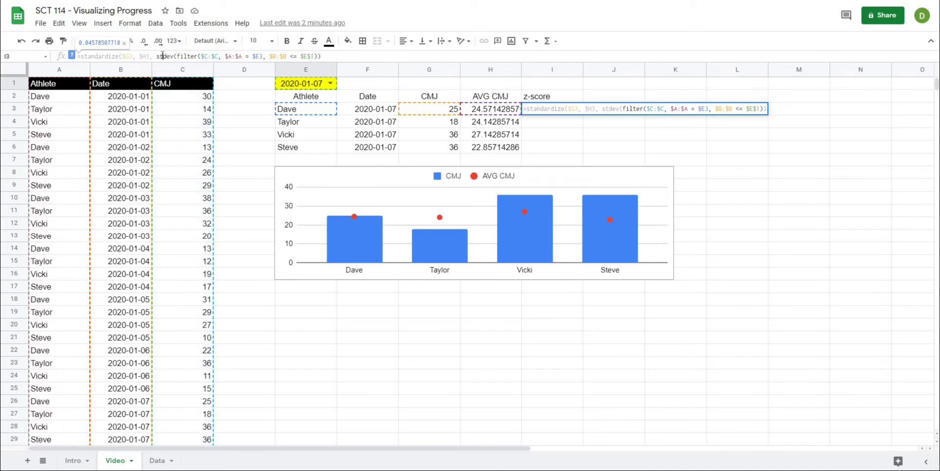
pyautogui.click(179, 55)
pyautogui.moveTo(177, 55); pyautogui.dragTo(199, 57)
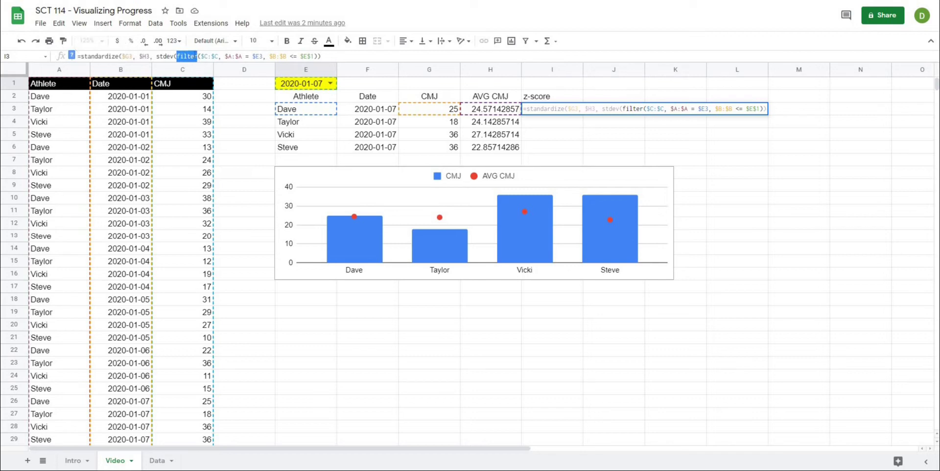
pyautogui.click(198, 56)
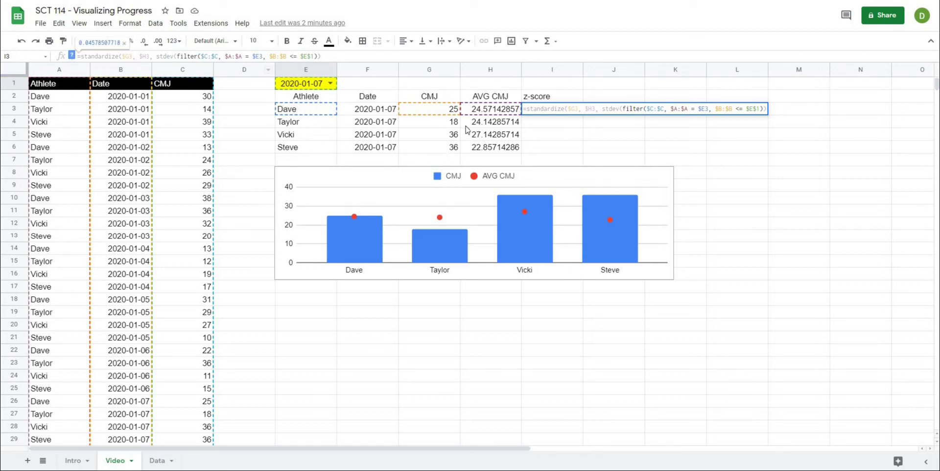
pyautogui.click(203, 56)
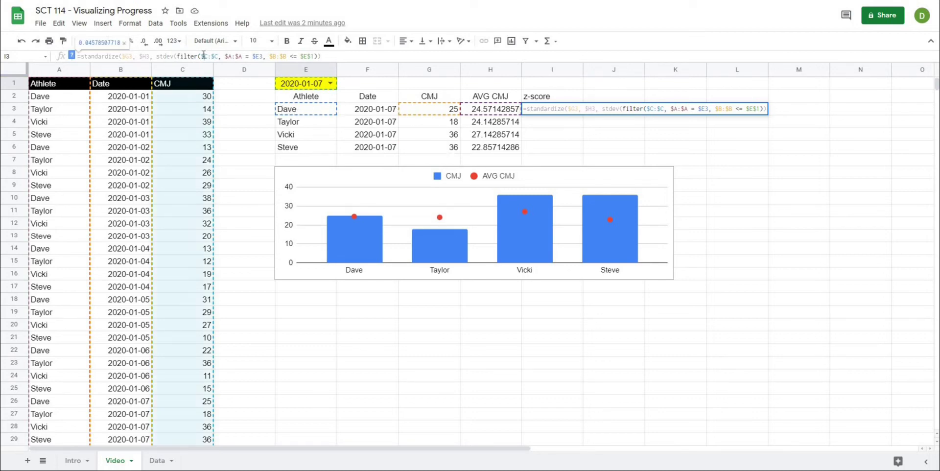
pyautogui.keyDown('shift'); pyautogui.click(220, 56); pyautogui.keyUp('shift')
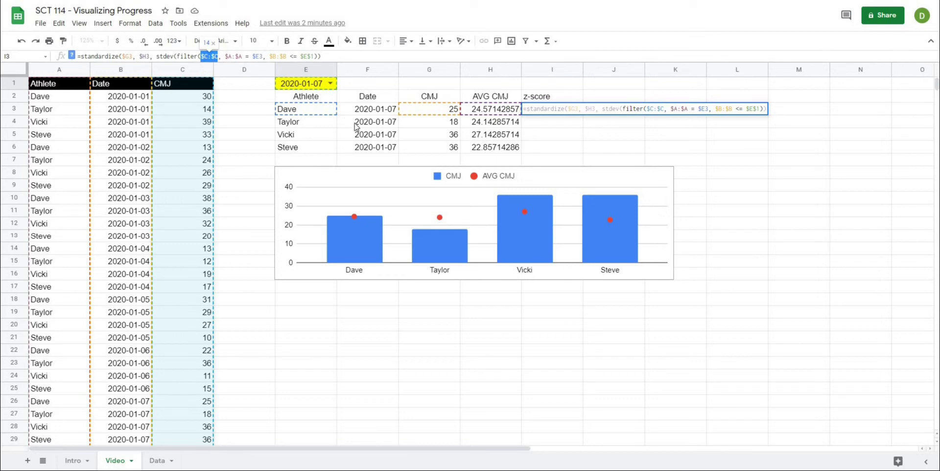
pyautogui.click(228, 56)
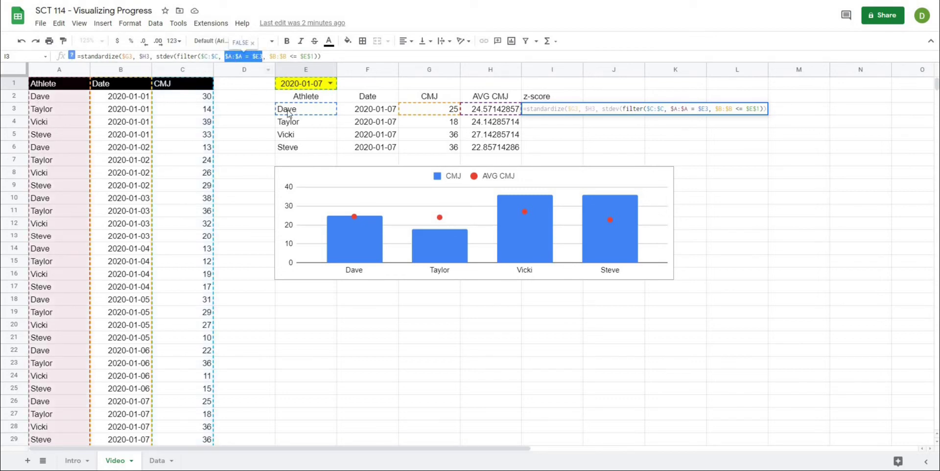
pyautogui.moveTo(269, 57); pyautogui.dragTo(315, 57)
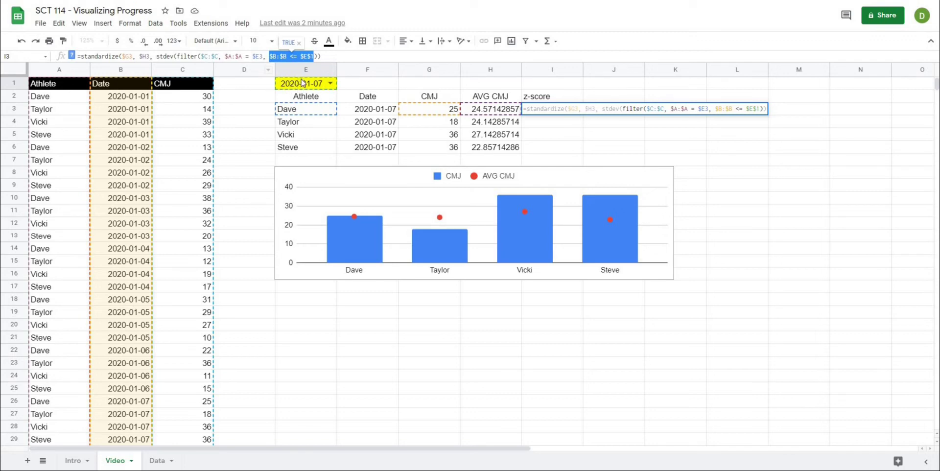
pyautogui.click(327, 56)
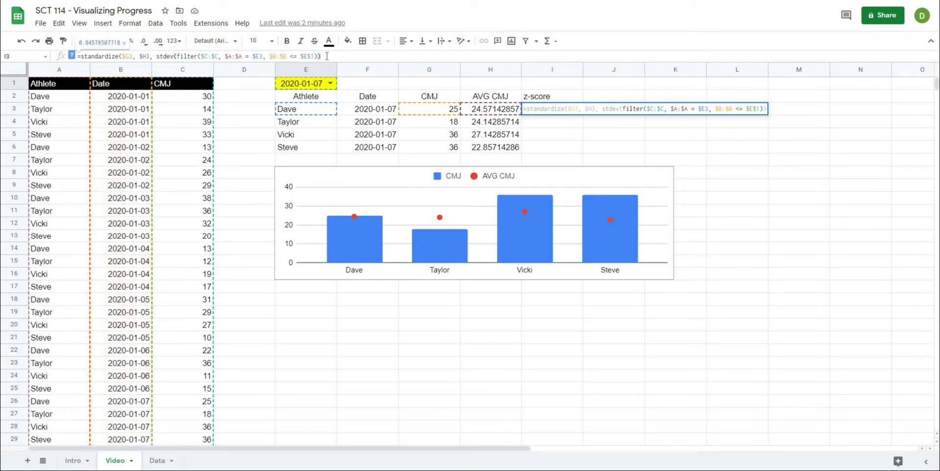
# Confirm the I3 z-score formula and fill it down to I6 for Dave, Taylor, Vicki and Steve
pyautogui.press('Return')
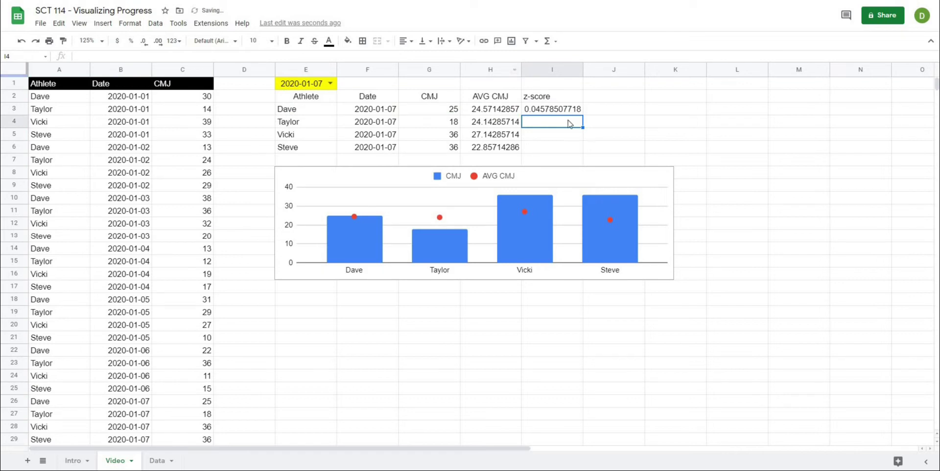
pyautogui.click(559, 110)
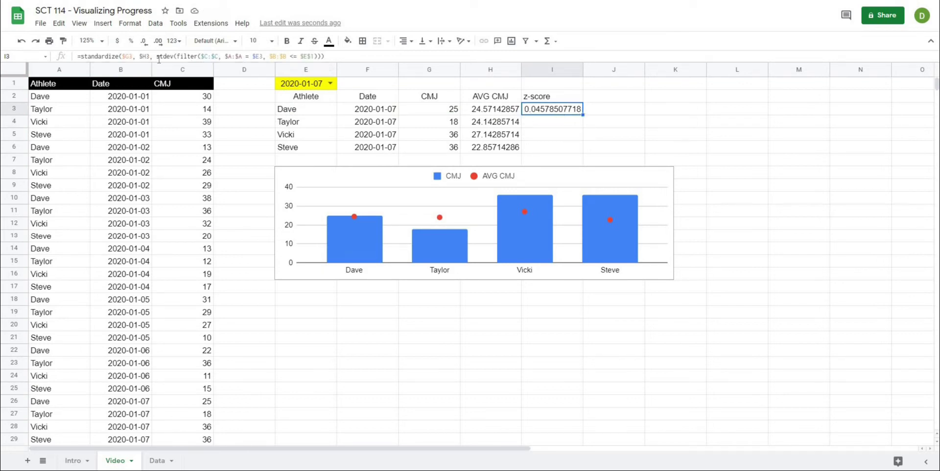
pyautogui.moveTo(582, 121); pyautogui.dragTo(579, 148)
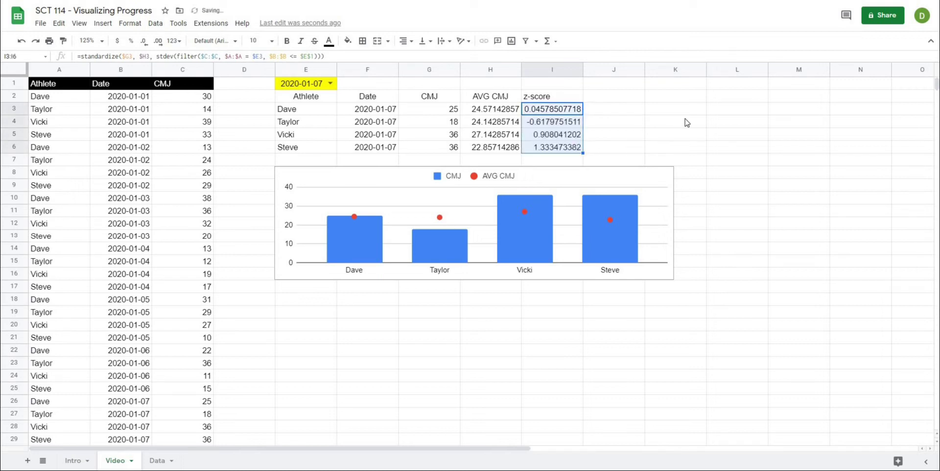
pyautogui.click(673, 120)
# Centre the z-score header in I2
pyautogui.click(538, 96)
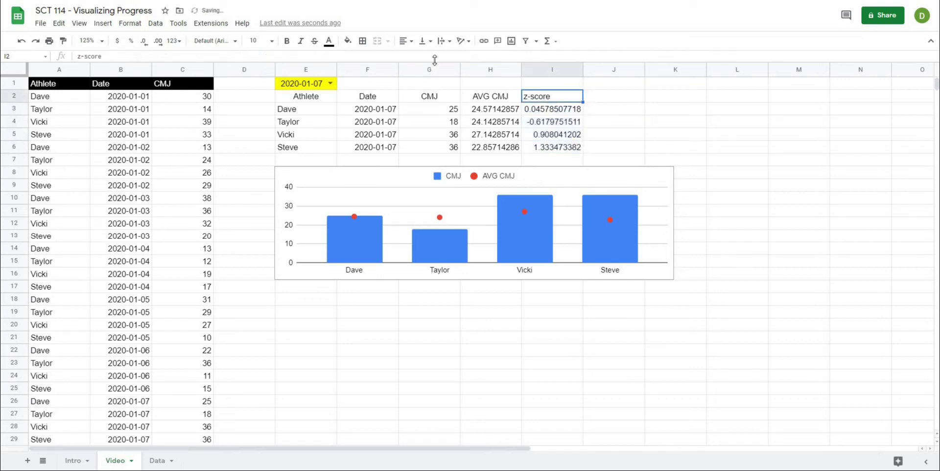
pyautogui.click(405, 41)
pyautogui.click(420, 60)
pyautogui.click(687, 122)
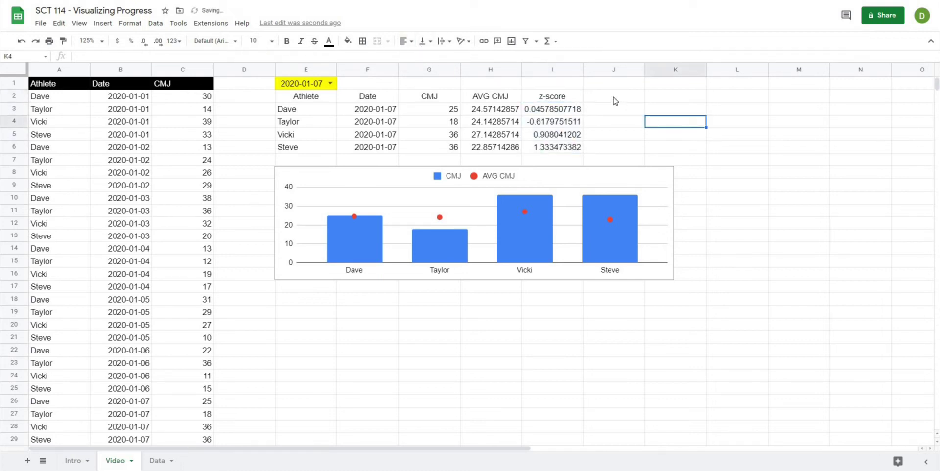
pyautogui.click(615, 101)
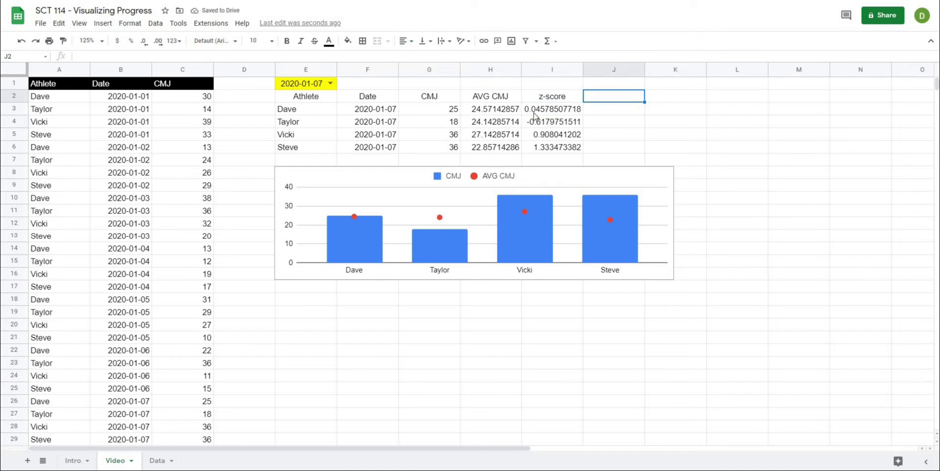
pyautogui.moveTo(538, 108); pyautogui.dragTo(543, 147)
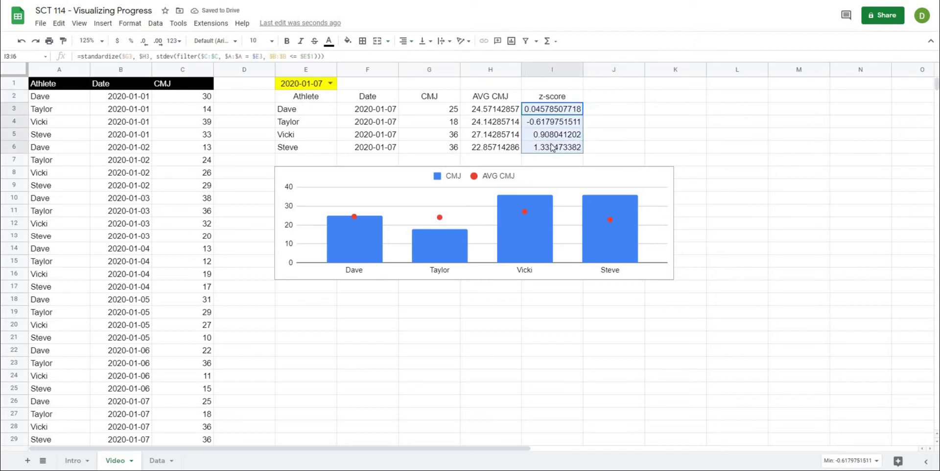
pyautogui.click(628, 134)
pyautogui.click(613, 98)
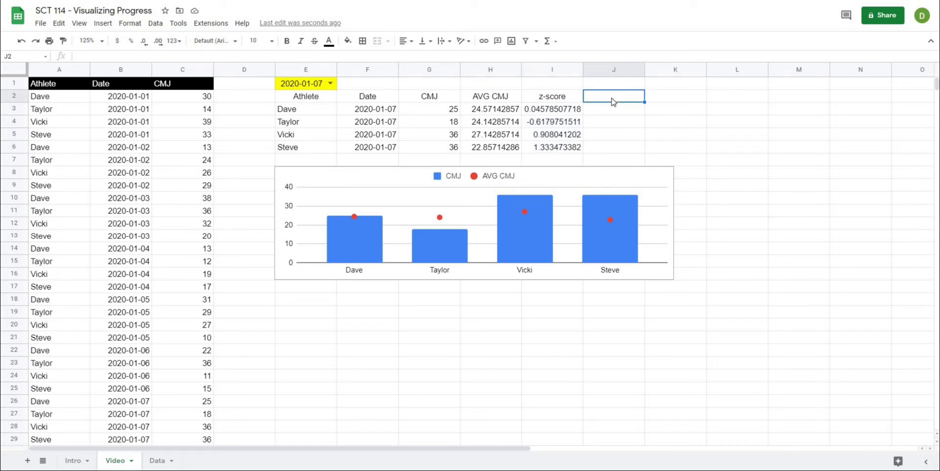
# Type the headers PosVE in J2 and NegVE in K2
pyautogui.write('PosVE')
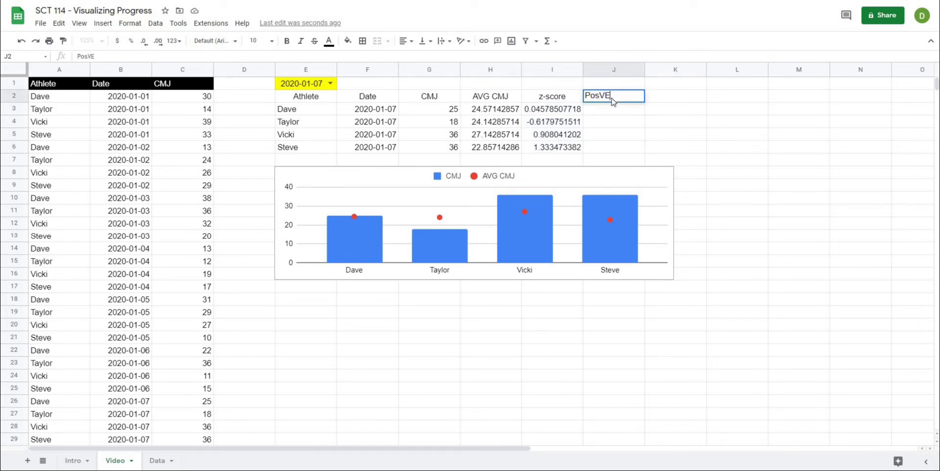
pyautogui.press('Tab')
pyautogui.write('NEG')
pyautogui.press('BackSpace')
pyautogui.press('BackSpace')
pyautogui.write('egVE')
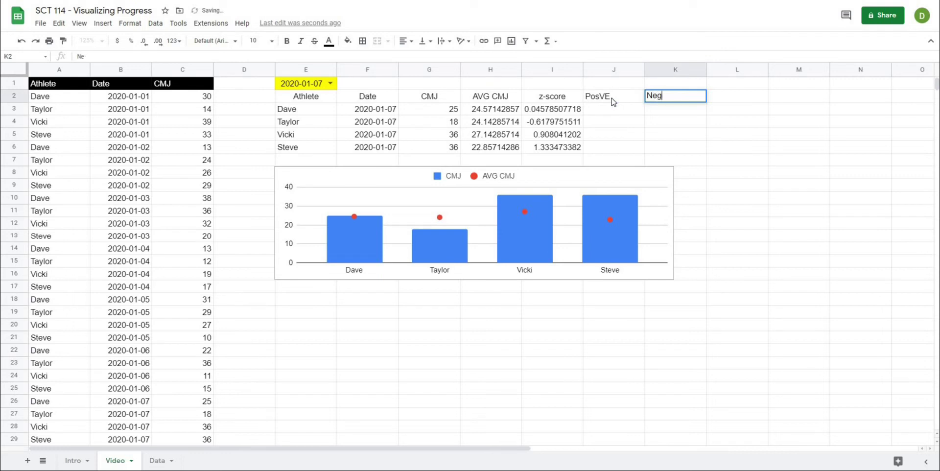
pyautogui.click(612, 101)
# Centre the PosVE and NegVE headers in J2:K2
pyautogui.moveTo(650, 100); pyautogui.dragTo(651, 100)
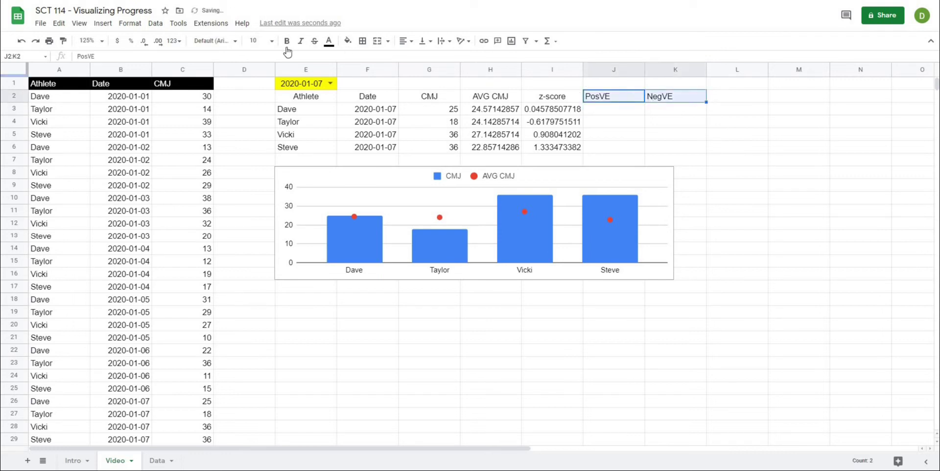
pyautogui.click(405, 41)
pyautogui.click(419, 62)
pyautogui.click(723, 139)
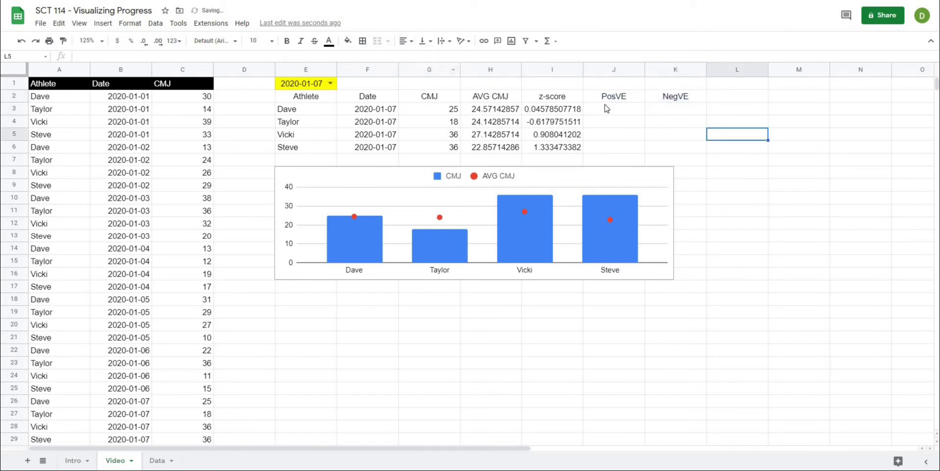
pyautogui.click(609, 108)
pyautogui.moveTo(577, 111); pyautogui.dragTo(580, 147)
pyautogui.click(641, 147)
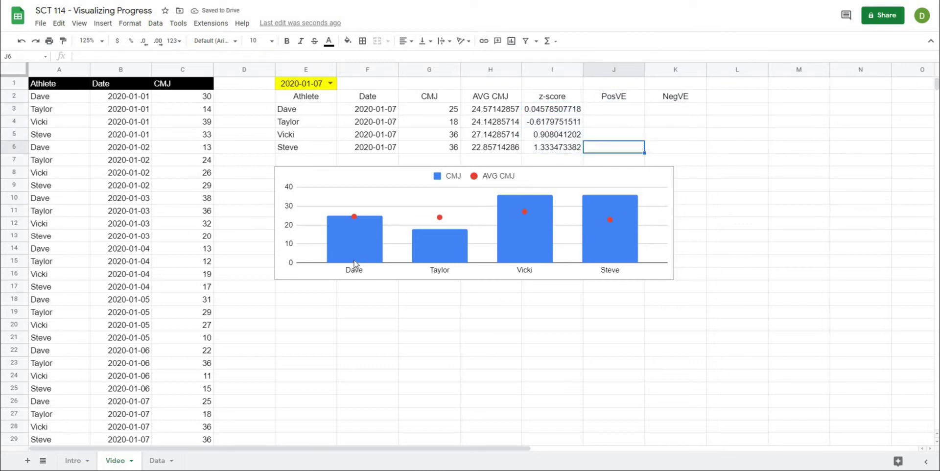
pyautogui.click(636, 135)
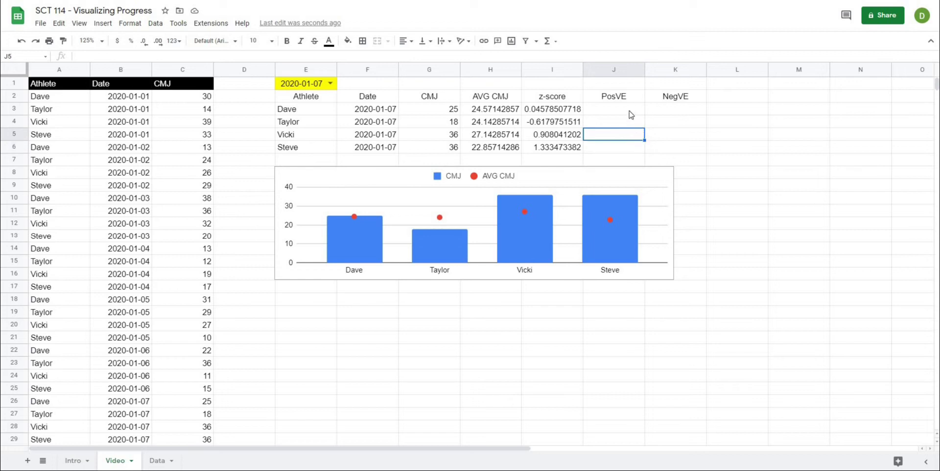
pyautogui.click(630, 114)
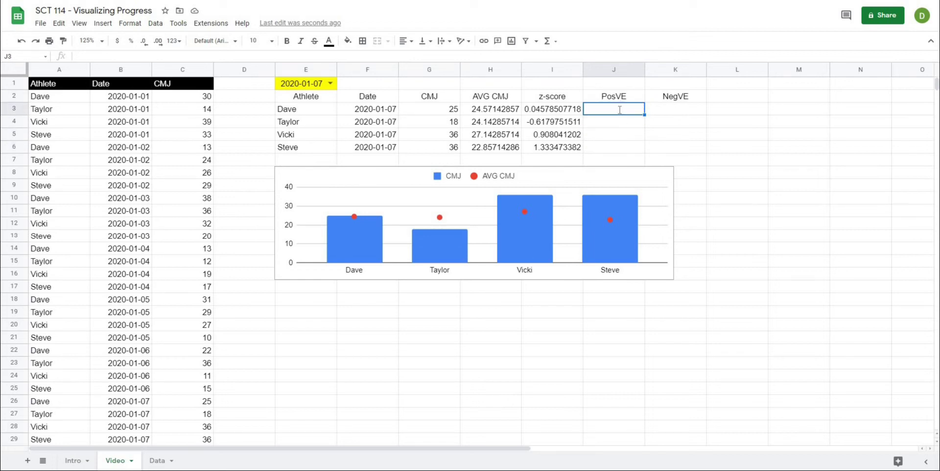
# Enter =if(I3>0, I3, "") in J3 and fill it down to J6
pyautogui.write('=if(')
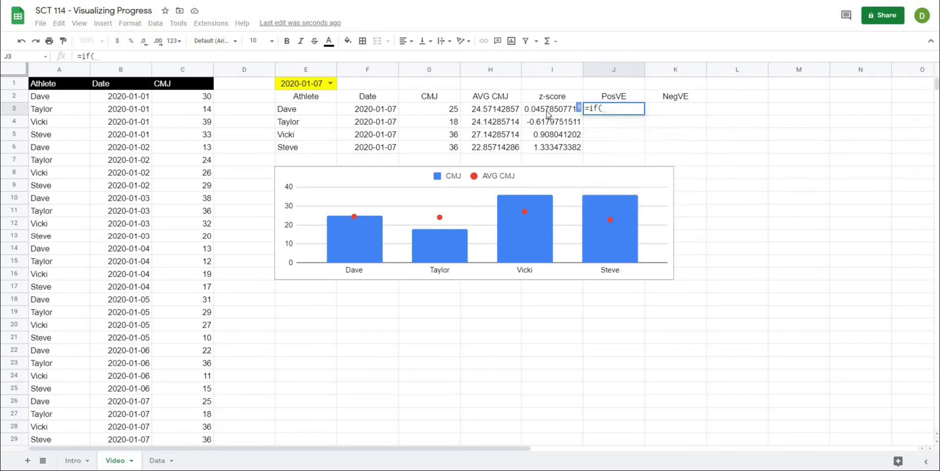
pyautogui.click(548, 114)
pyautogui.write('>0')
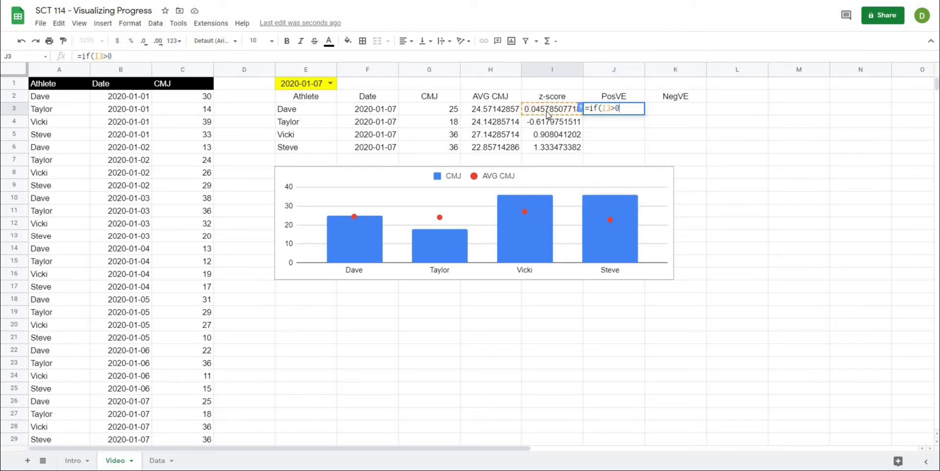
pyautogui.write(',')
pyautogui.click(547, 114)
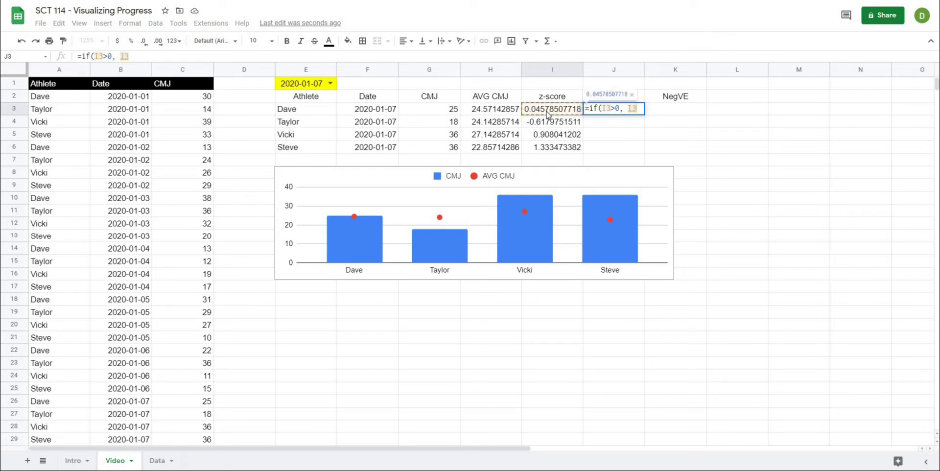
pyautogui.write(', ')
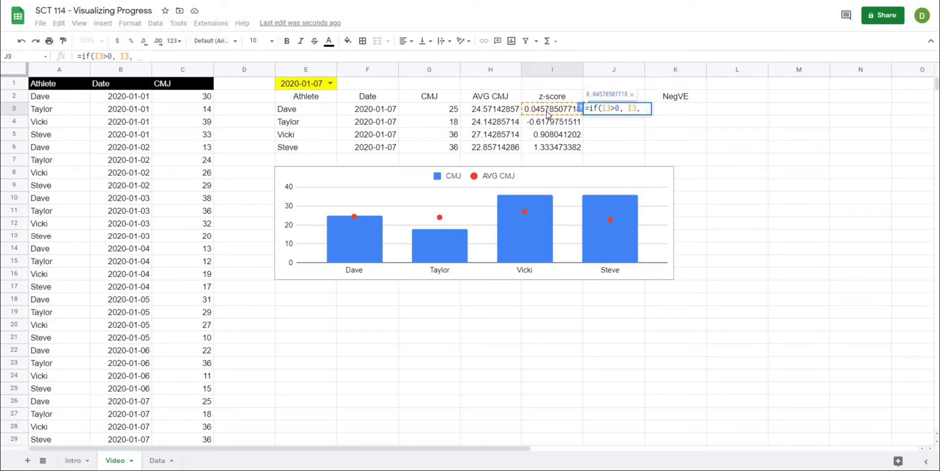
pyautogui.write('""')
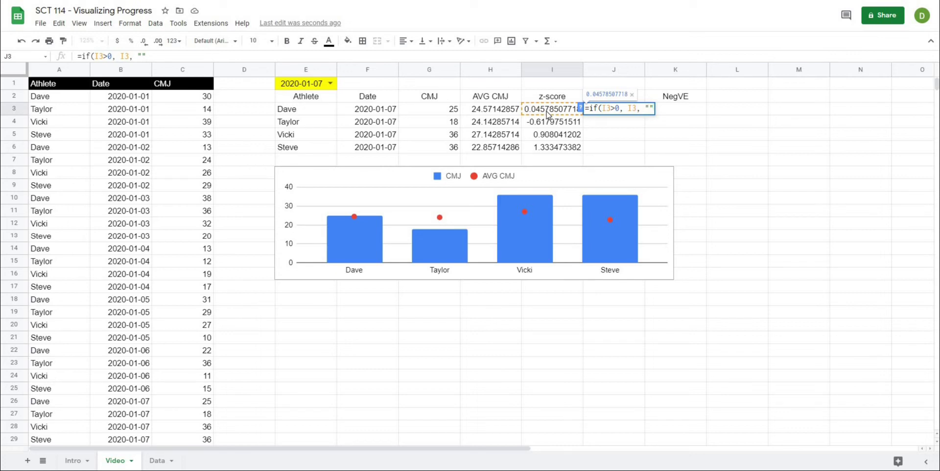
pyautogui.write(')')
pyautogui.press('Return')
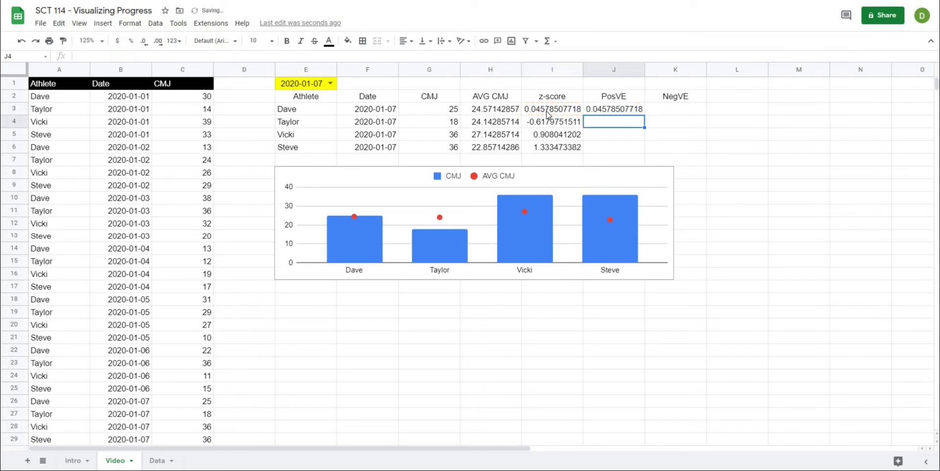
pyautogui.click(624, 111)
pyautogui.moveTo(640, 144); pyautogui.dragTo(698, 147)
pyautogui.click(698, 147)
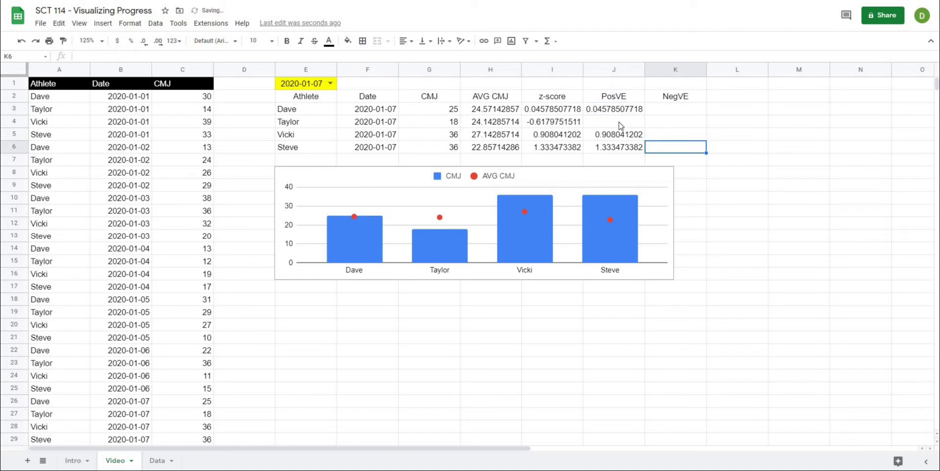
pyautogui.click(675, 109)
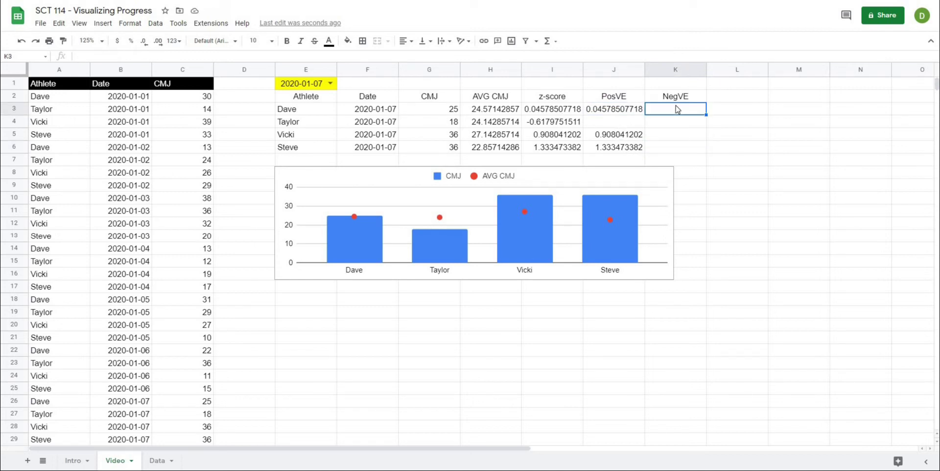
# Enter =if(I3<0, I3, "") in K3 and fill it down to K6
pyautogui.write('=if(')
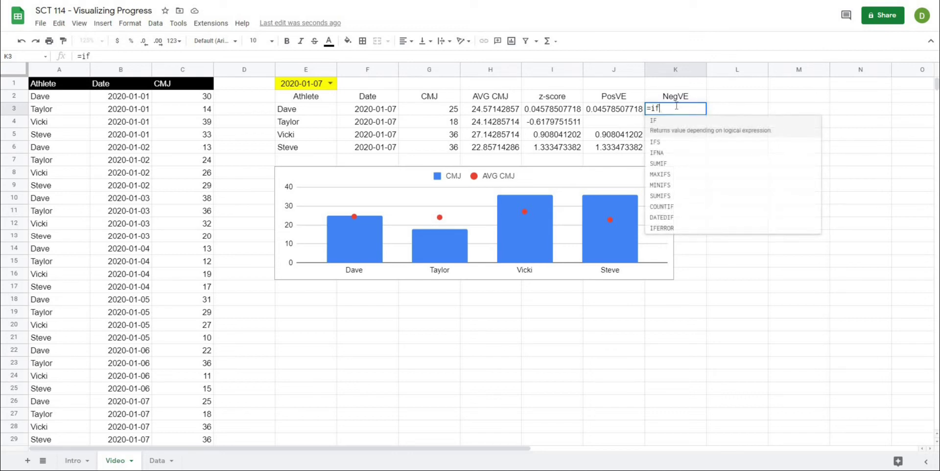
pyautogui.click(569, 112)
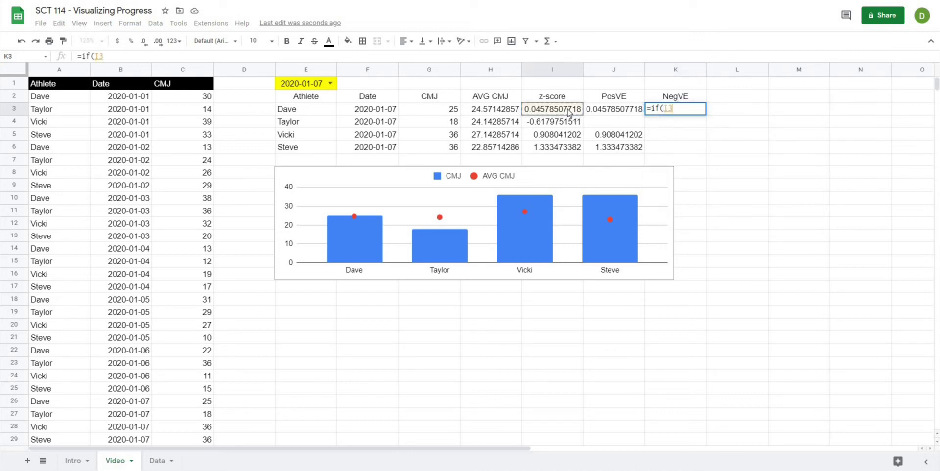
pyautogui.write('<')
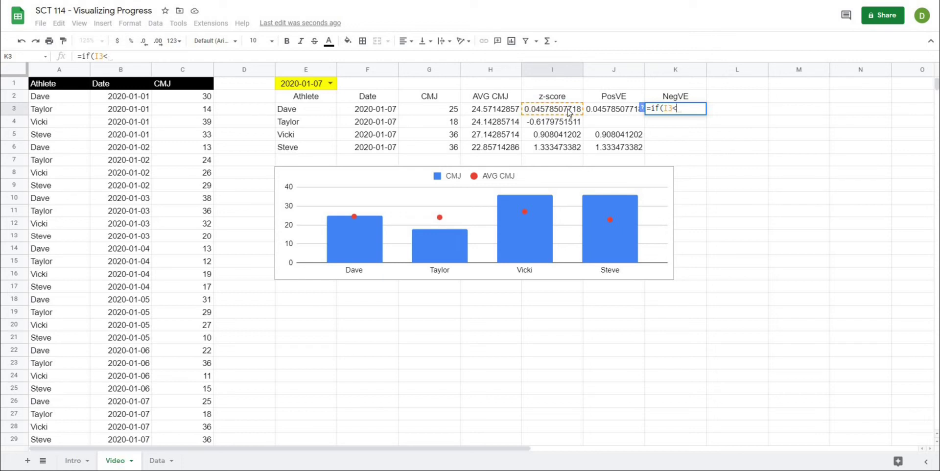
pyautogui.write('=')
pyautogui.press('BackSpace')
pyautogui.write('0')
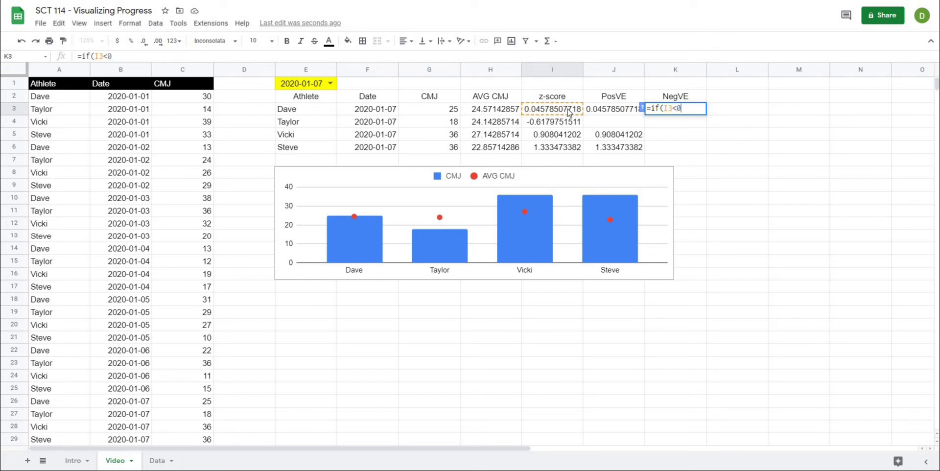
pyautogui.write(',')
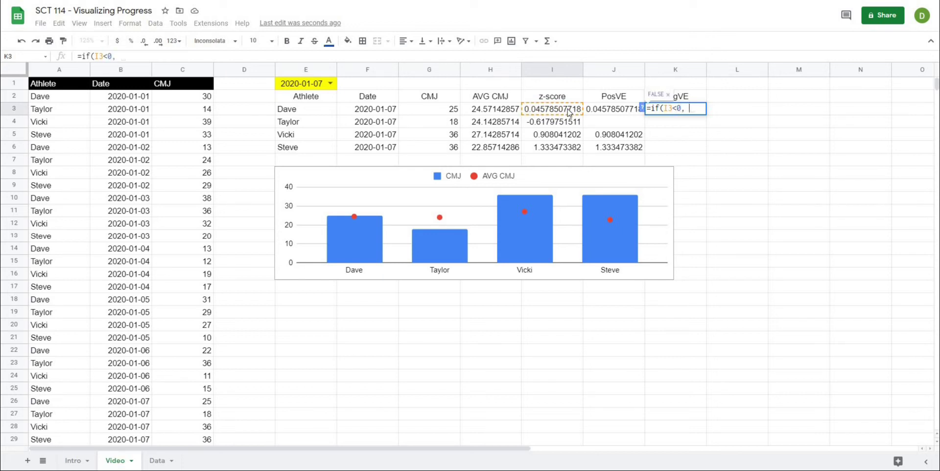
pyautogui.click(568, 111)
pyautogui.write(', I3,')
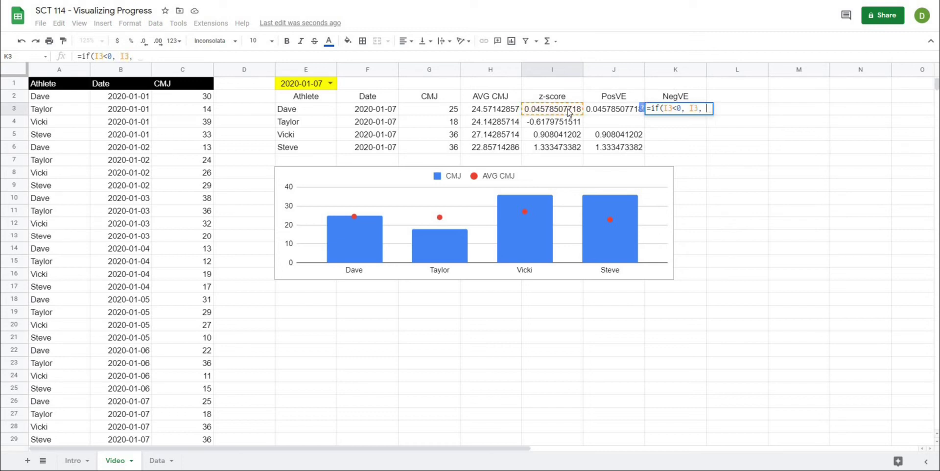
pyautogui.write('""')
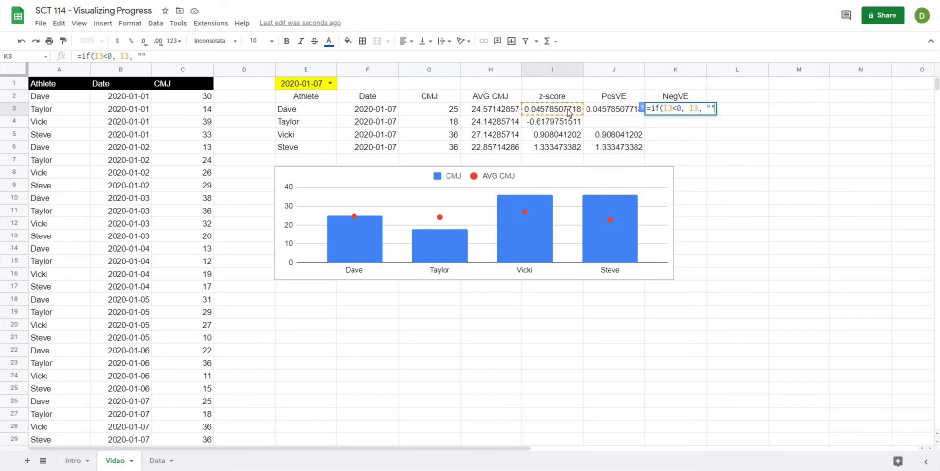
pyautogui.write(')')
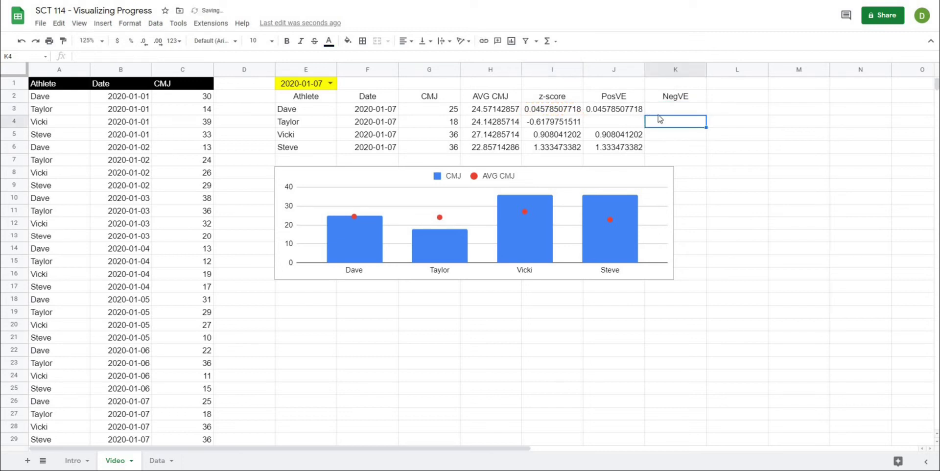
pyautogui.press('Return')
pyautogui.click(700, 110)
pyautogui.moveTo(706, 114); pyautogui.dragTo(705, 149)
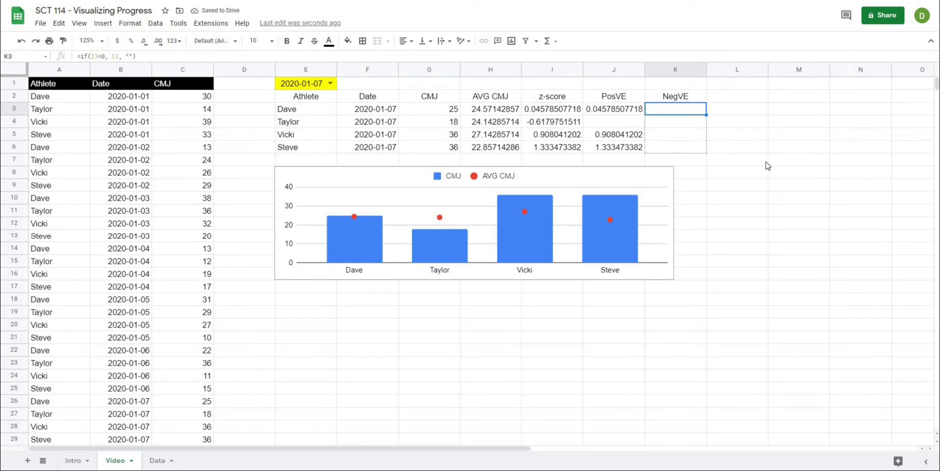
pyautogui.click(763, 170)
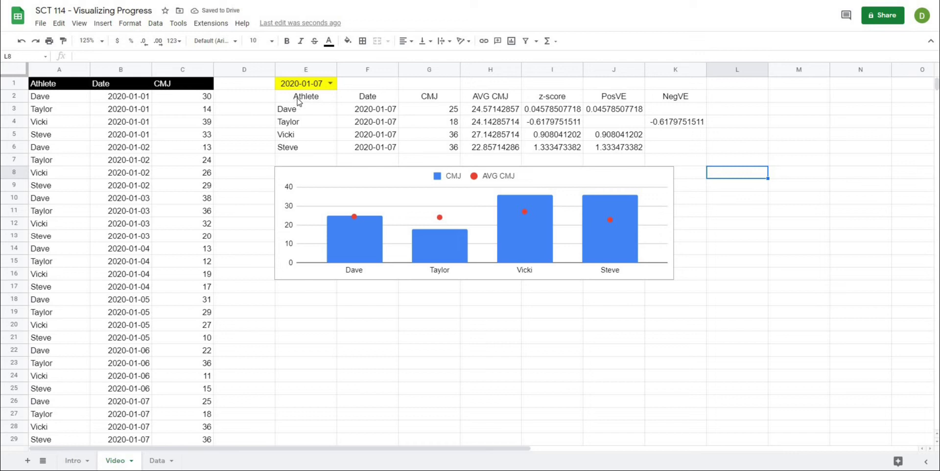
# Insert a chart from the athlete names E2:E6, PosVE J2:J6 and NegVE K2:K6
pyautogui.moveTo(305, 100); pyautogui.dragTo(304, 150)
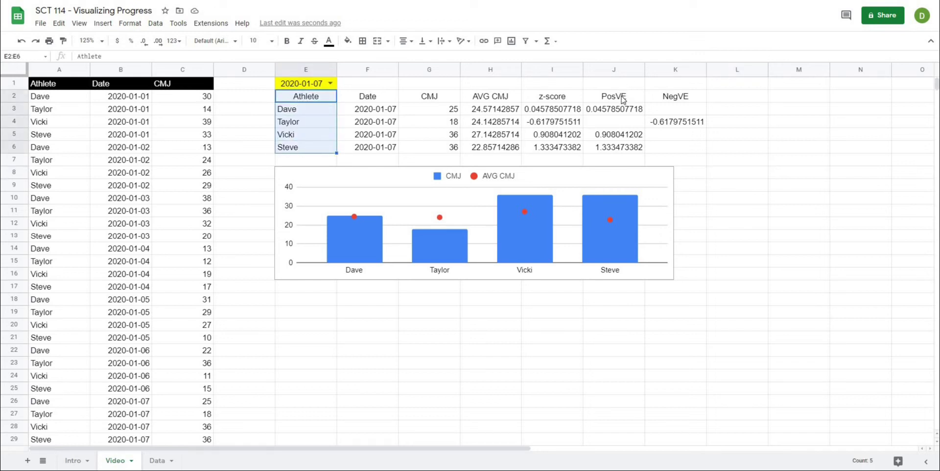
pyautogui.keyDown('ctrl'); pyautogui.moveTo(621, 100); pyautogui.dragTo(622, 147); pyautogui.keyUp('ctrl')
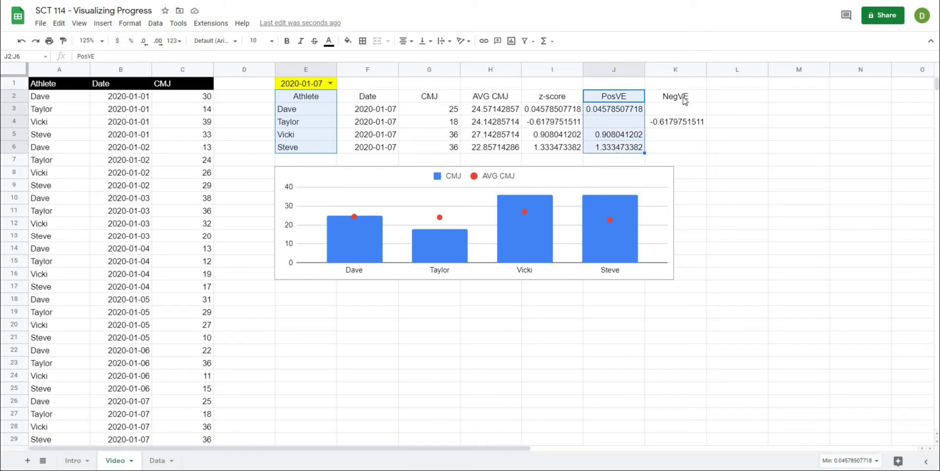
pyautogui.keyDown('ctrl'); pyautogui.moveTo(683, 100); pyautogui.dragTo(684, 151); pyautogui.keyUp('ctrl')
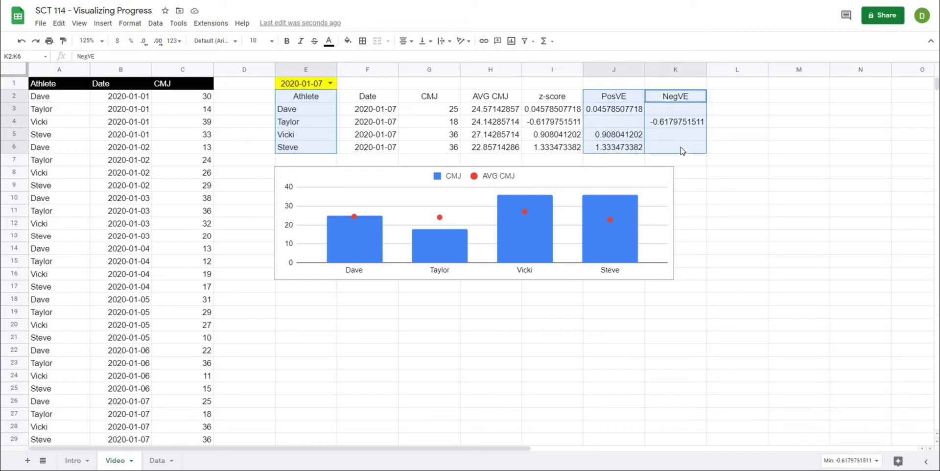
pyautogui.click(103, 23)
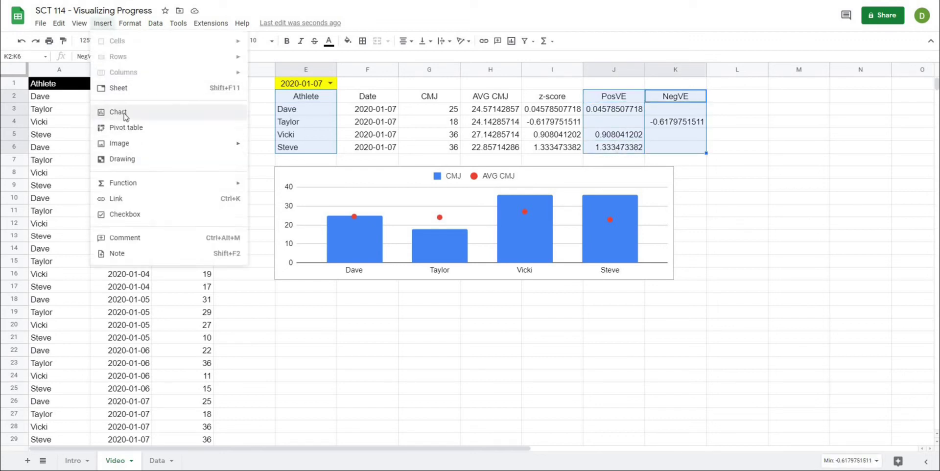
pyautogui.click(118, 112)
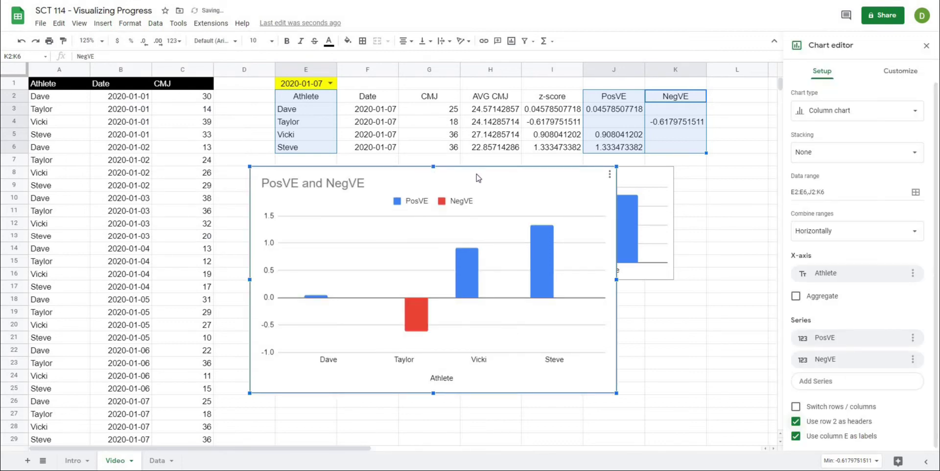
# Move the new chart beneath the CMJ chart, match its width and shorten it
pyautogui.moveTo(478, 177); pyautogui.dragTo(498, 297)
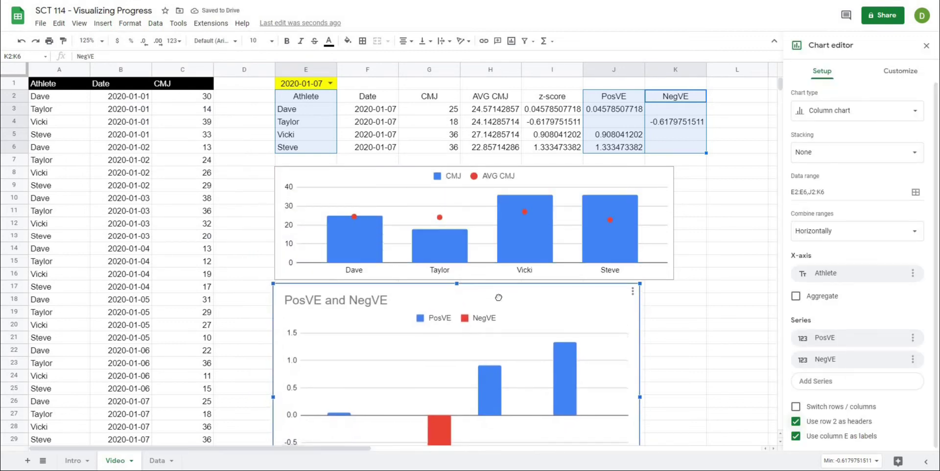
pyautogui.scroll(-1, 636, 350)
pyautogui.moveTo(640, 345); pyautogui.dragTo(674, 338)
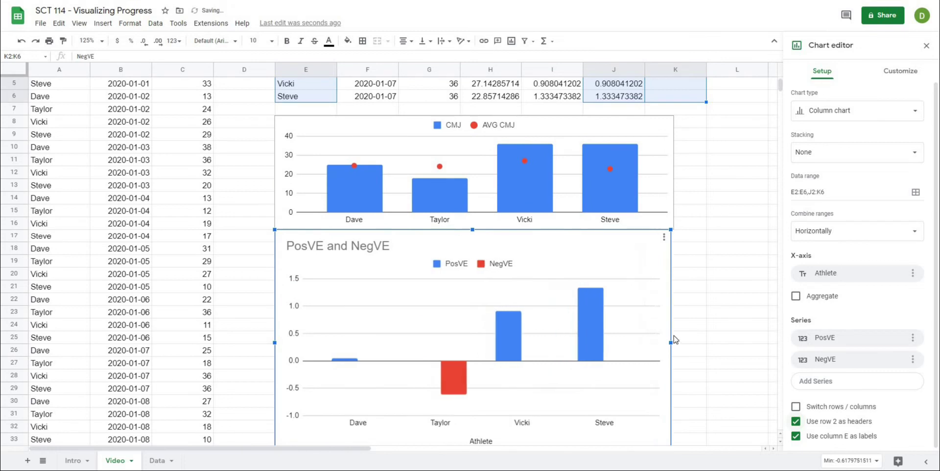
pyautogui.scroll(-1, 470, 431)
pyautogui.moveTo(472, 432); pyautogui.dragTo(470, 325)
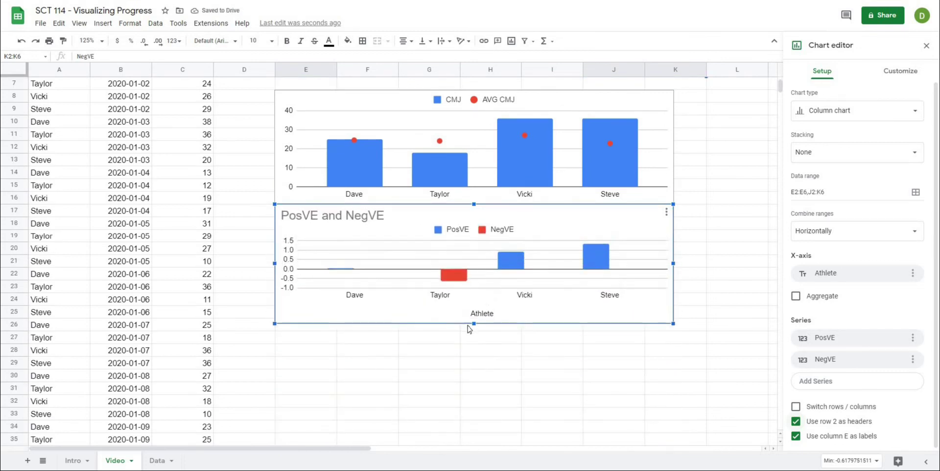
# Restore the accidentally deleted PosVE and NegVE chart with Ctrl+Z and begin editing its title
pyautogui.doubleClick(362, 215)
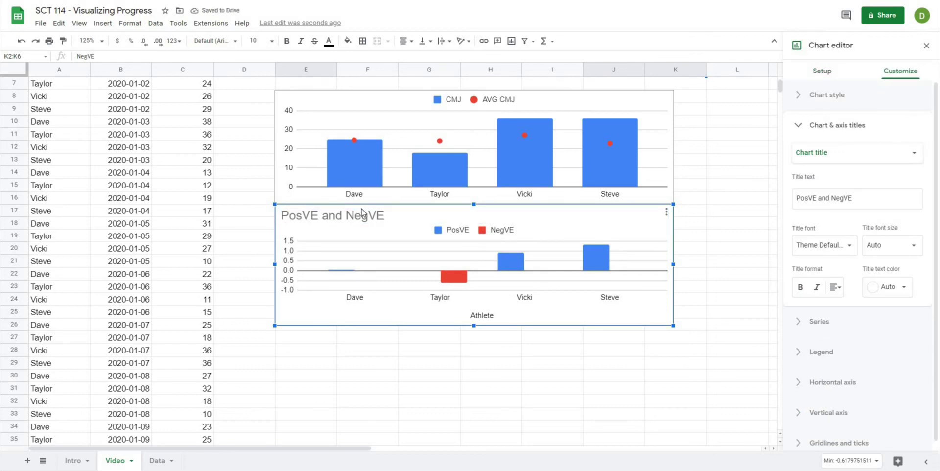
pyautogui.press('Delete')
pyautogui.hotkey('ctrl', 'z')
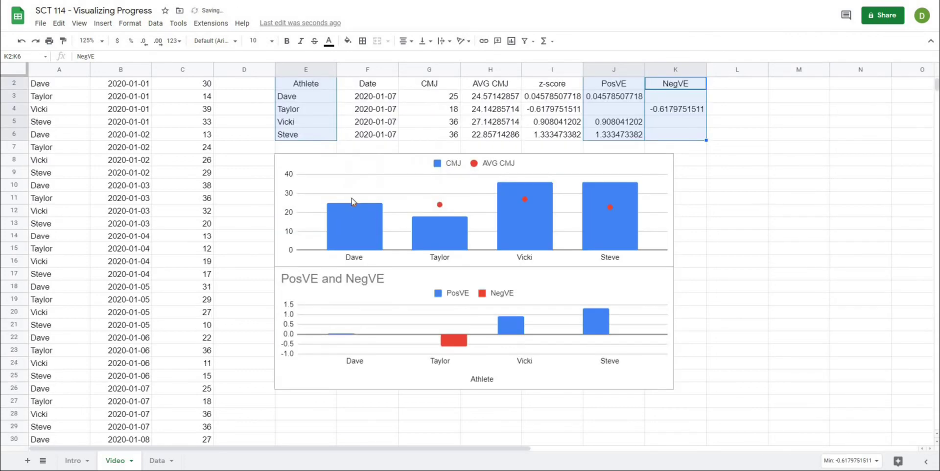
pyautogui.click(332, 275)
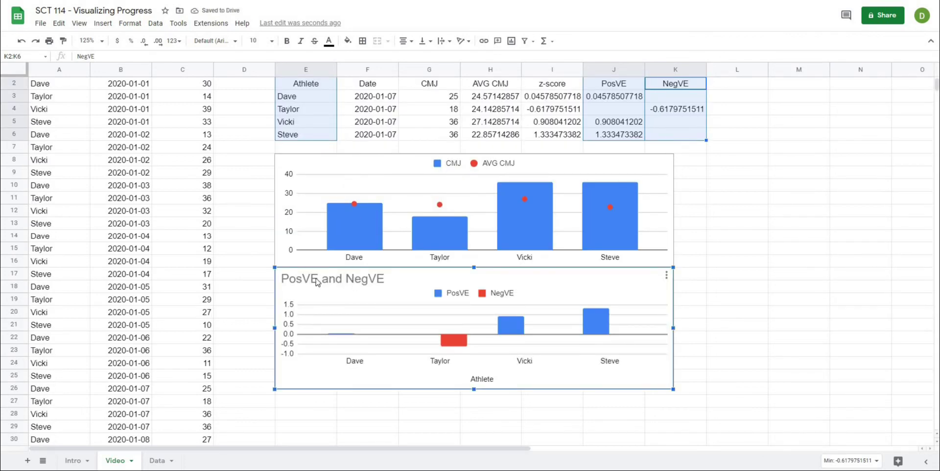
pyautogui.doubleClick(326, 281)
pyautogui.click(300, 284)
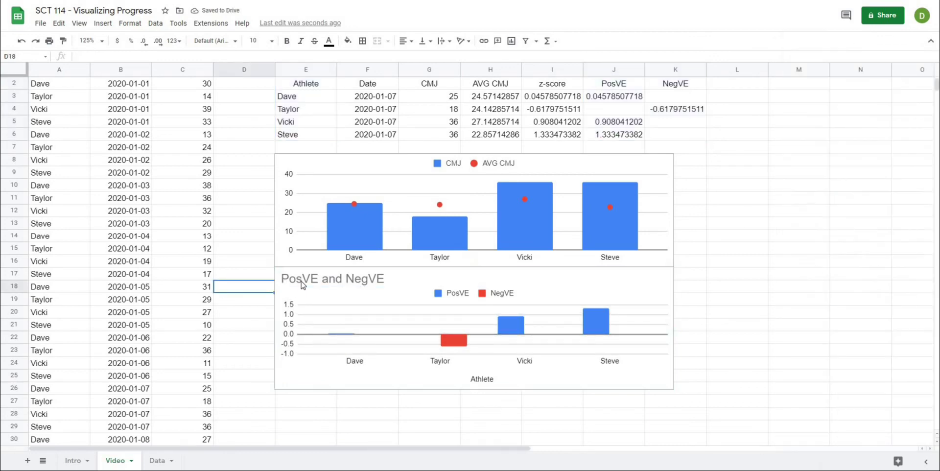
# Delete the title of the PosVE and NegVE chart
pyautogui.hotkey('ctrl', 'a')
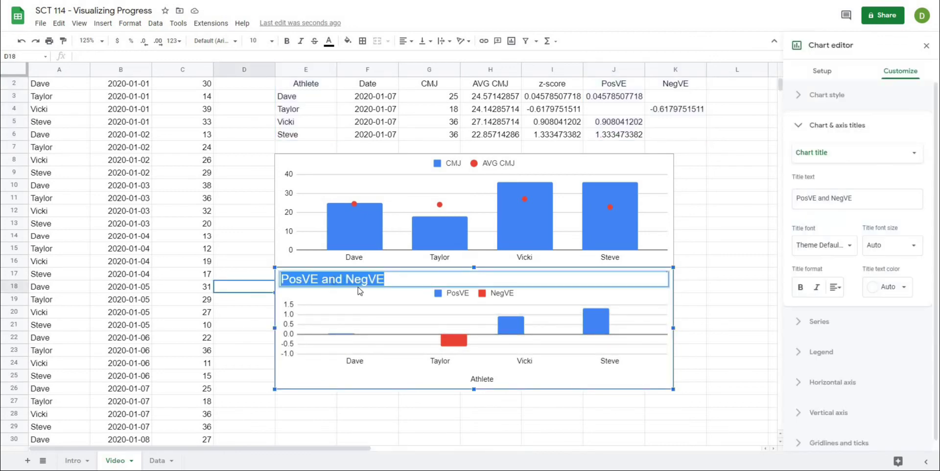
pyautogui.click(360, 291)
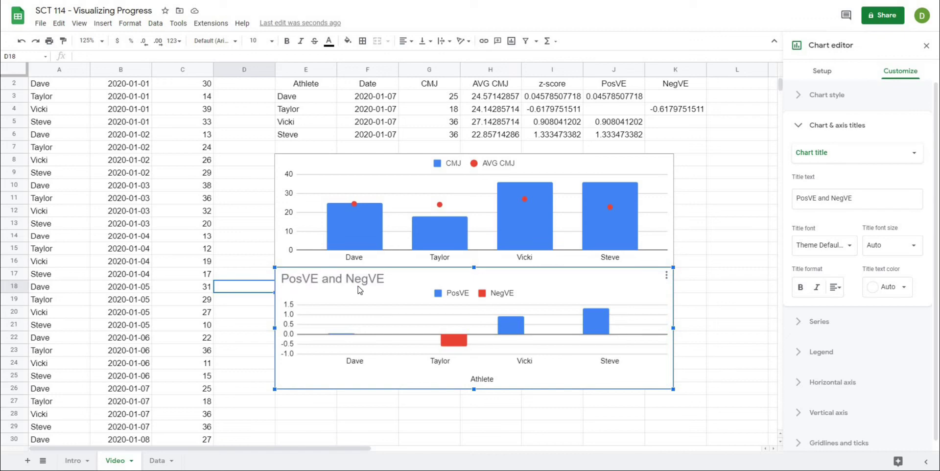
pyautogui.click(357, 287)
pyautogui.click(359, 285)
pyautogui.click(363, 286)
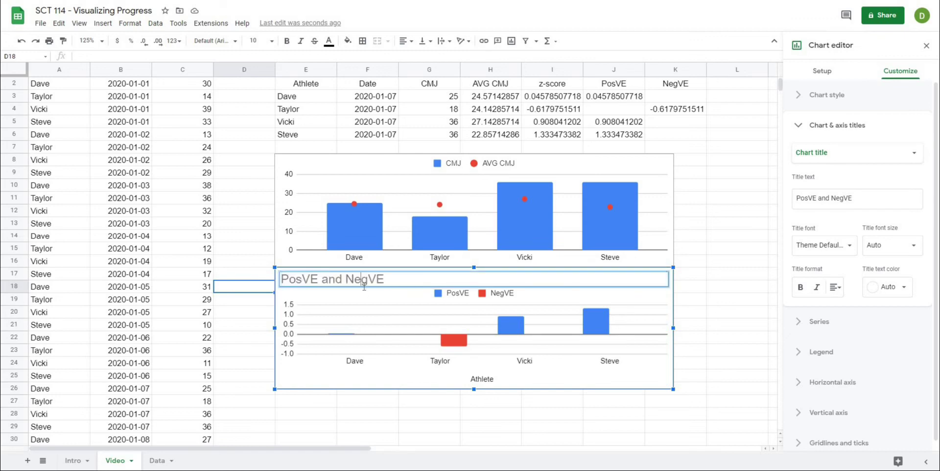
pyautogui.press('Delete')
pyautogui.press('Return')
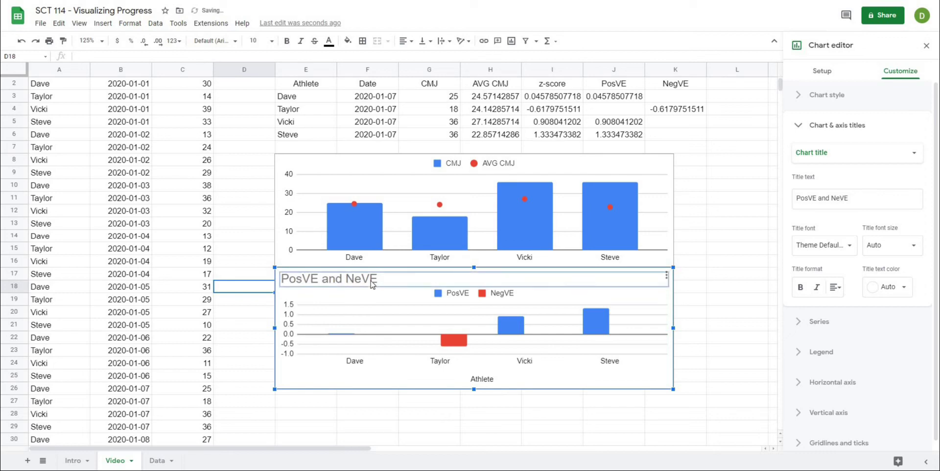
pyautogui.press('Delete')
# Delete the Athlete horizontal axis title and deselect the chart
pyautogui.click(480, 380)
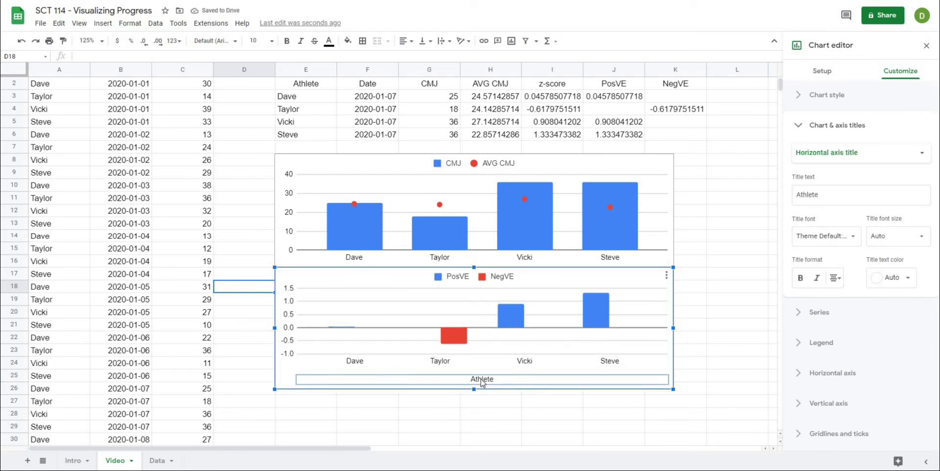
pyautogui.press('Delete')
pyautogui.click(443, 425)
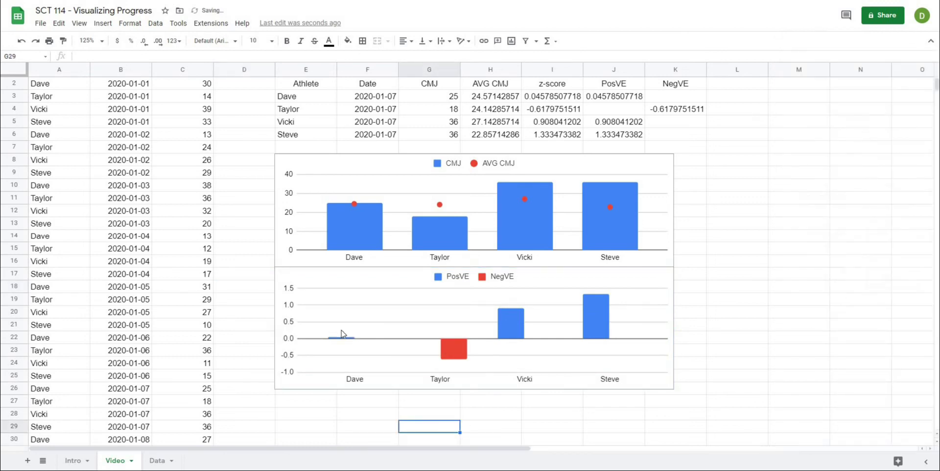
# Set the PosVE/NegVE chart's Stacking option to Standard
pyautogui.click(341, 333)
pyautogui.doubleClick(348, 339)
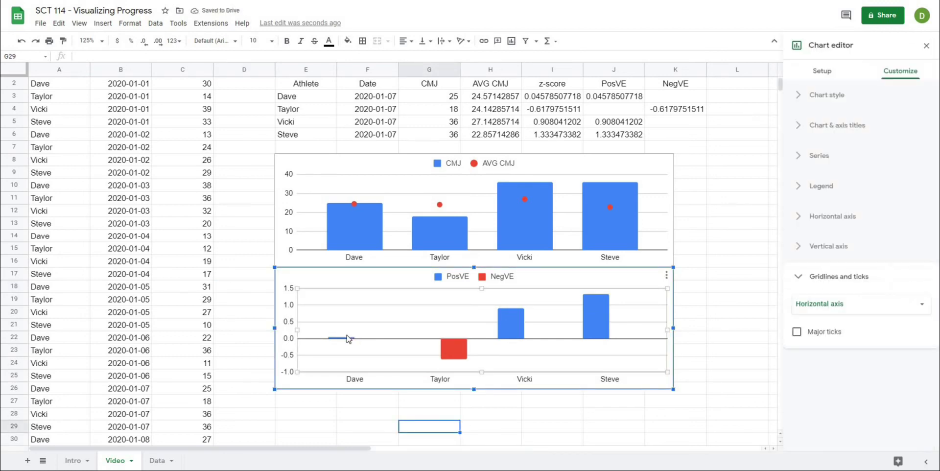
pyautogui.click(822, 71)
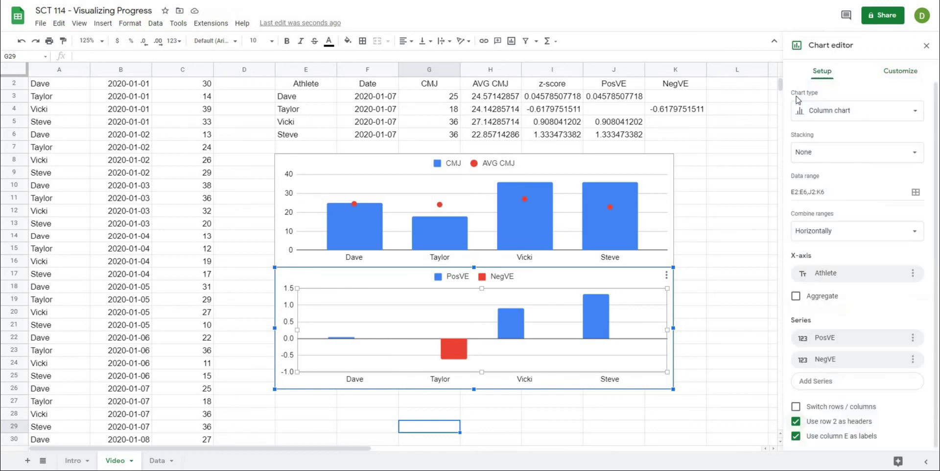
pyautogui.click(805, 155)
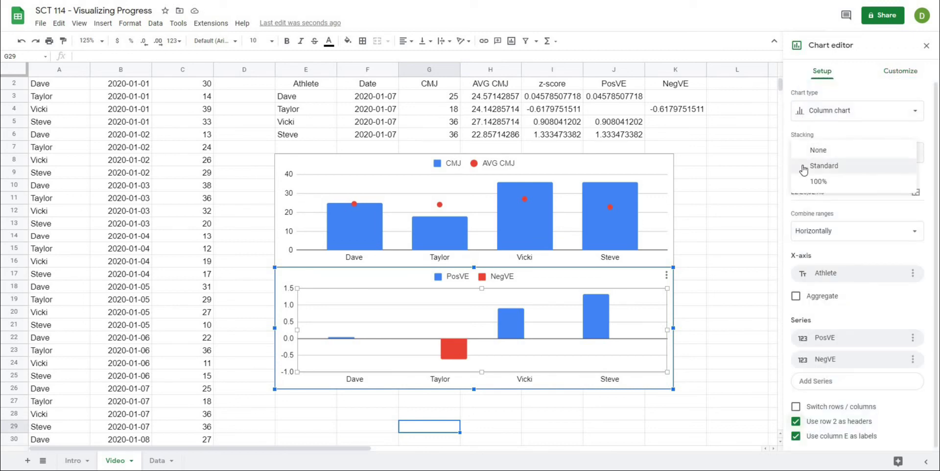
pyautogui.click(804, 167)
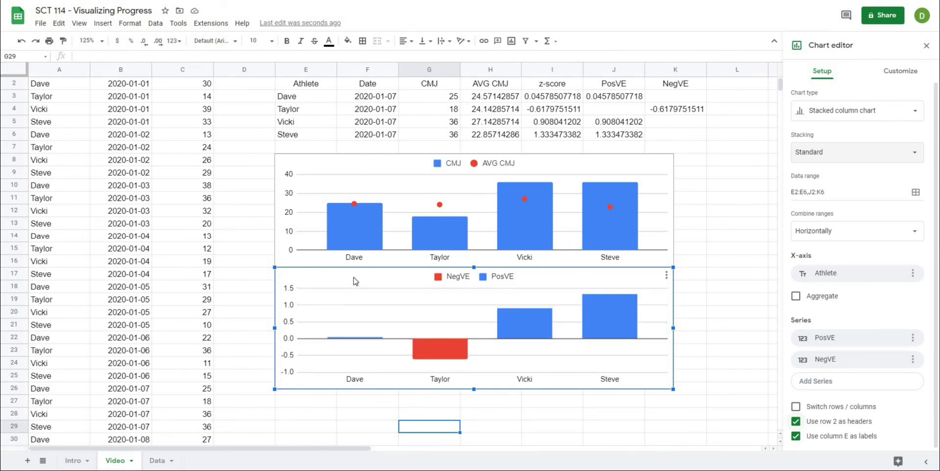
pyautogui.click(901, 75)
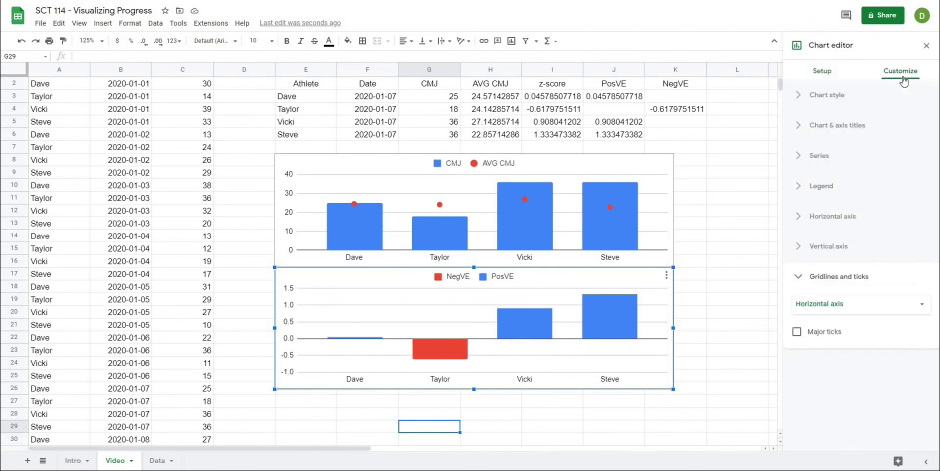
# Colour the PosVE series green
pyautogui.click(805, 157)
pyautogui.click(813, 183)
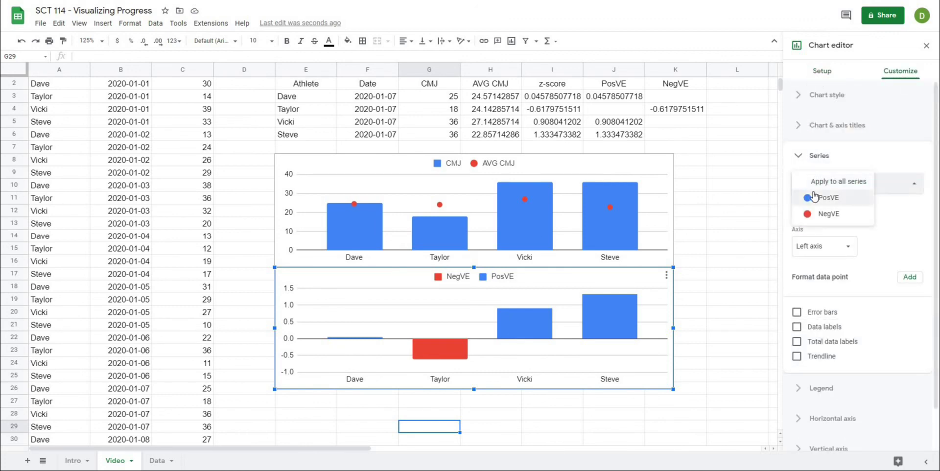
pyautogui.click(812, 196)
pyautogui.click(807, 246)
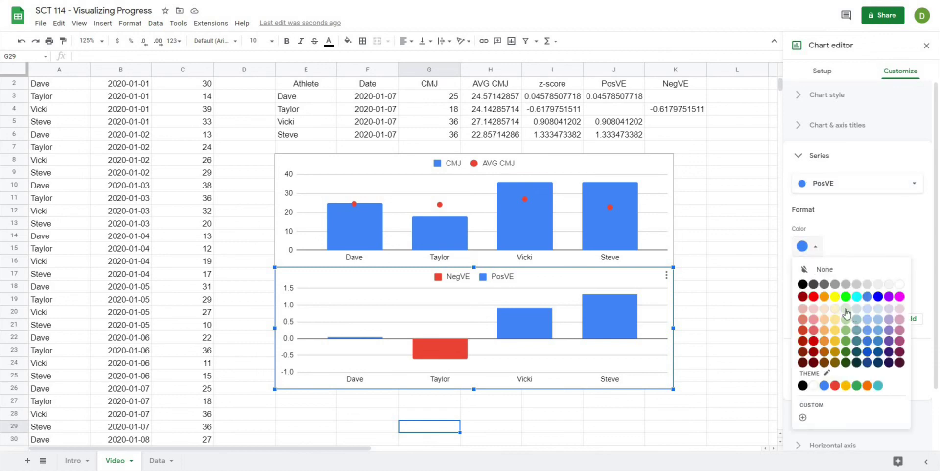
pyautogui.click(845, 319)
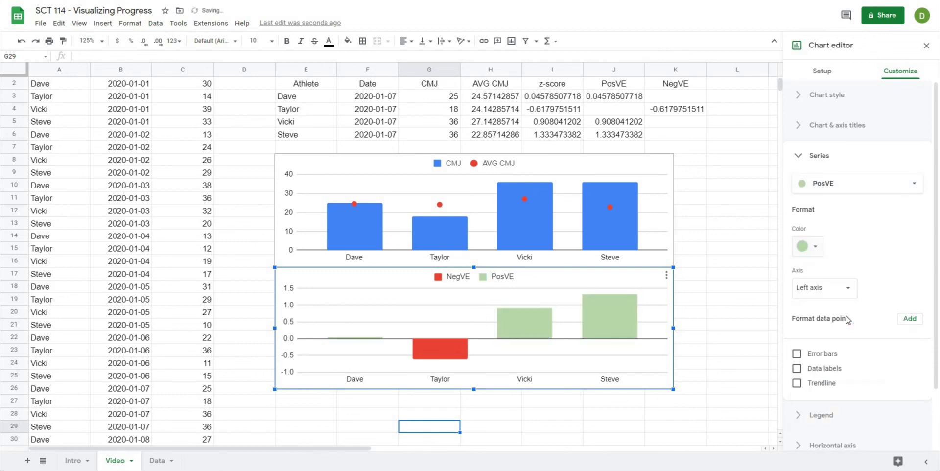
pyautogui.click(818, 250)
pyautogui.click(845, 330)
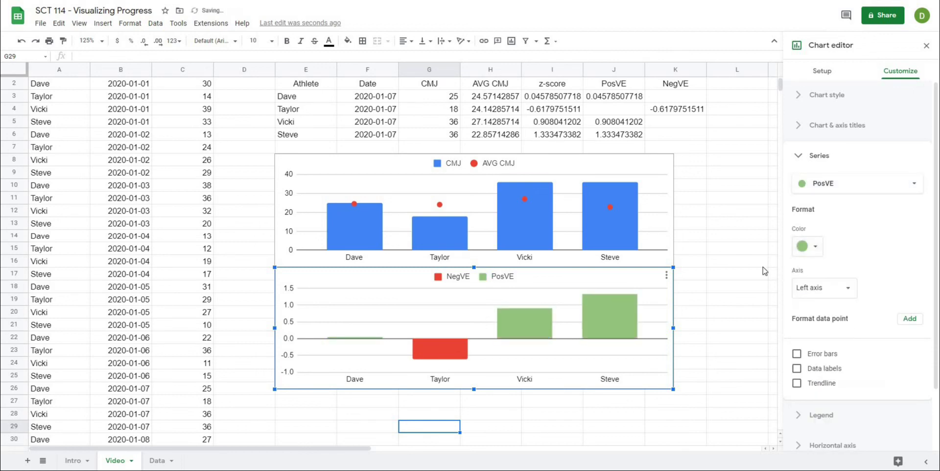
# Colour the NegVE series light red and collapse the Series options
pyautogui.click(857, 188)
pyautogui.click(822, 199)
pyautogui.click(815, 248)
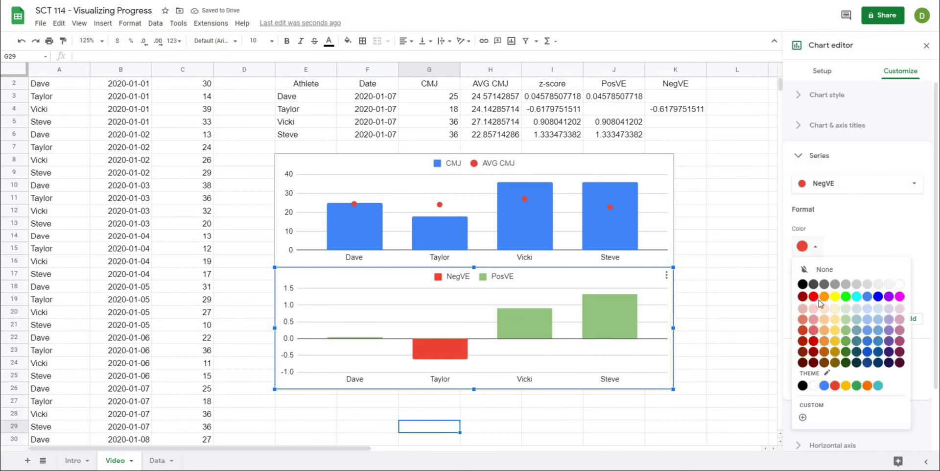
pyautogui.click(813, 320)
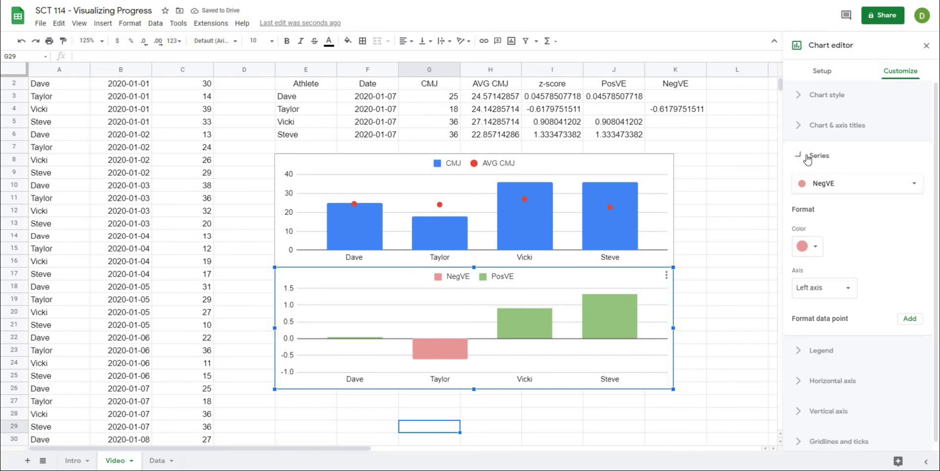
pyautogui.click(807, 156)
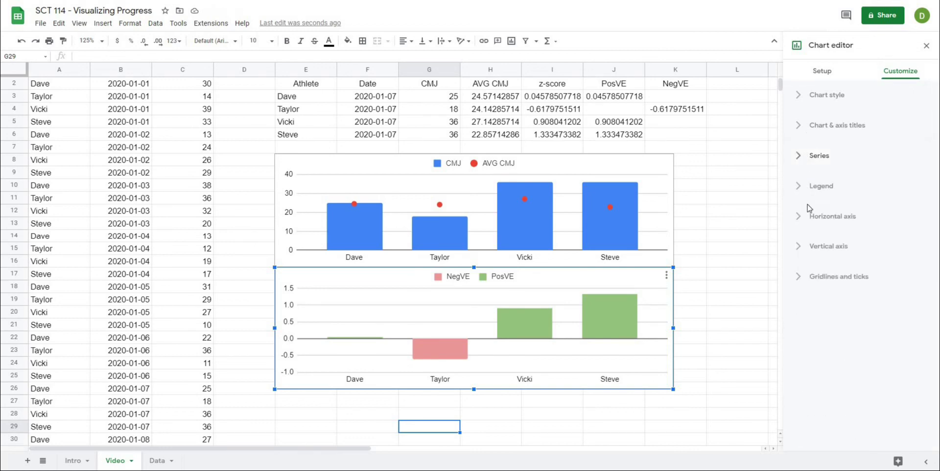
# Set the vertical axis minimum to -2, maximum to 2, with black label text
pyautogui.click(801, 247)
pyautogui.click(828, 395)
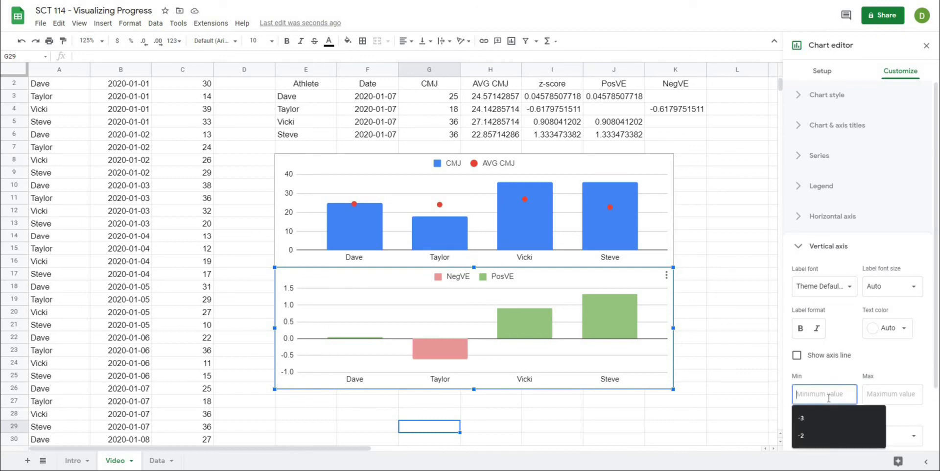
pyautogui.write('-2')
pyautogui.click(881, 396)
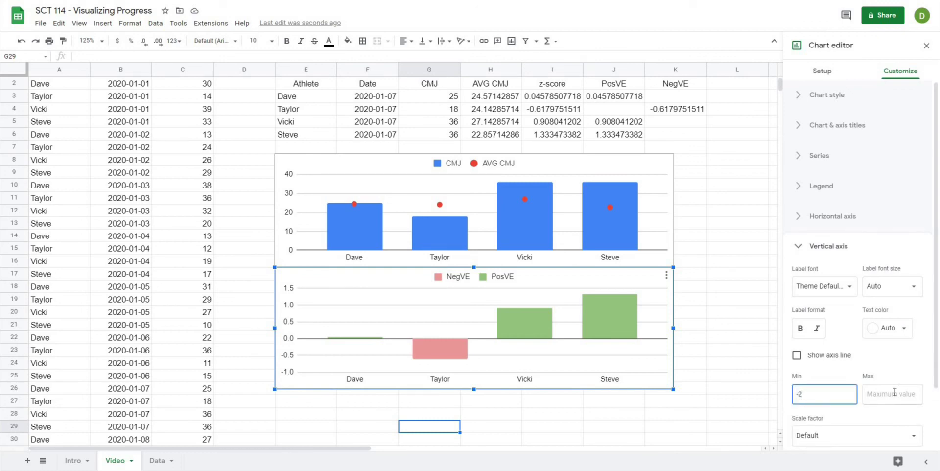
pyautogui.write('2')
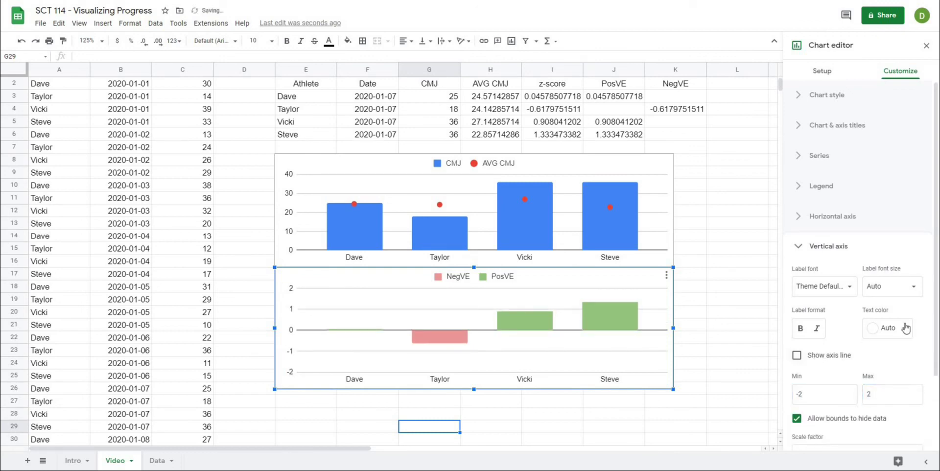
pyautogui.click(903, 327)
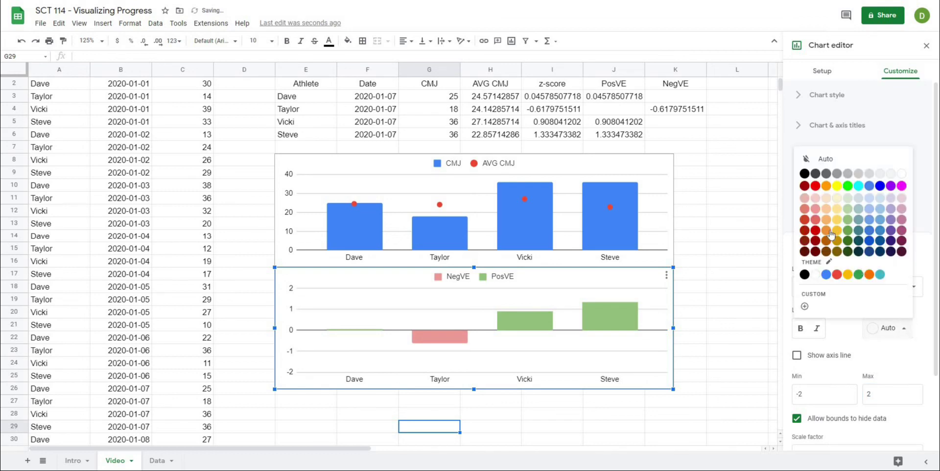
pyautogui.click(804, 173)
pyautogui.scroll(-2, 802, 204)
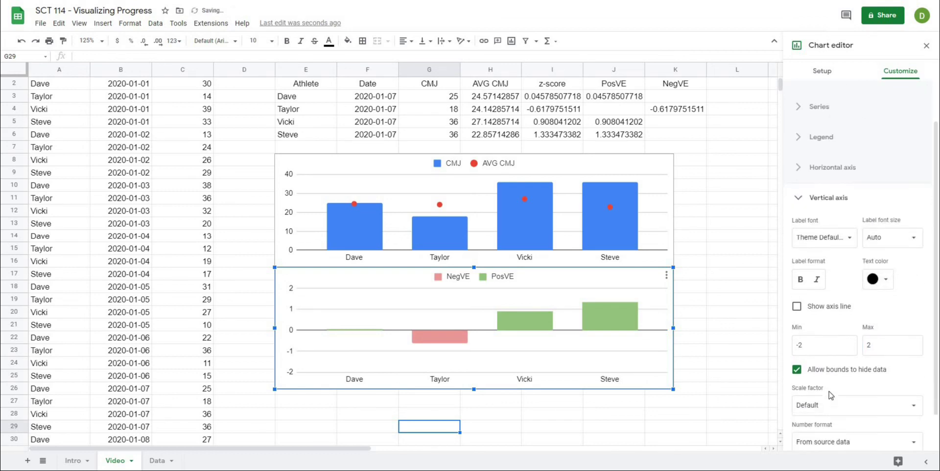
pyautogui.scroll(3, 815, 204)
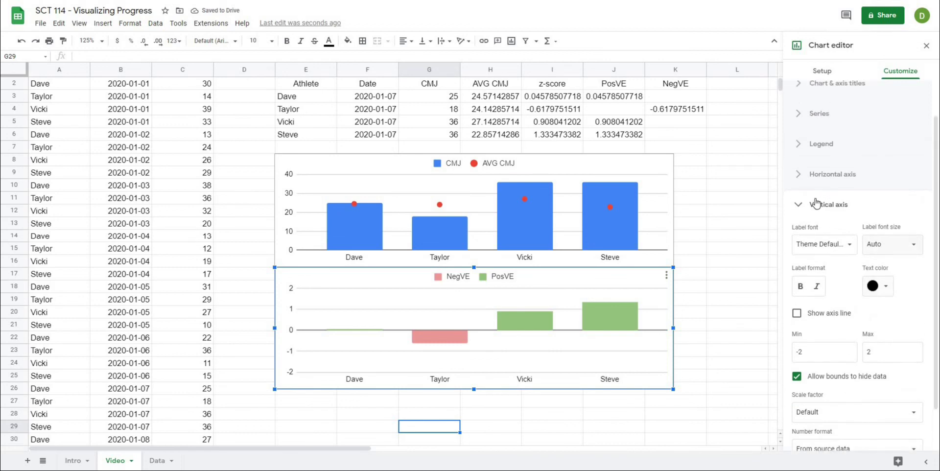
pyautogui.click(795, 215)
# Make the vertical axis gridlines black and close the chart editor
pyautogui.click(815, 275)
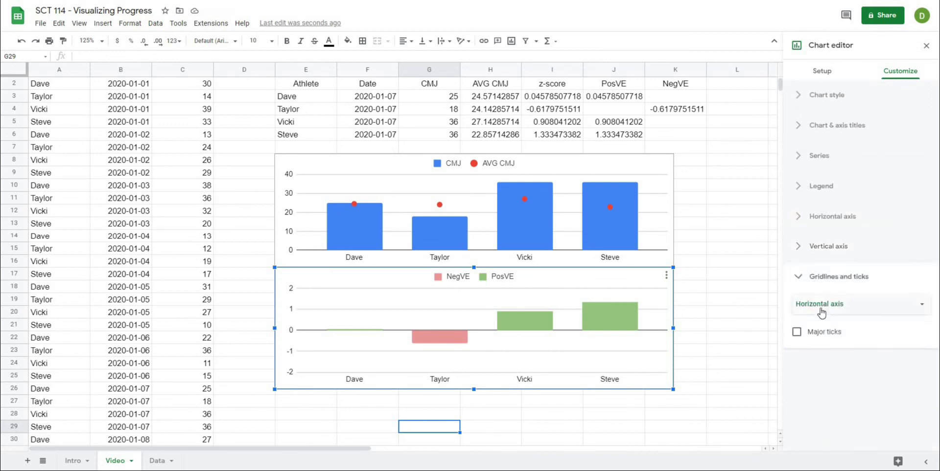
pyautogui.click(814, 333)
pyautogui.click(814, 333)
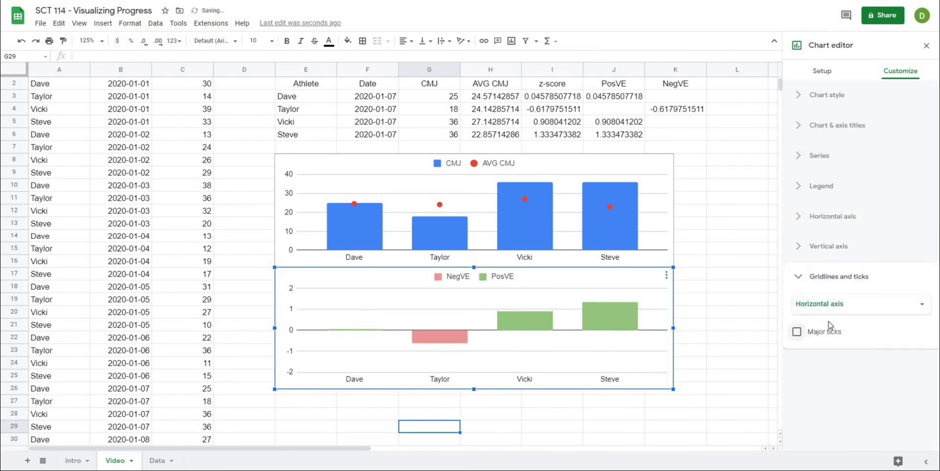
pyautogui.click(834, 306)
pyautogui.click(826, 318)
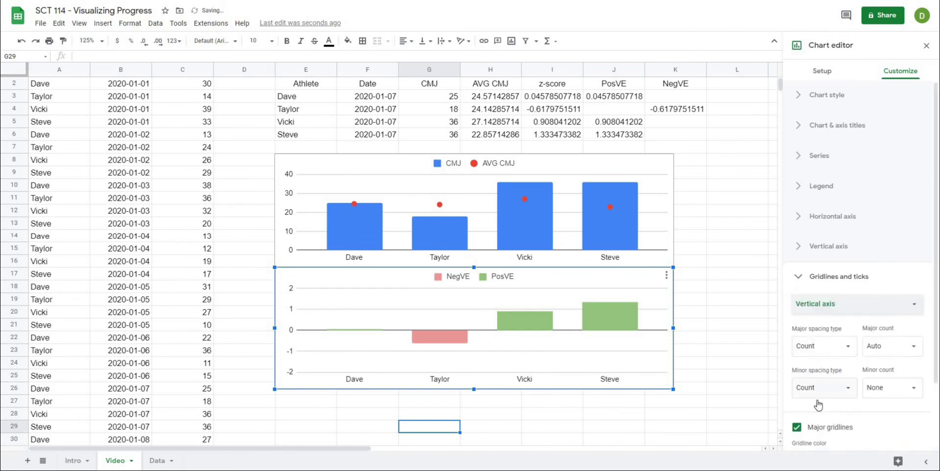
pyautogui.scroll(-2, 818, 405)
pyautogui.click(829, 384)
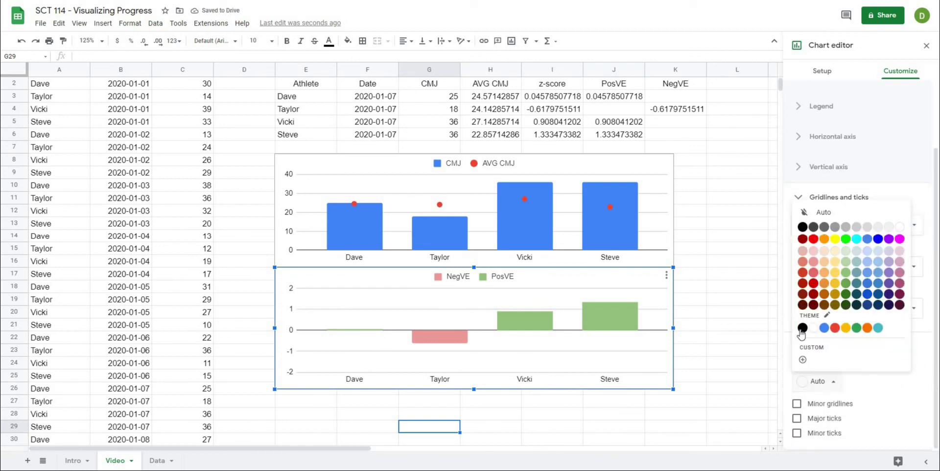
pyautogui.click(801, 329)
pyautogui.click(733, 300)
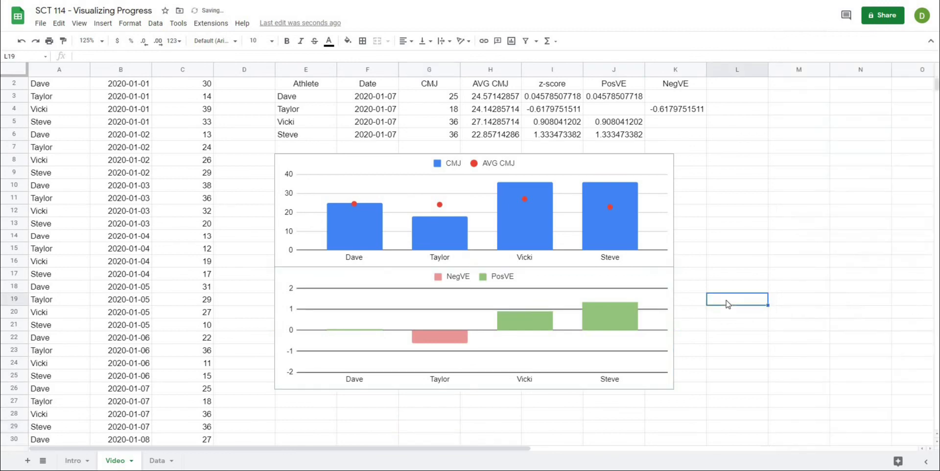
# Drag the lower z-score chart's bottom edge upward to reduce its height, then deselect it
pyautogui.scroll(1, 488, 284)
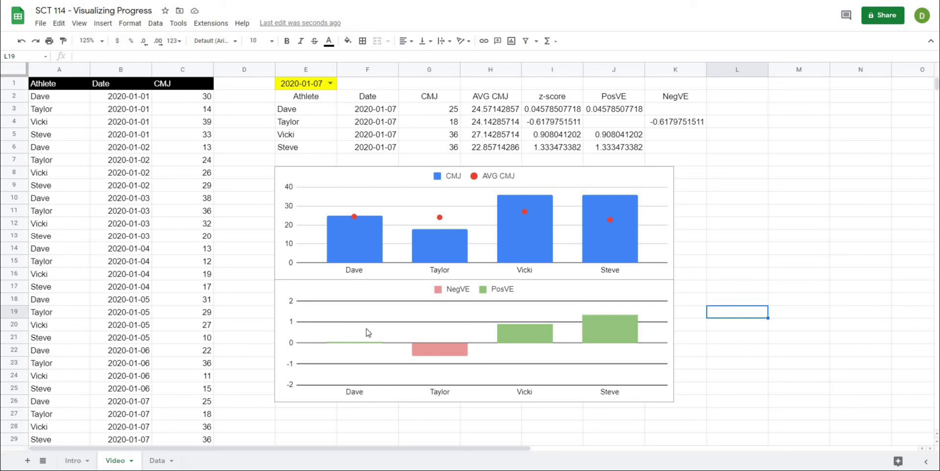
pyautogui.click(359, 237)
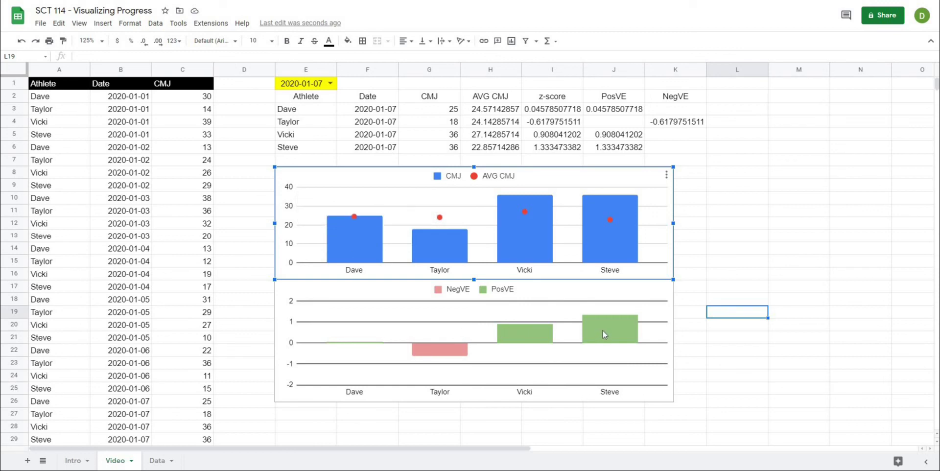
pyautogui.click(696, 290)
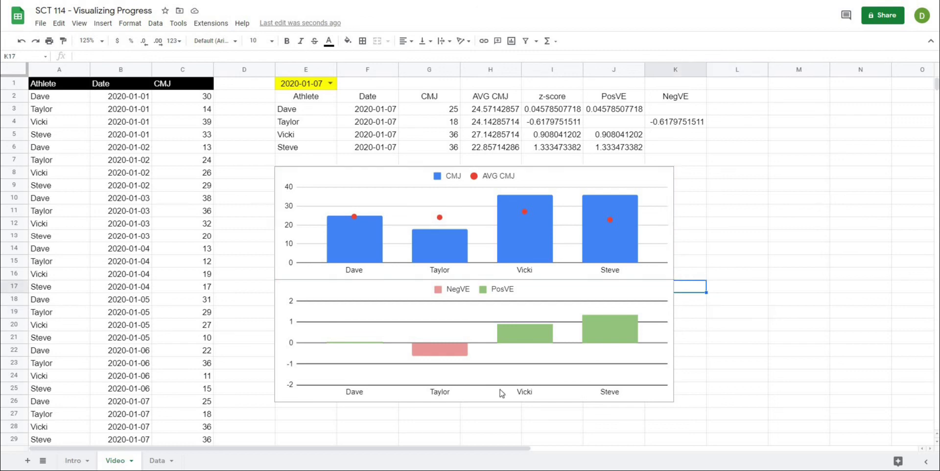
pyautogui.click(475, 396)
pyautogui.moveTo(474, 375)
pyautogui.mouseDown()
pyautogui.moveTo(473, 352)
pyautogui.moveTo(474, 365)
pyautogui.mouseUp()
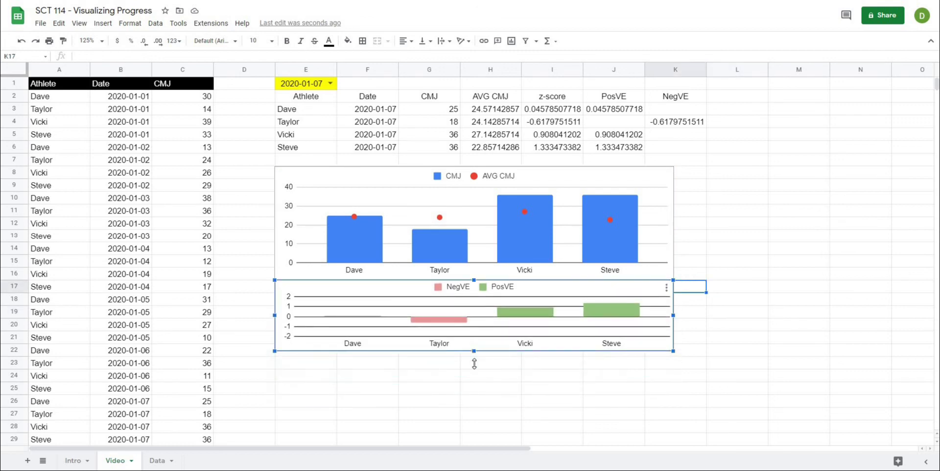
pyautogui.click(723, 314)
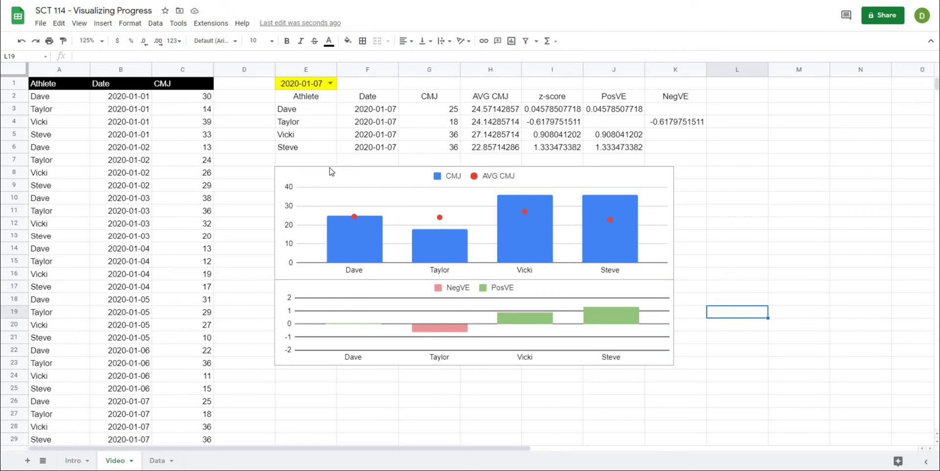
pyautogui.click(330, 83)
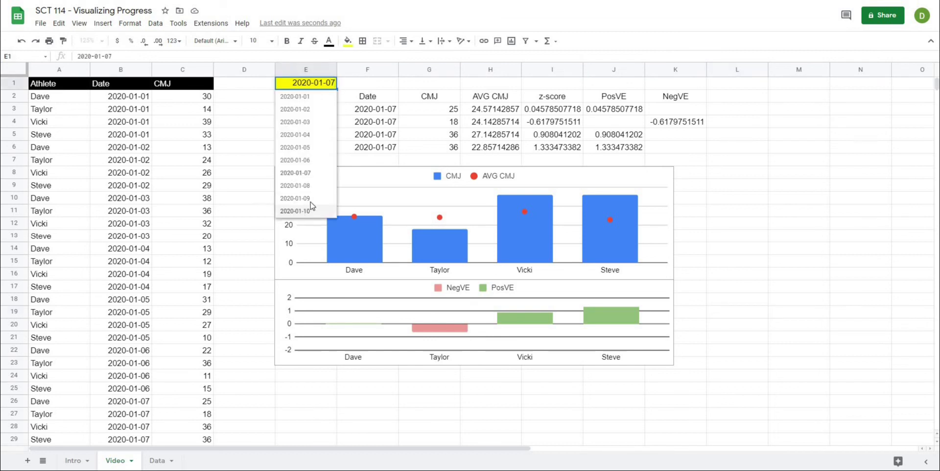
pyautogui.click(308, 210)
pyautogui.click(331, 83)
pyautogui.click(304, 121)
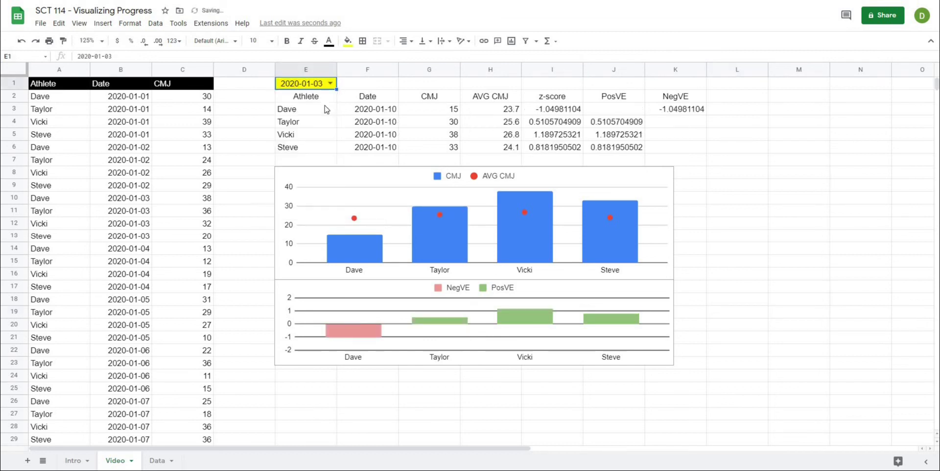
pyautogui.click(330, 83)
pyautogui.click(296, 173)
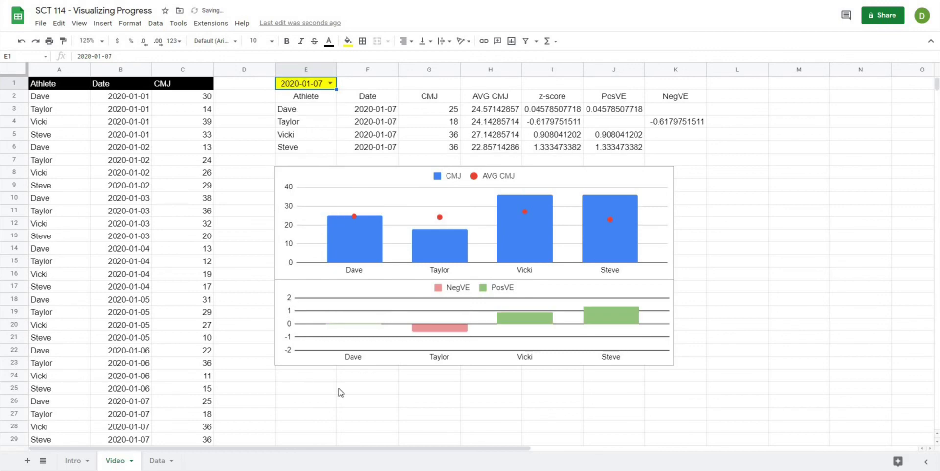